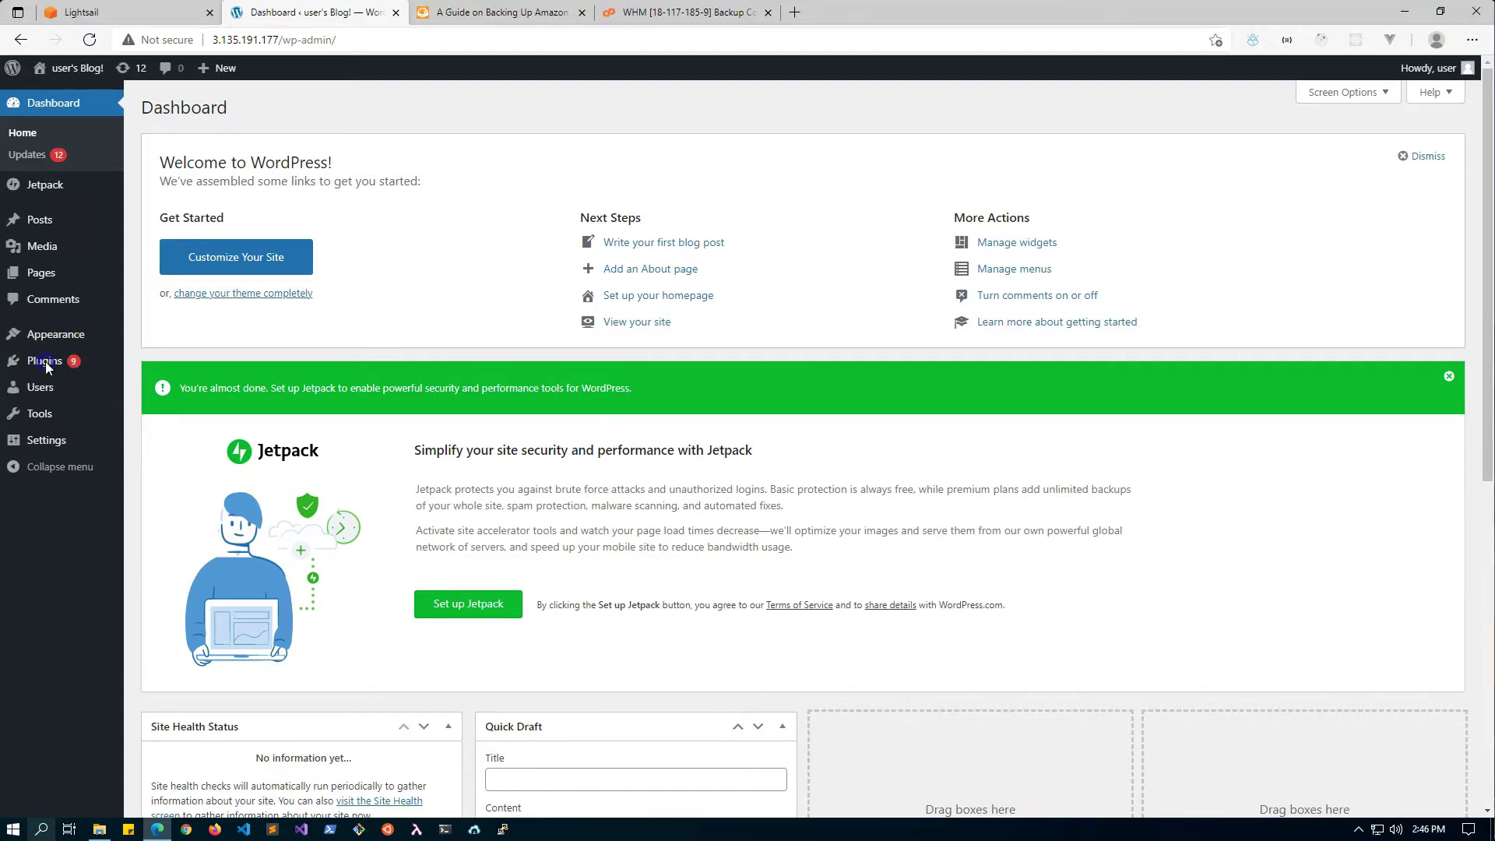
Step: Upload backupbuddy-8.7.3.0.zip as a new plugin, then install and activate it
{"action": "left_click", "coordinate": [156, 366]}
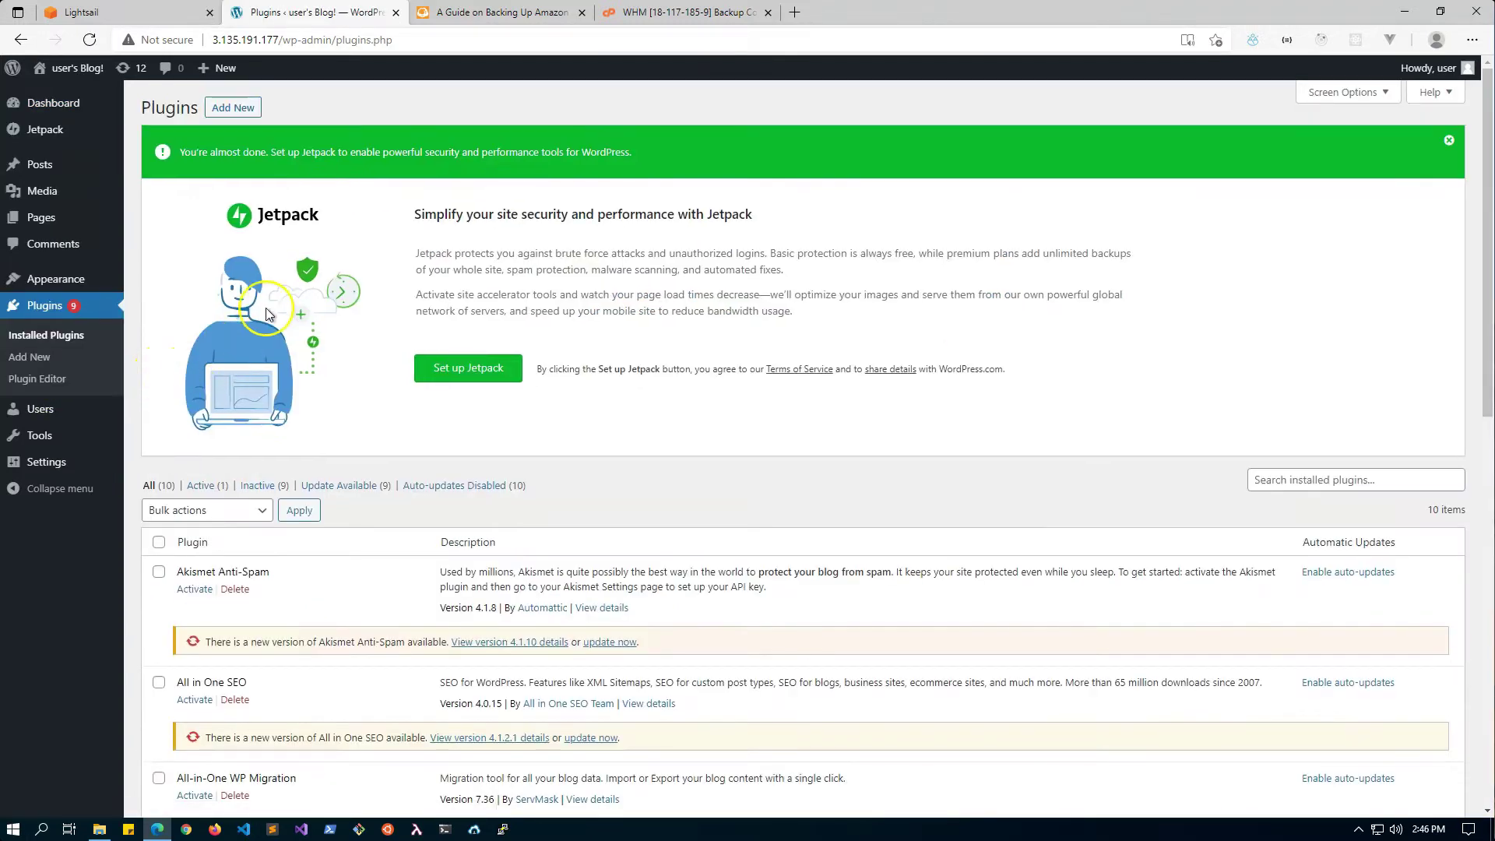
{"action": "left_click", "coordinate": [238, 109]}
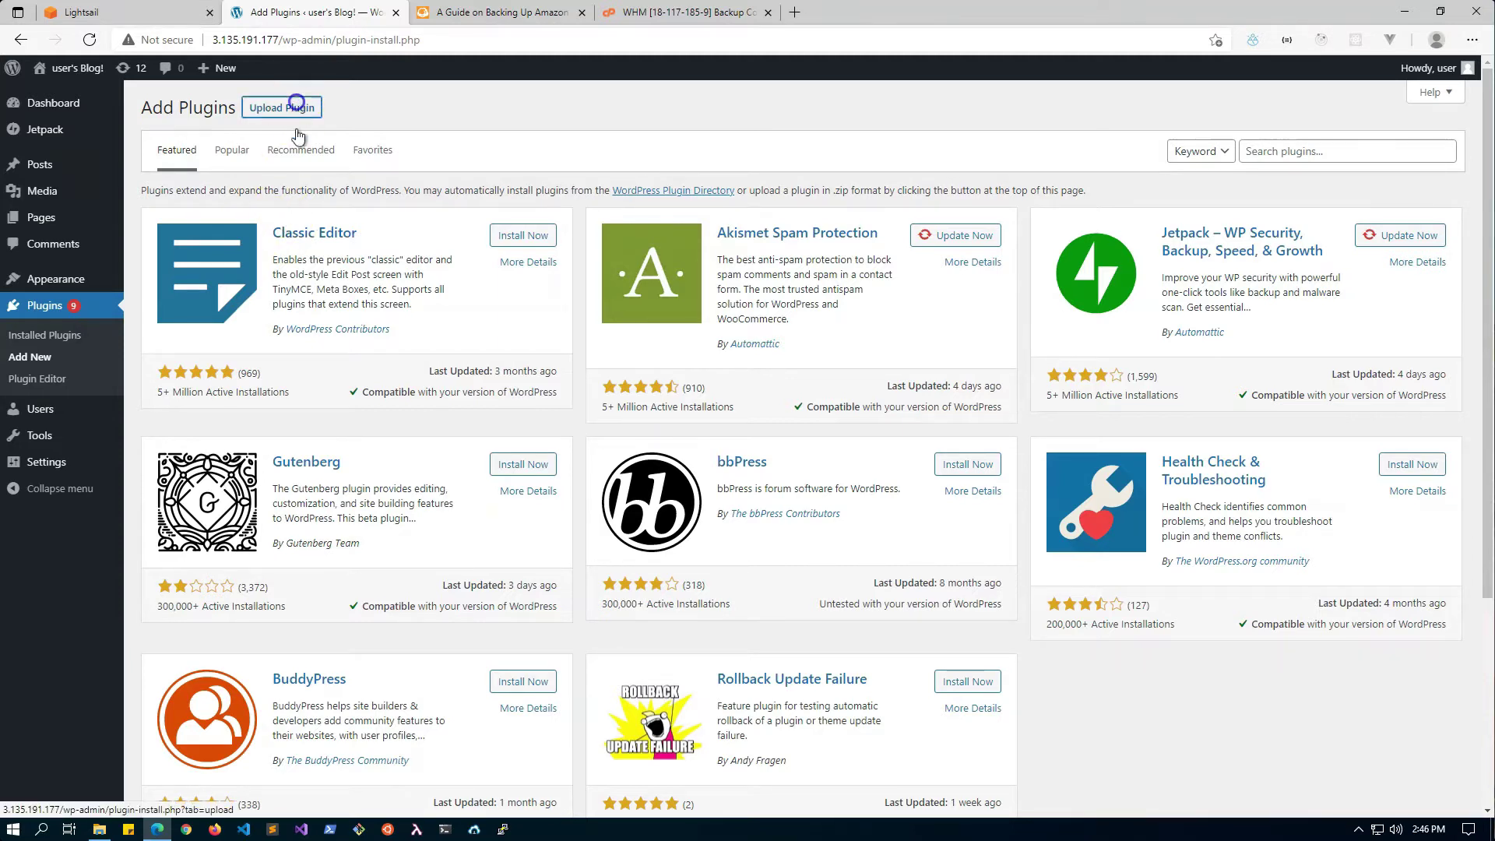
{"action": "left_click", "coordinate": [282, 107]}
{"action": "left_click", "coordinate": [702, 249]}
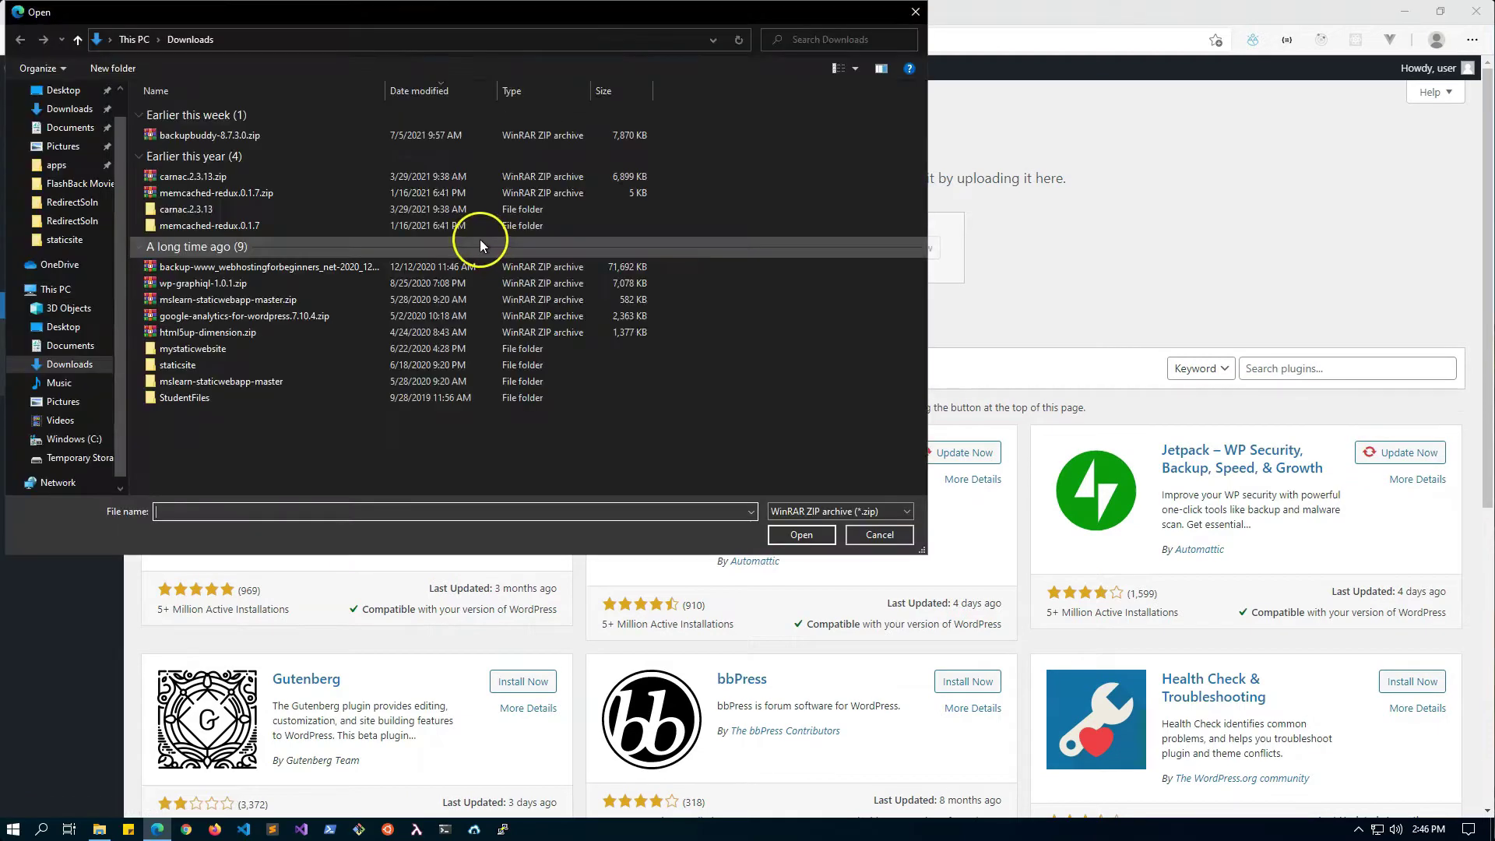
{"action": "left_click", "coordinate": [270, 136]}
{"action": "left_click", "coordinate": [270, 137]}
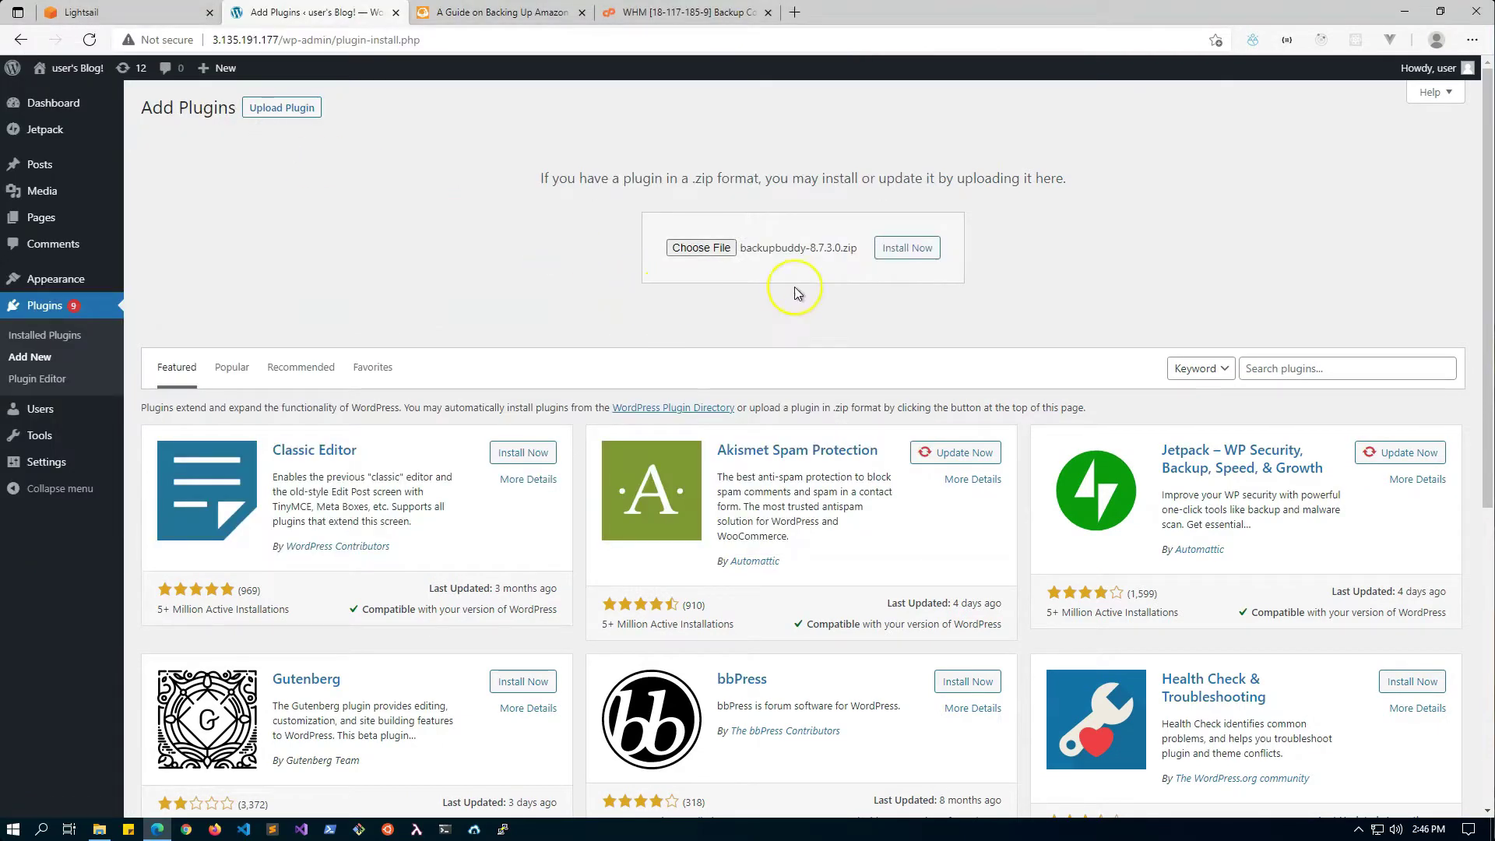
{"action": "left_click", "coordinate": [910, 250]}
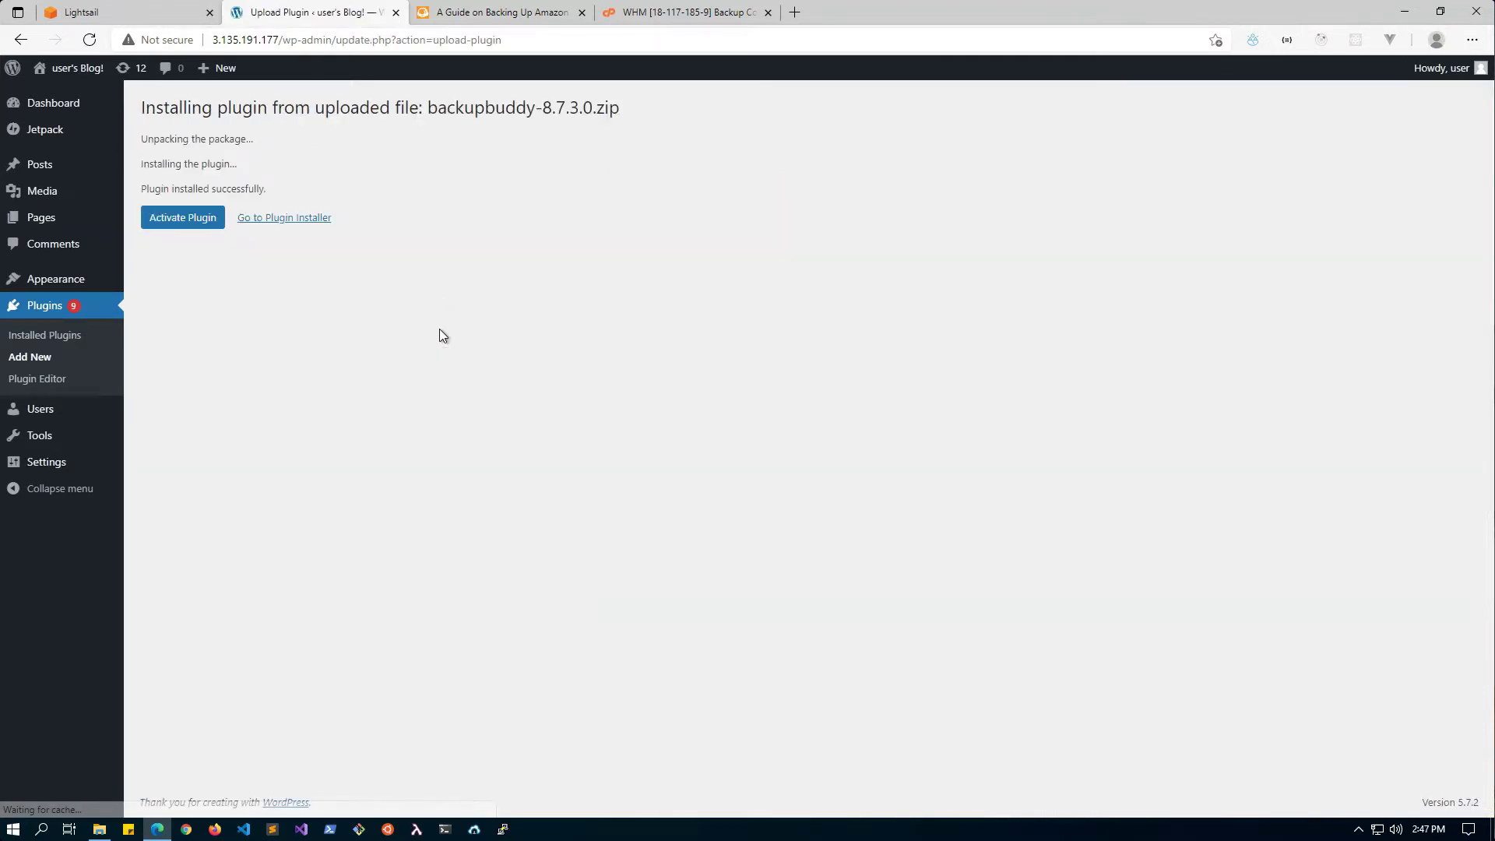
{"action": "left_click", "coordinate": [187, 219]}
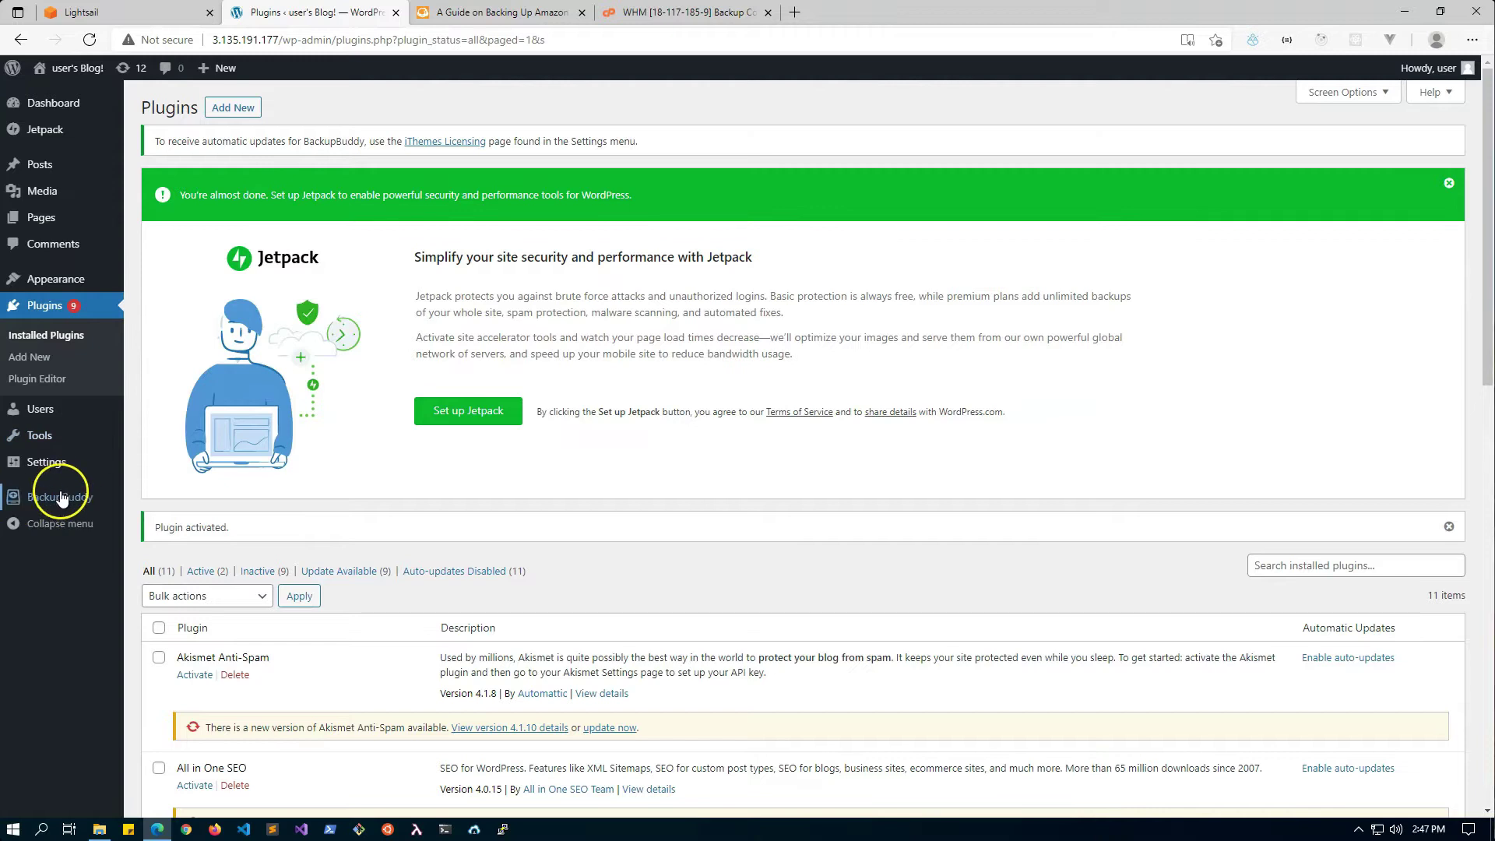
Step: Skip BackupBuddy's setup wizard and run a Complete Backup, which finishes at 52.44 MB
{"action": "left_click", "coordinate": [61, 504]}
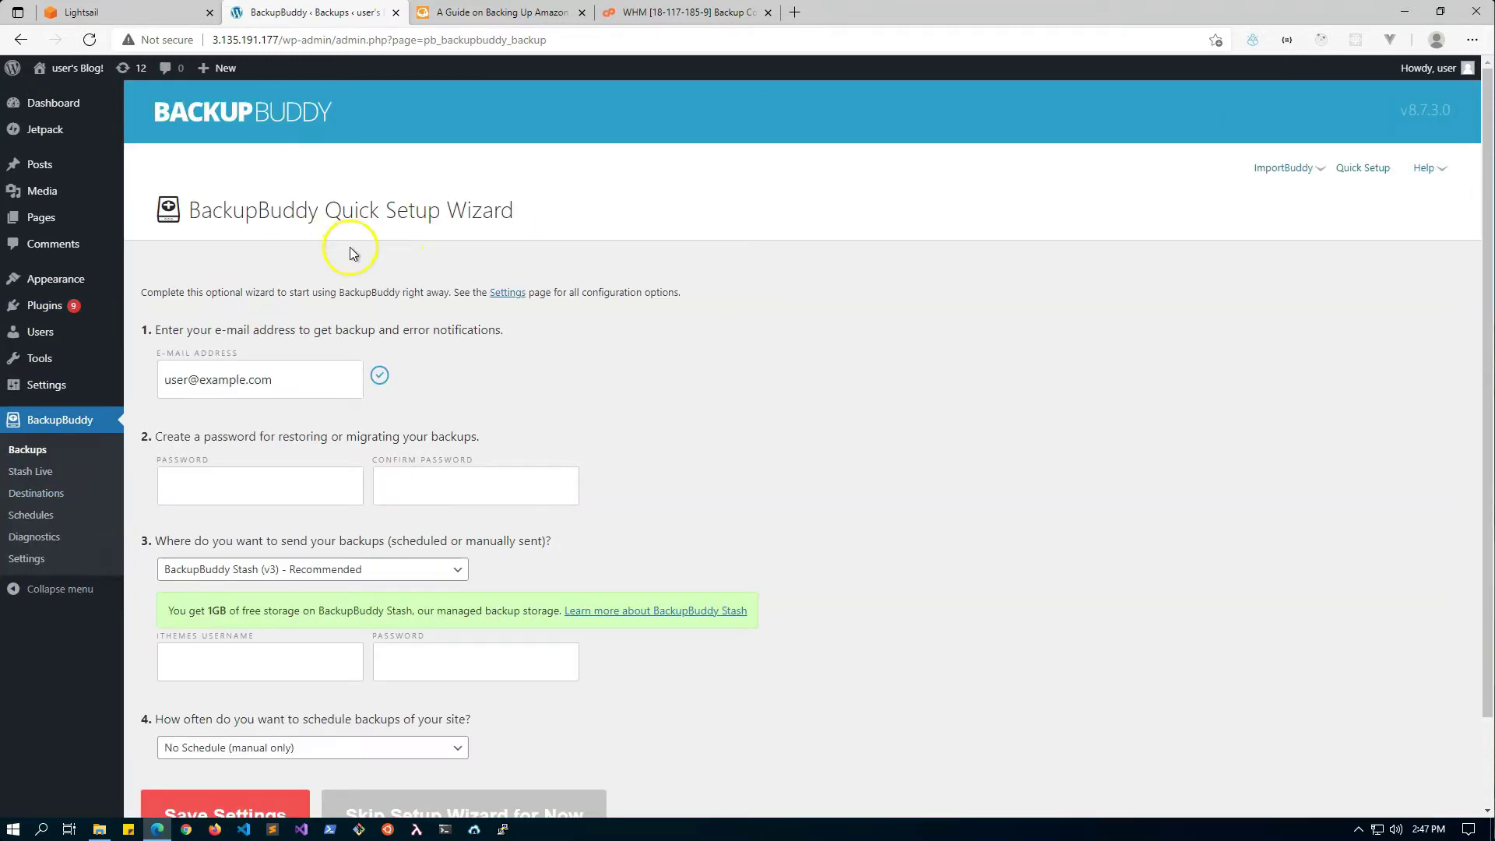
{"action": "scroll", "coordinate": [639, 450], "scroll_direction": "down", "scroll_amount": 2}
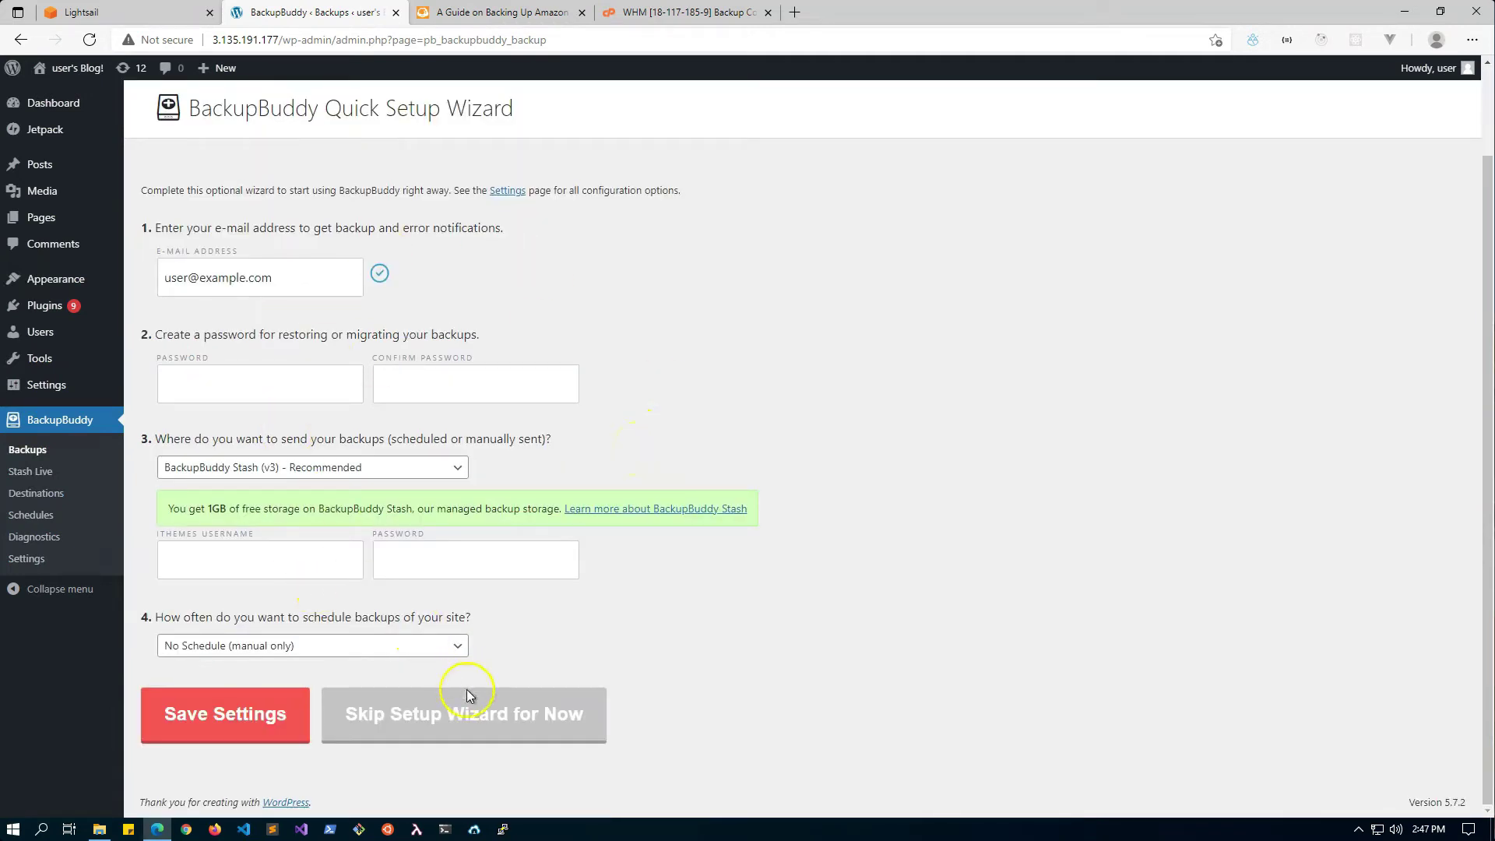
{"action": "left_click", "coordinate": [471, 726]}
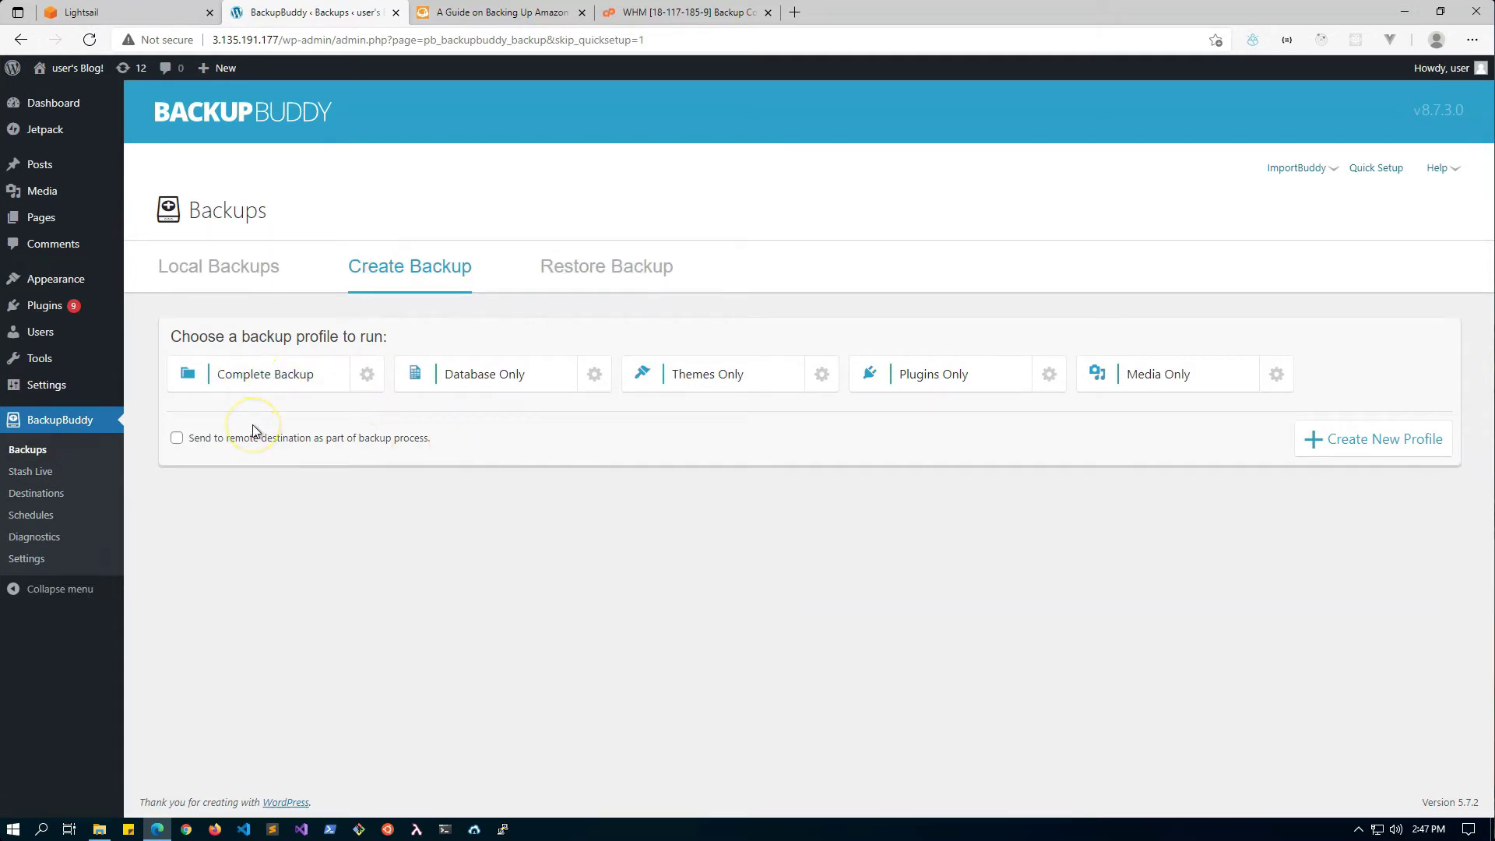
{"action": "left_click", "coordinate": [268, 379]}
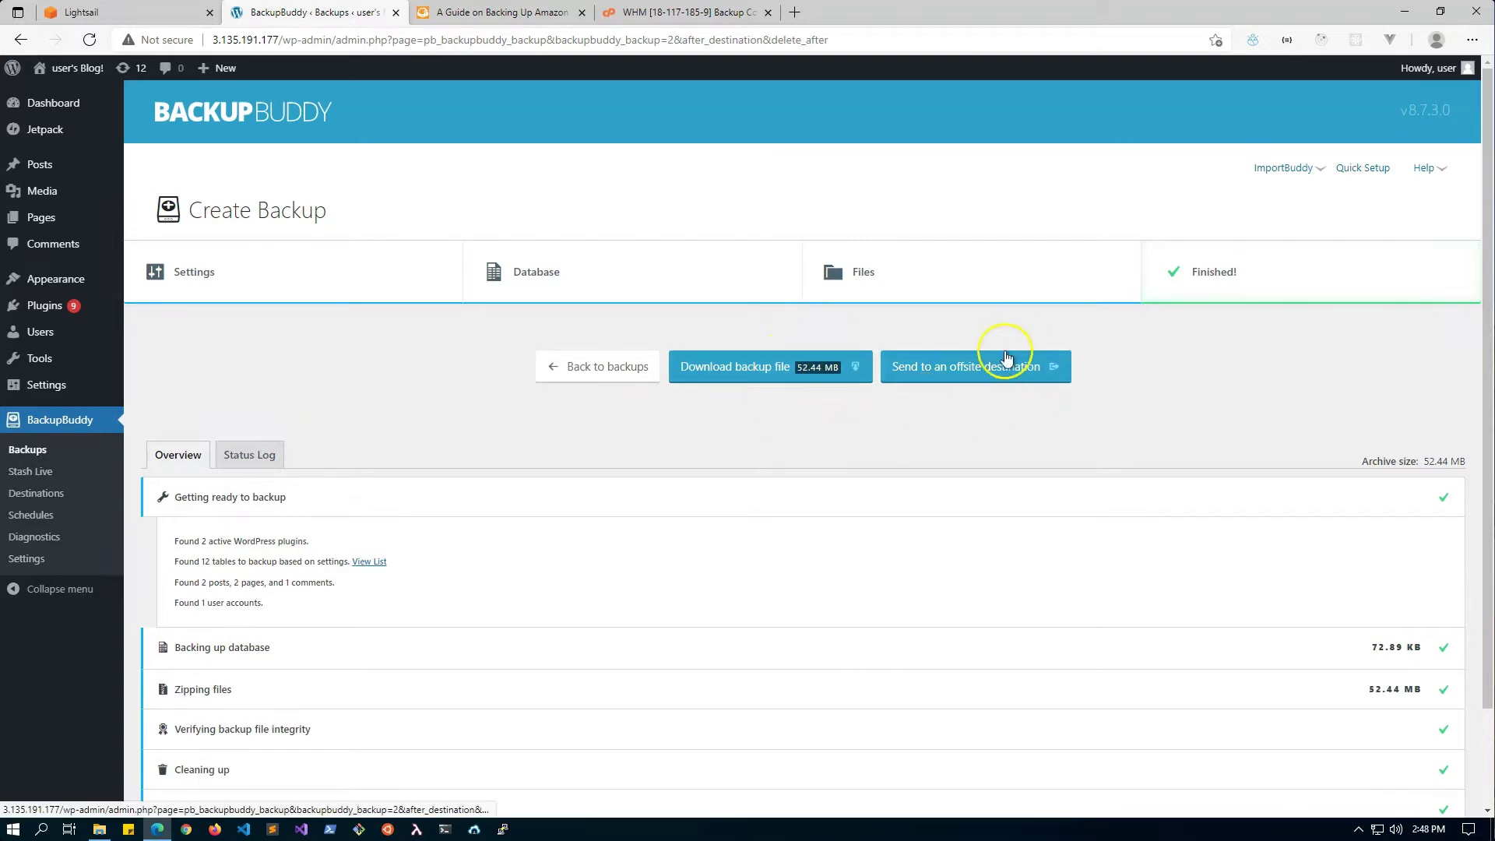
{"action": "left_click", "coordinate": [1020, 380]}
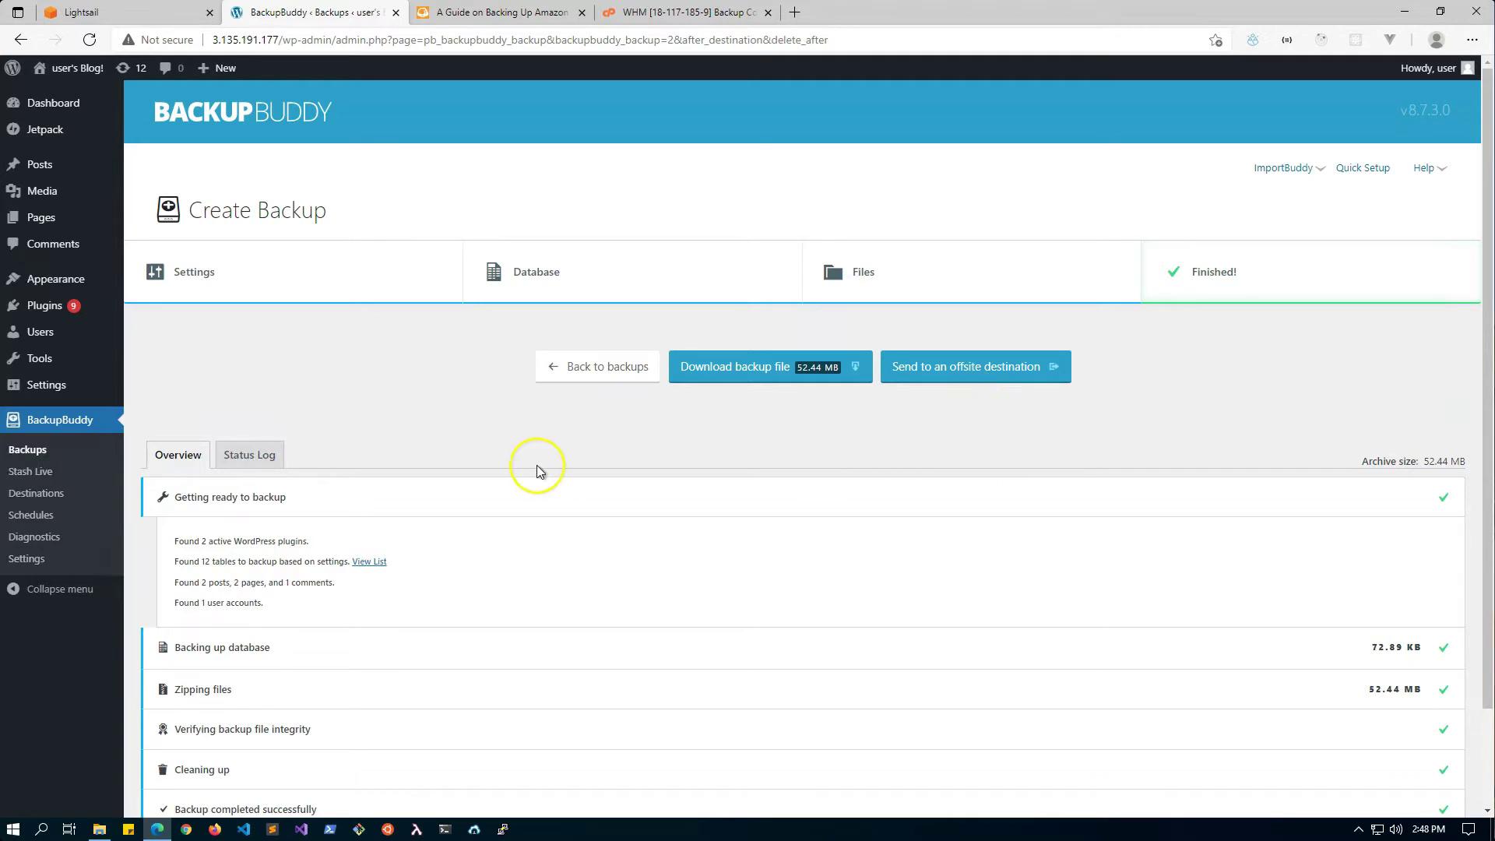
Step: Look over BackupBuddy's Destinations page, then its empty Schedules page
{"action": "left_click", "coordinate": [39, 493]}
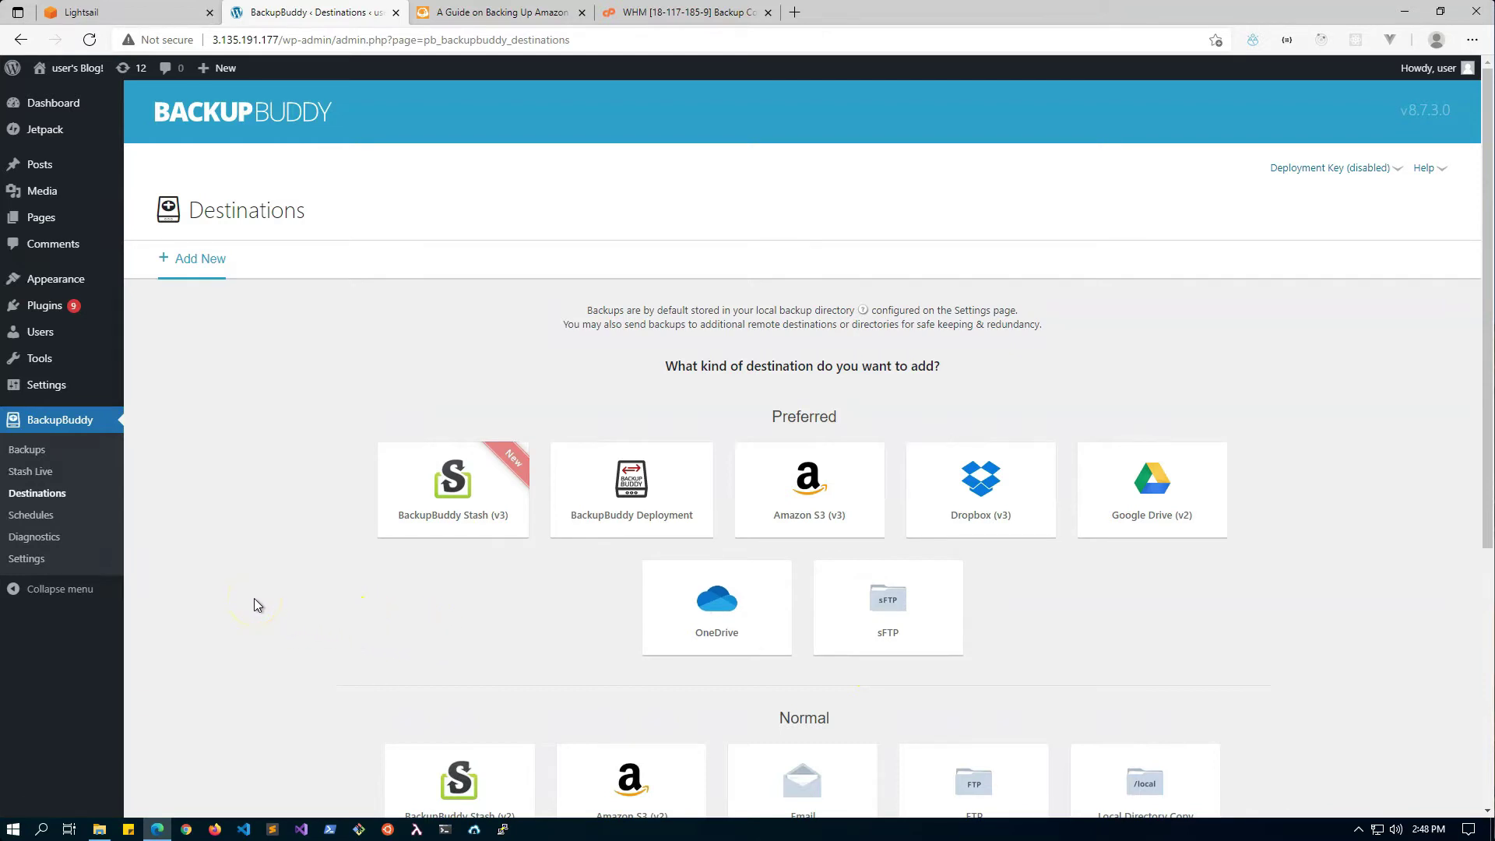
{"action": "left_click", "coordinate": [45, 517]}
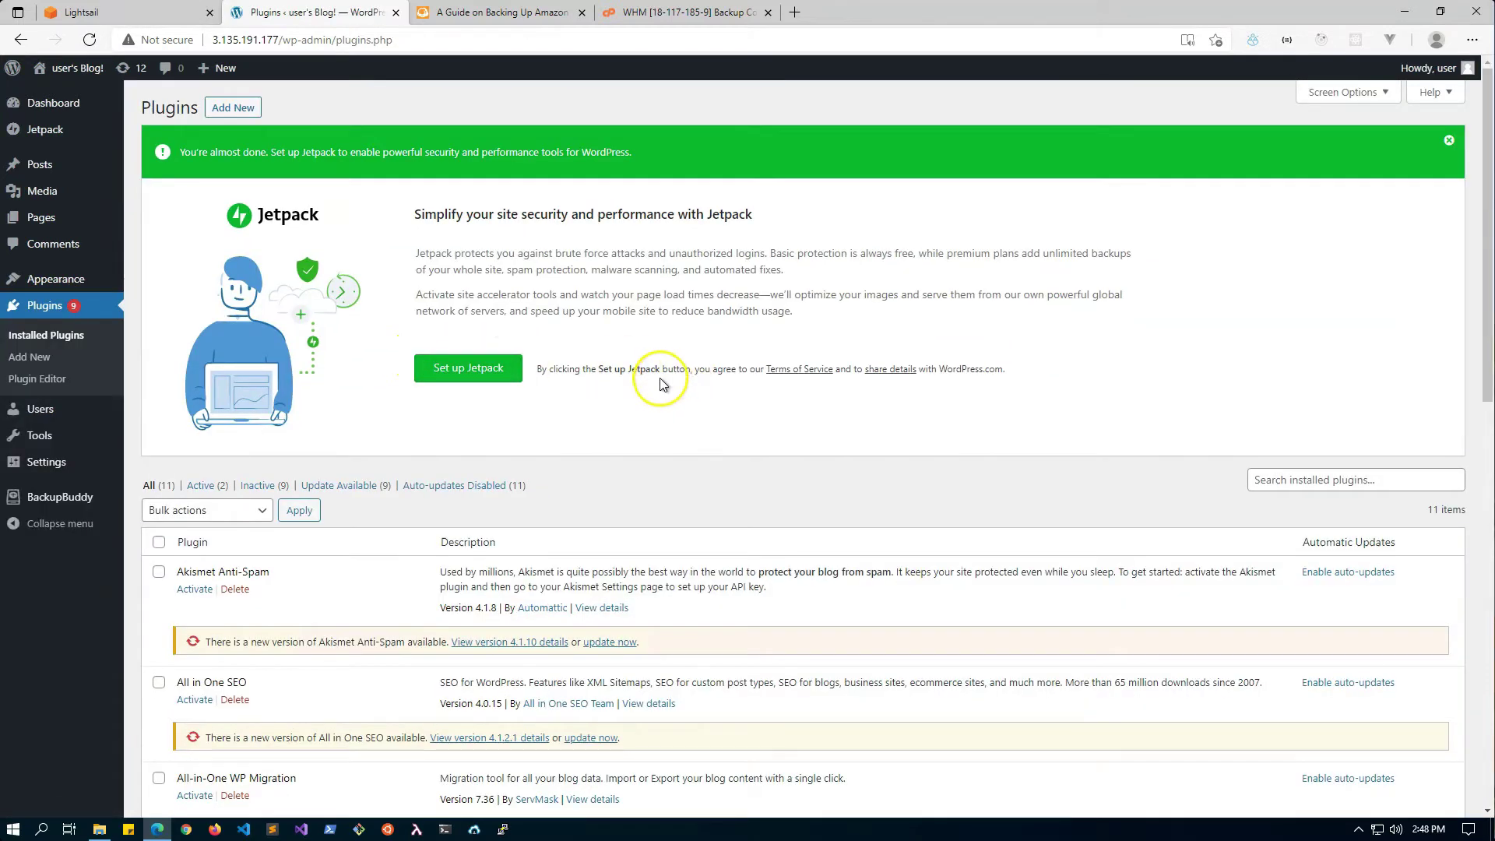
Step: Search for updraftplus, install and activate it, and open its Backup/Restore page
{"action": "left_click", "coordinate": [232, 108]}
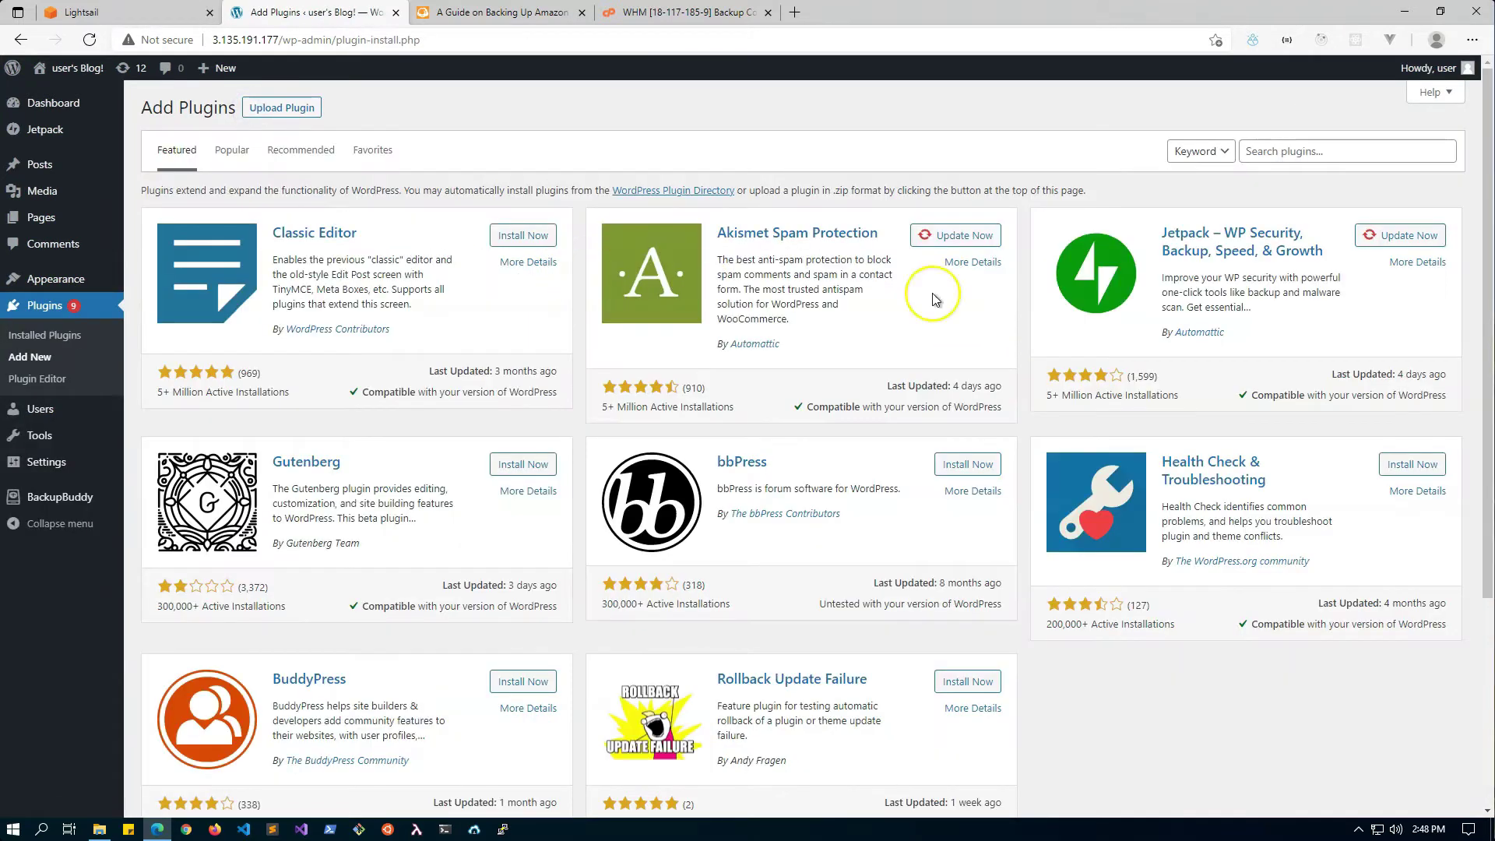
{"action": "left_click", "coordinate": [1279, 153]}
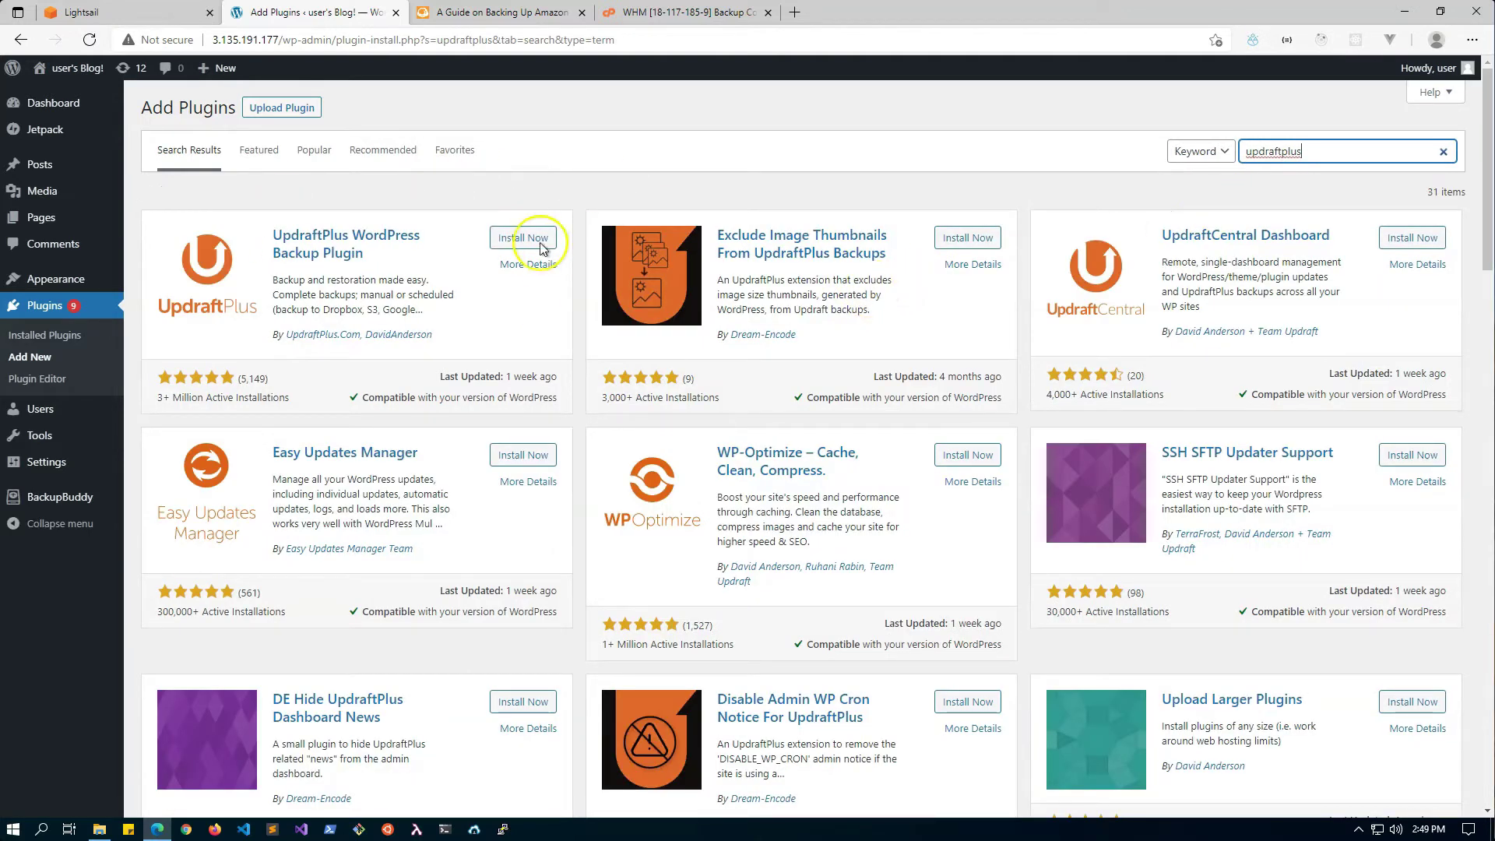
{"action": "left_click", "coordinate": [523, 237]}
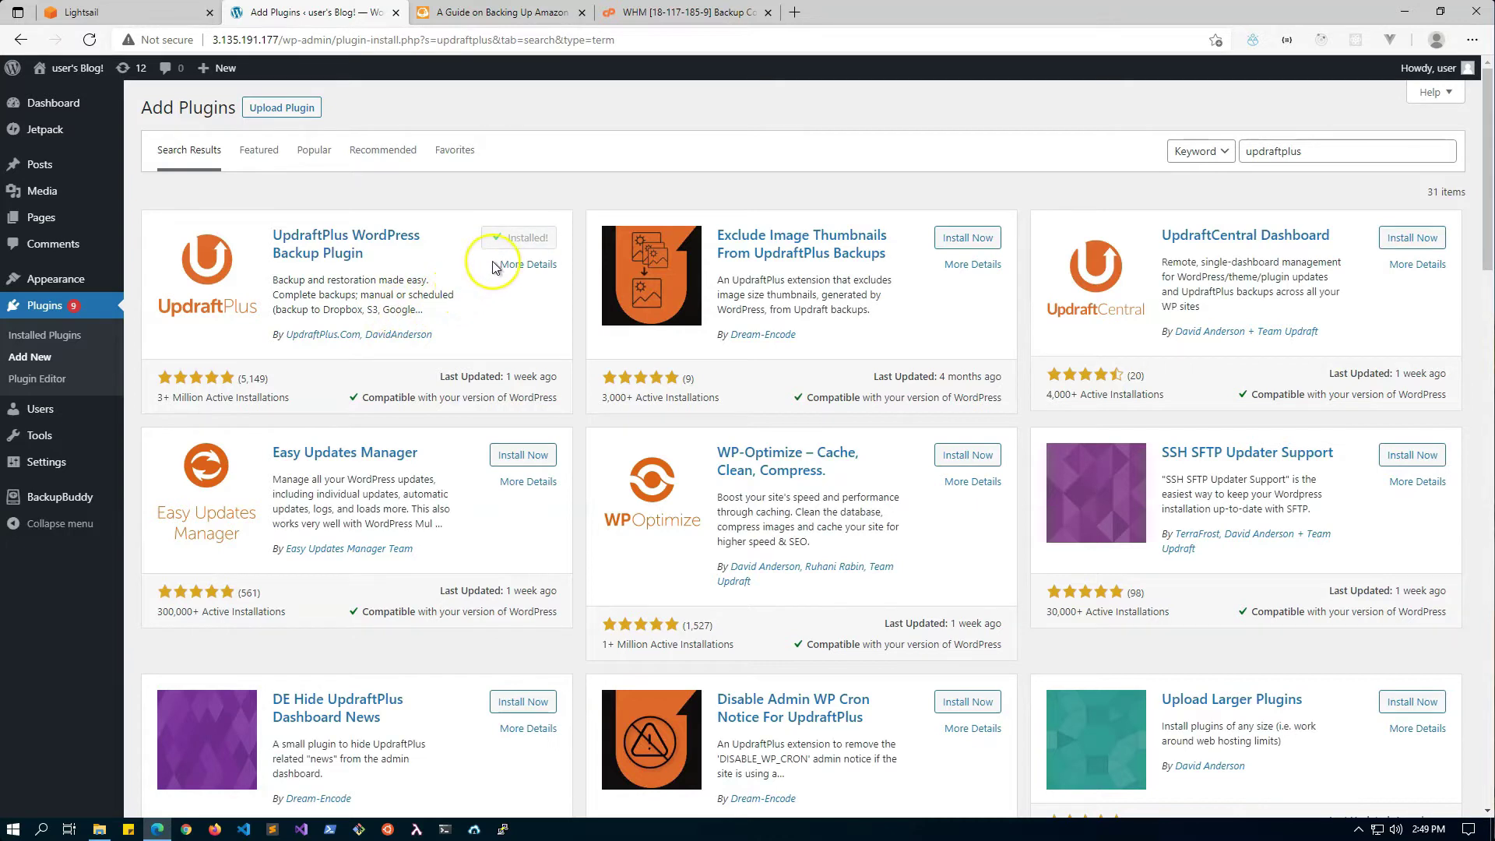
{"action": "left_click", "coordinate": [518, 236]}
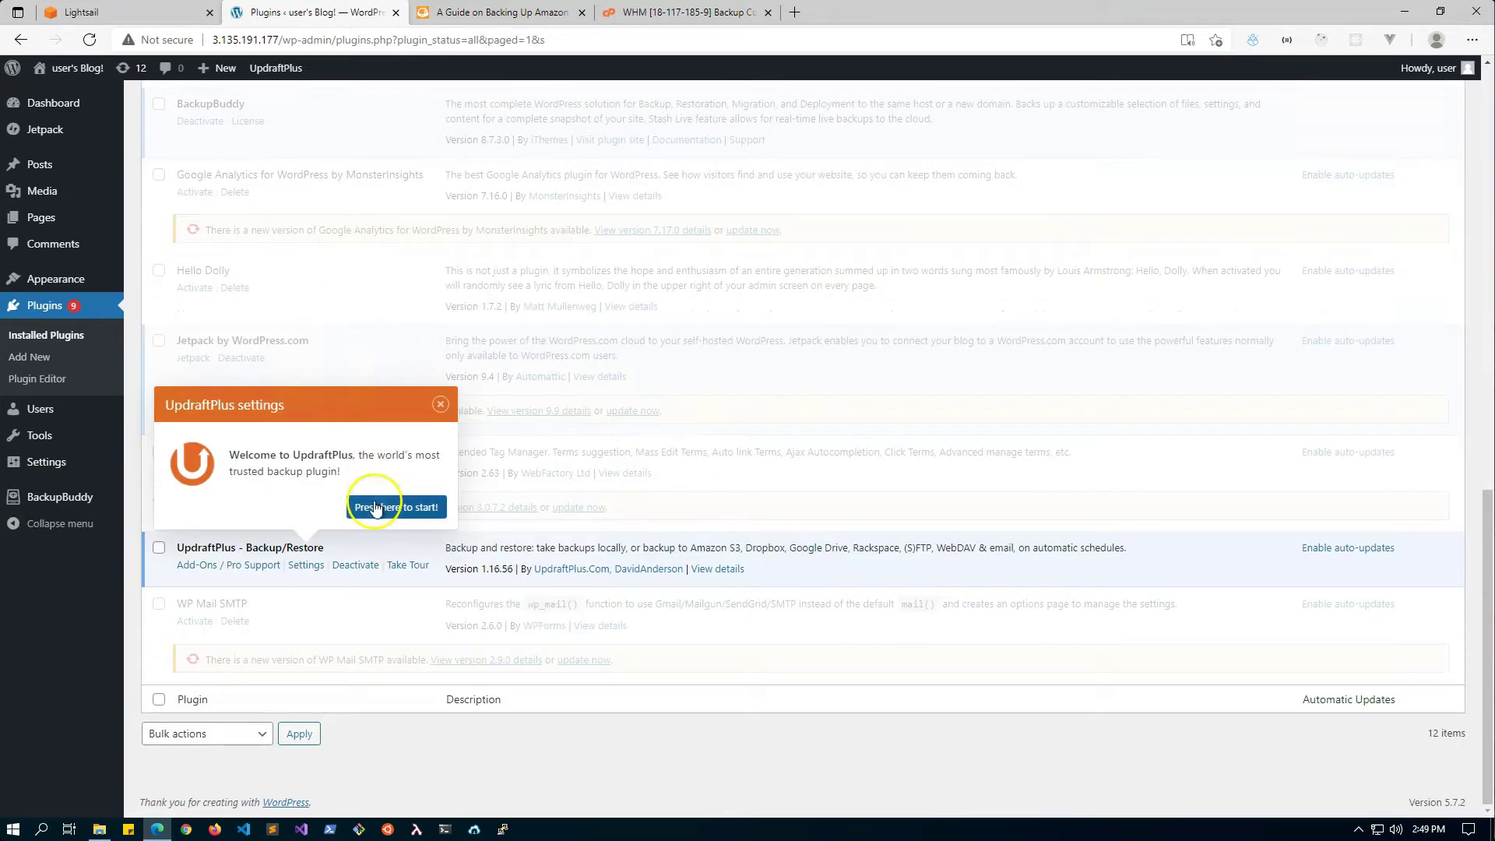
{"action": "left_click", "coordinate": [307, 566]}
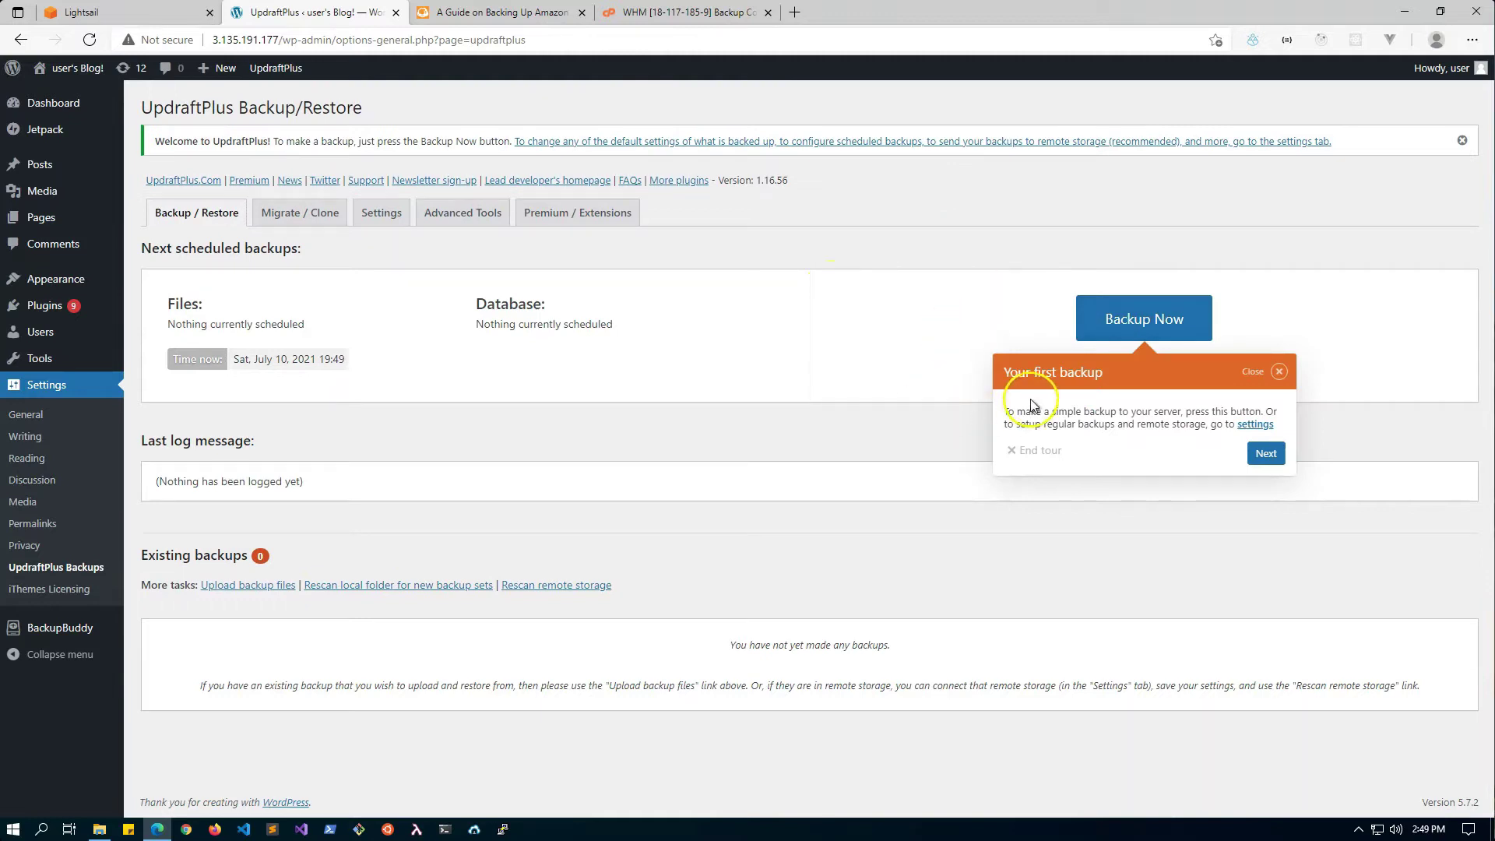
Step: Run an UpdraftPlus Backup Now of the database and files, then close the finished dialog
{"action": "left_click", "coordinate": [1156, 317]}
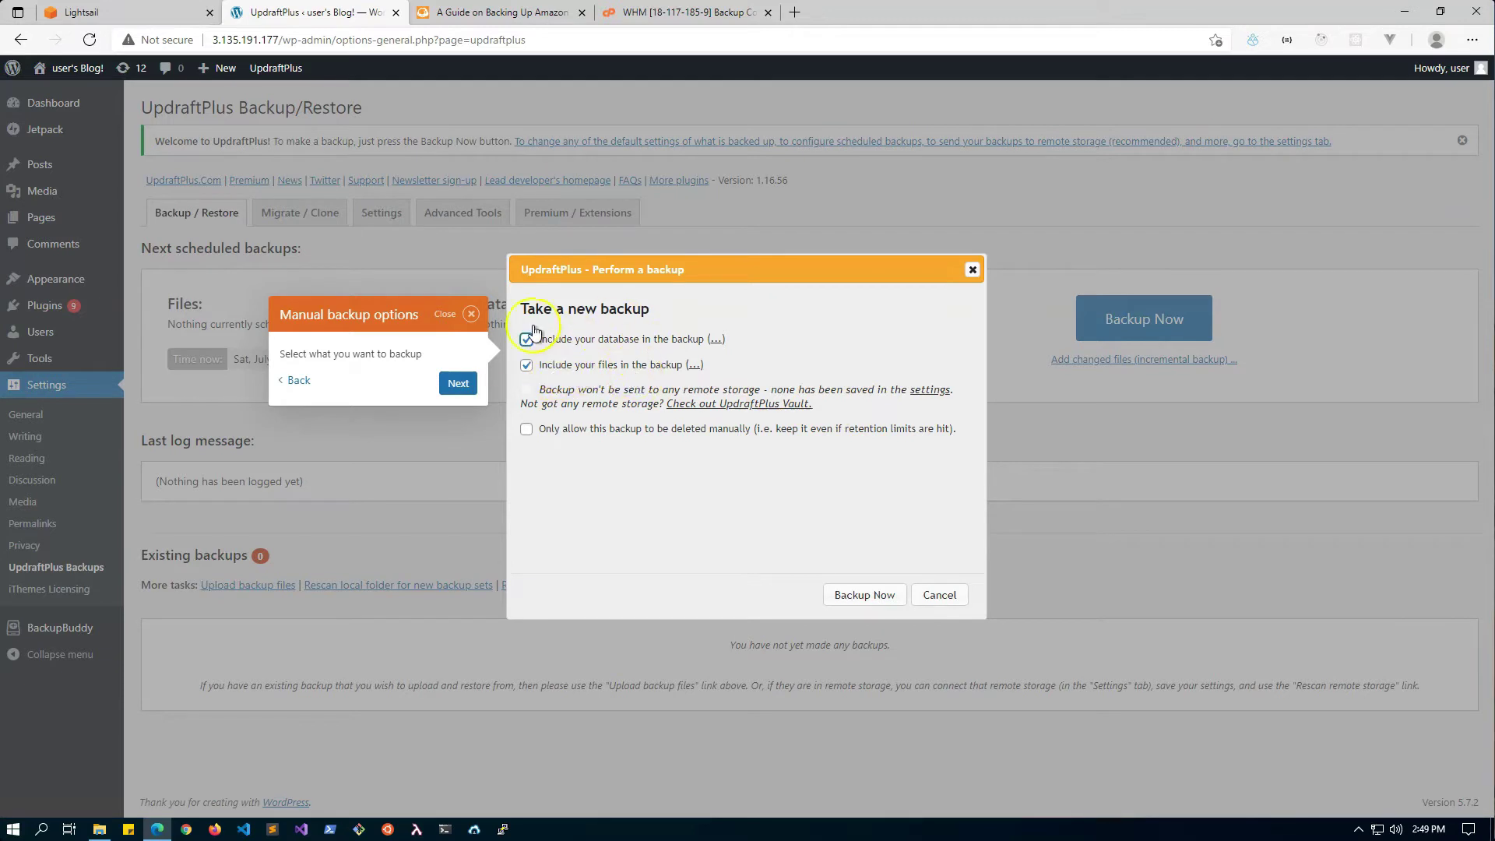
{"action": "left_click", "coordinate": [866, 595]}
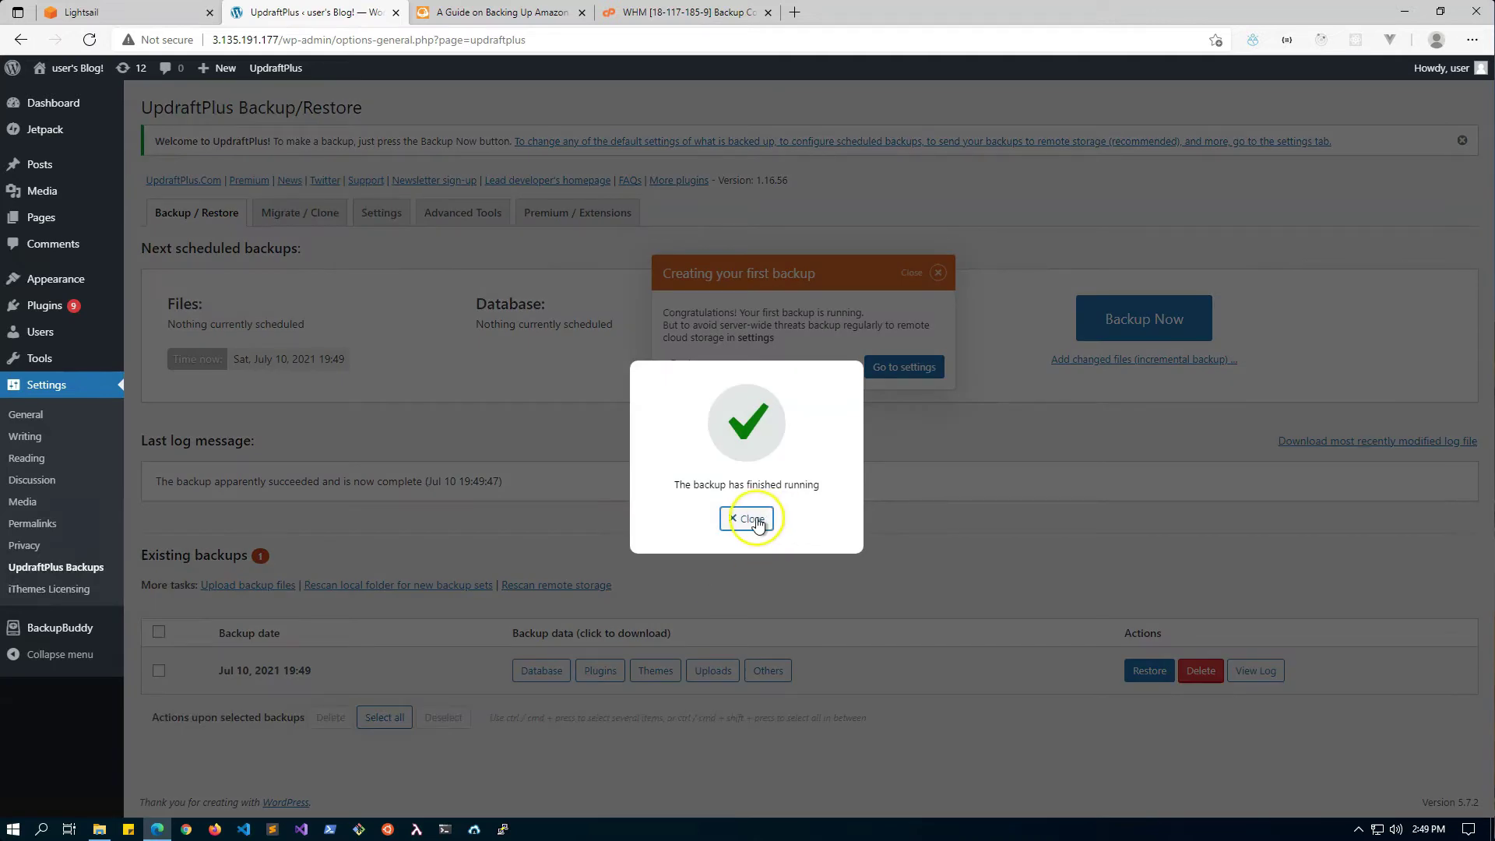
{"action": "left_click", "coordinate": [746, 518]}
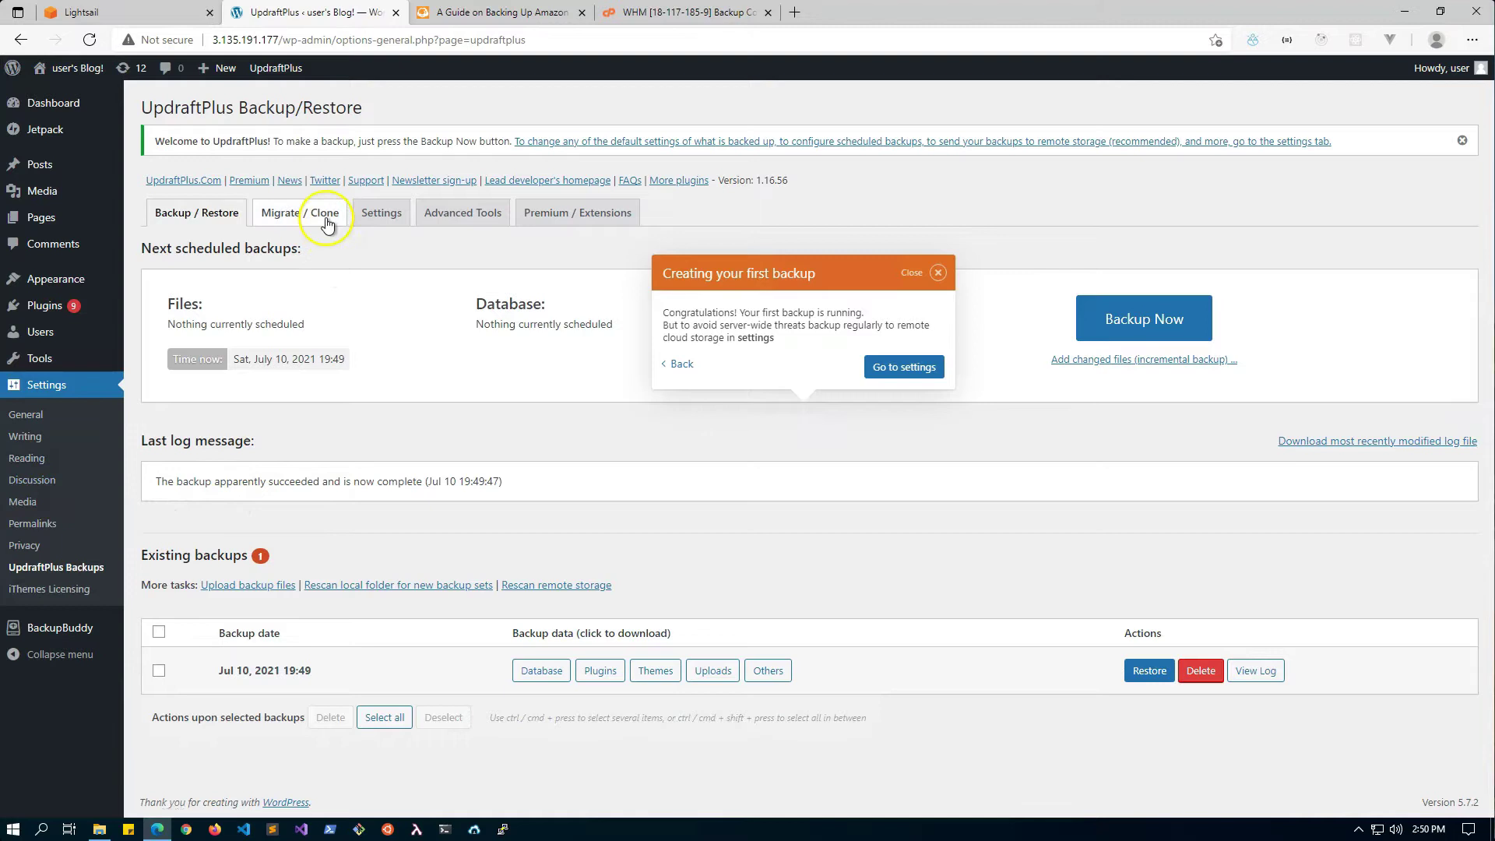
Step: Browse UpdraftPlus's Settings, Migrate / Clone and Premium / Extensions tabs, scrolling the Free-versus-Premium table
{"action": "left_click", "coordinate": [383, 212]}
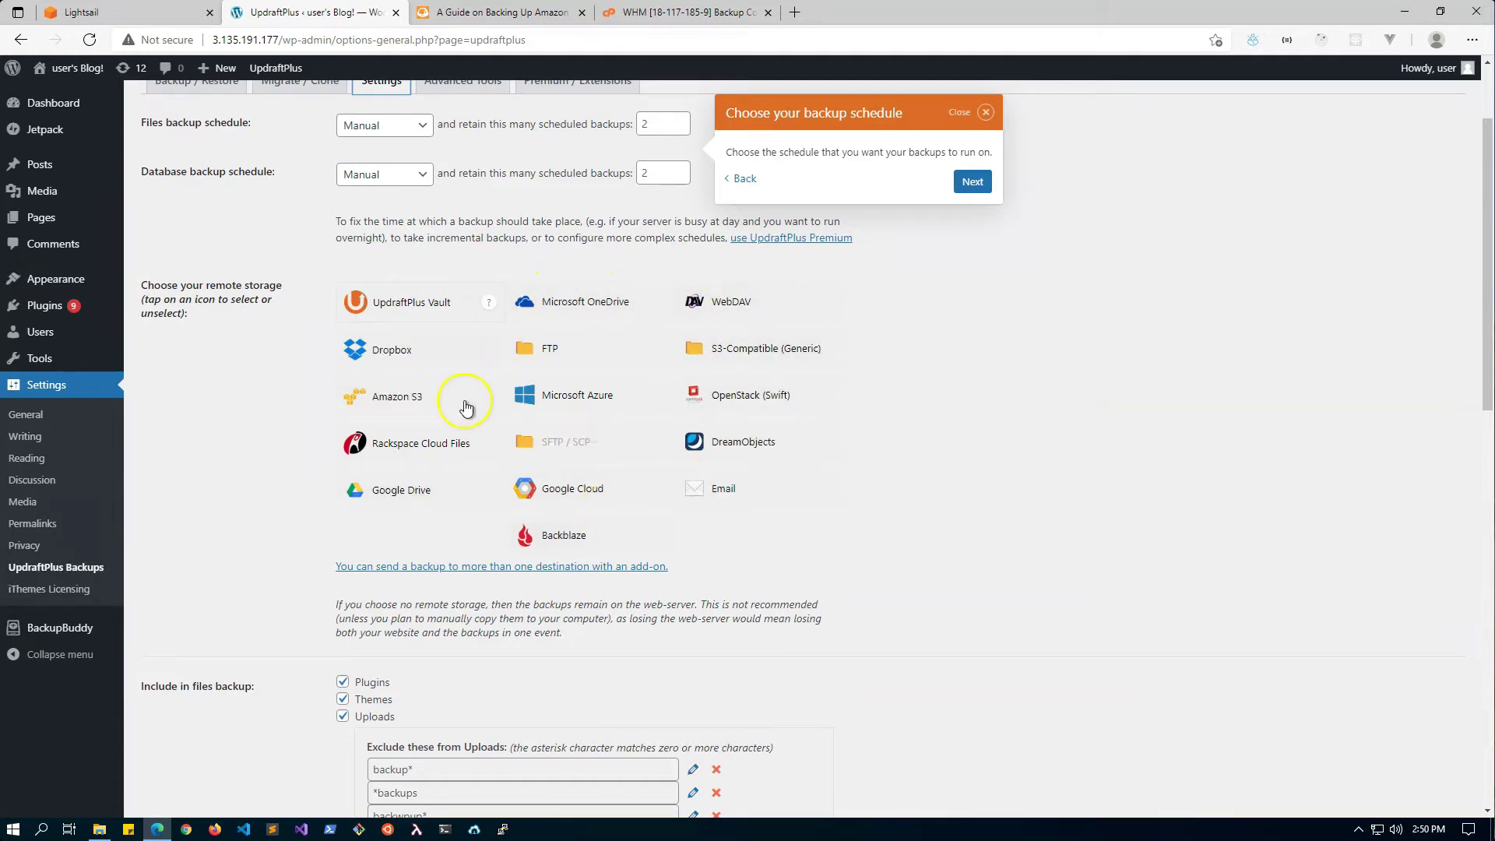
{"action": "scroll", "coordinate": [374, 428], "scroll_direction": "up", "scroll_amount": 2}
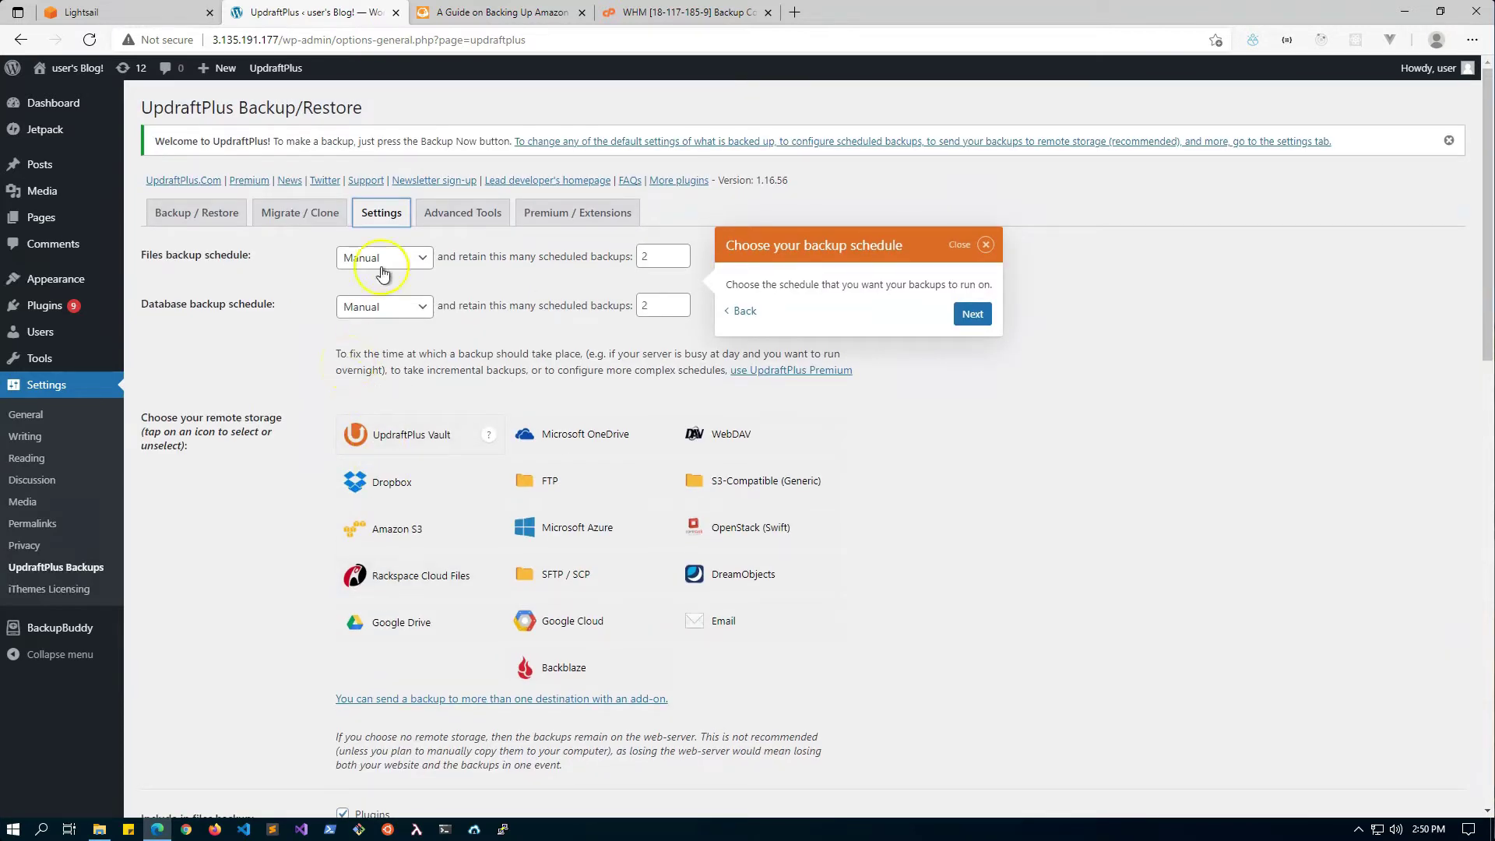
{"action": "left_click", "coordinate": [302, 212]}
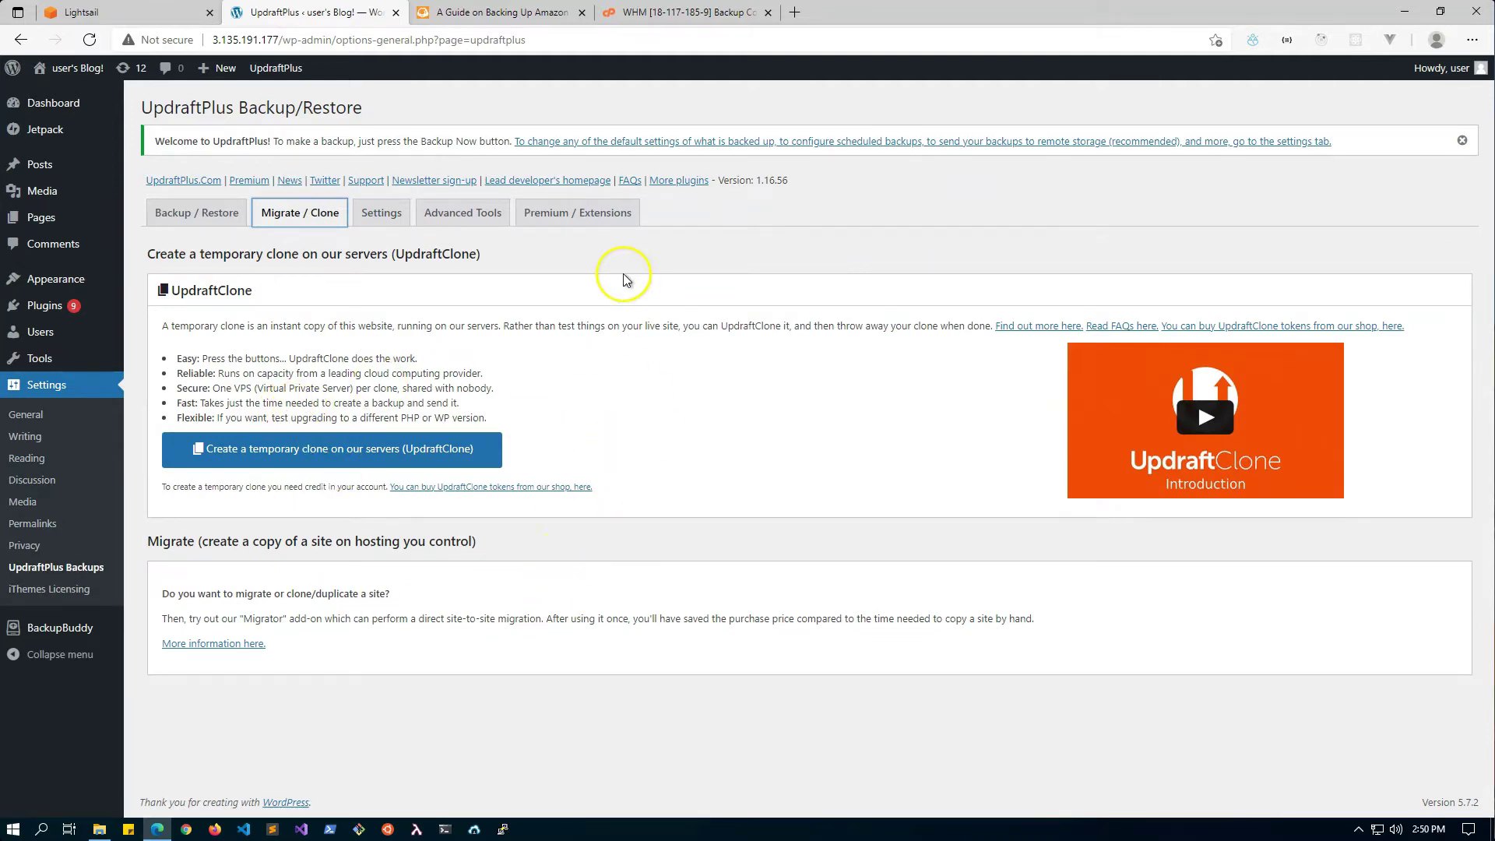
{"action": "left_click", "coordinate": [605, 213]}
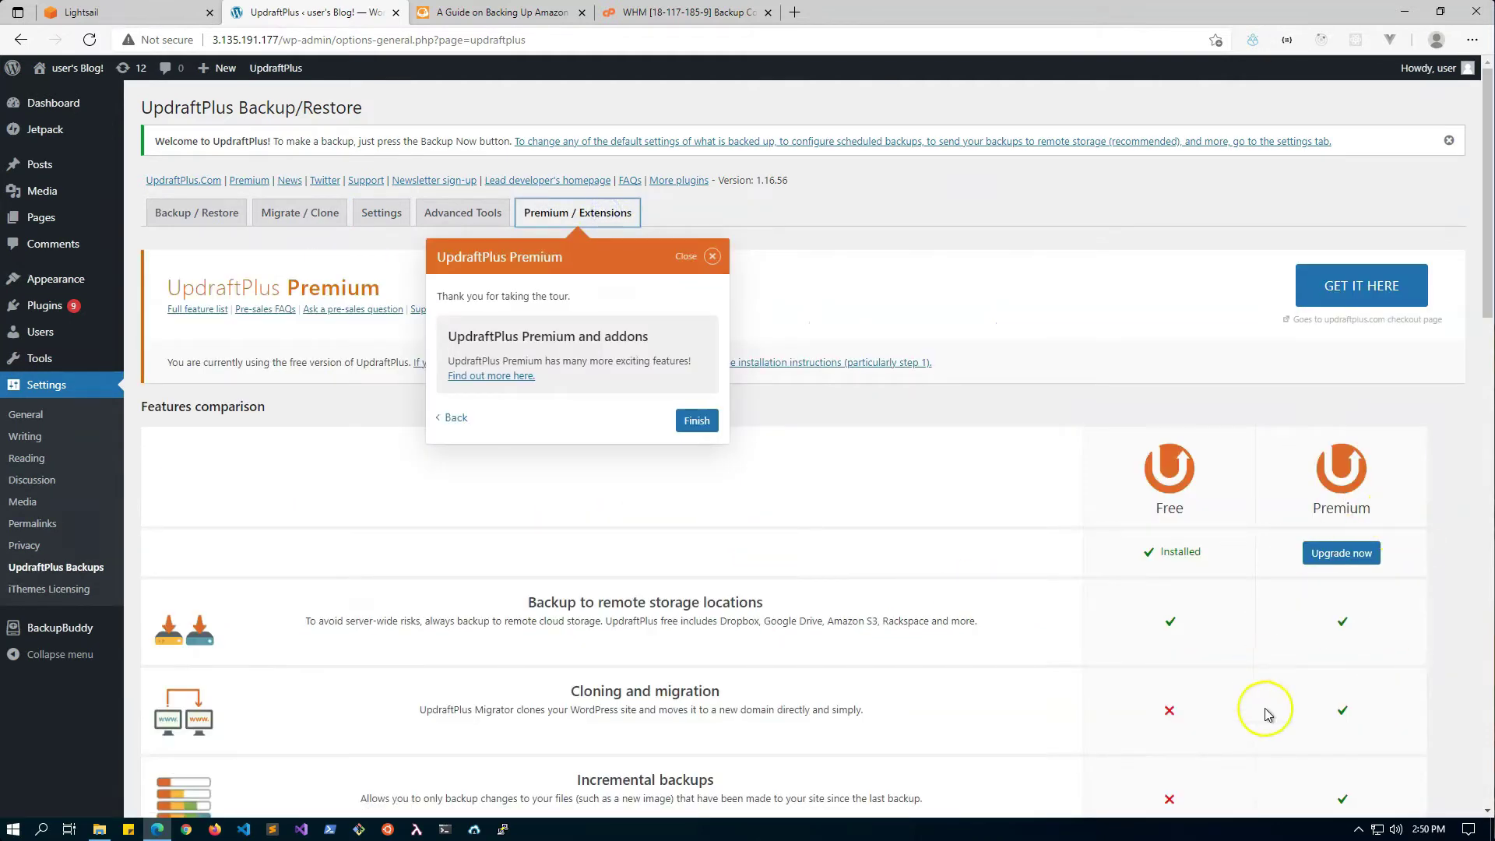
{"action": "scroll", "coordinate": [1285, 632], "scroll_direction": "down", "scroll_amount": 4}
{"action": "scroll", "coordinate": [1287, 635], "scroll_direction": "down", "scroll_amount": 2}
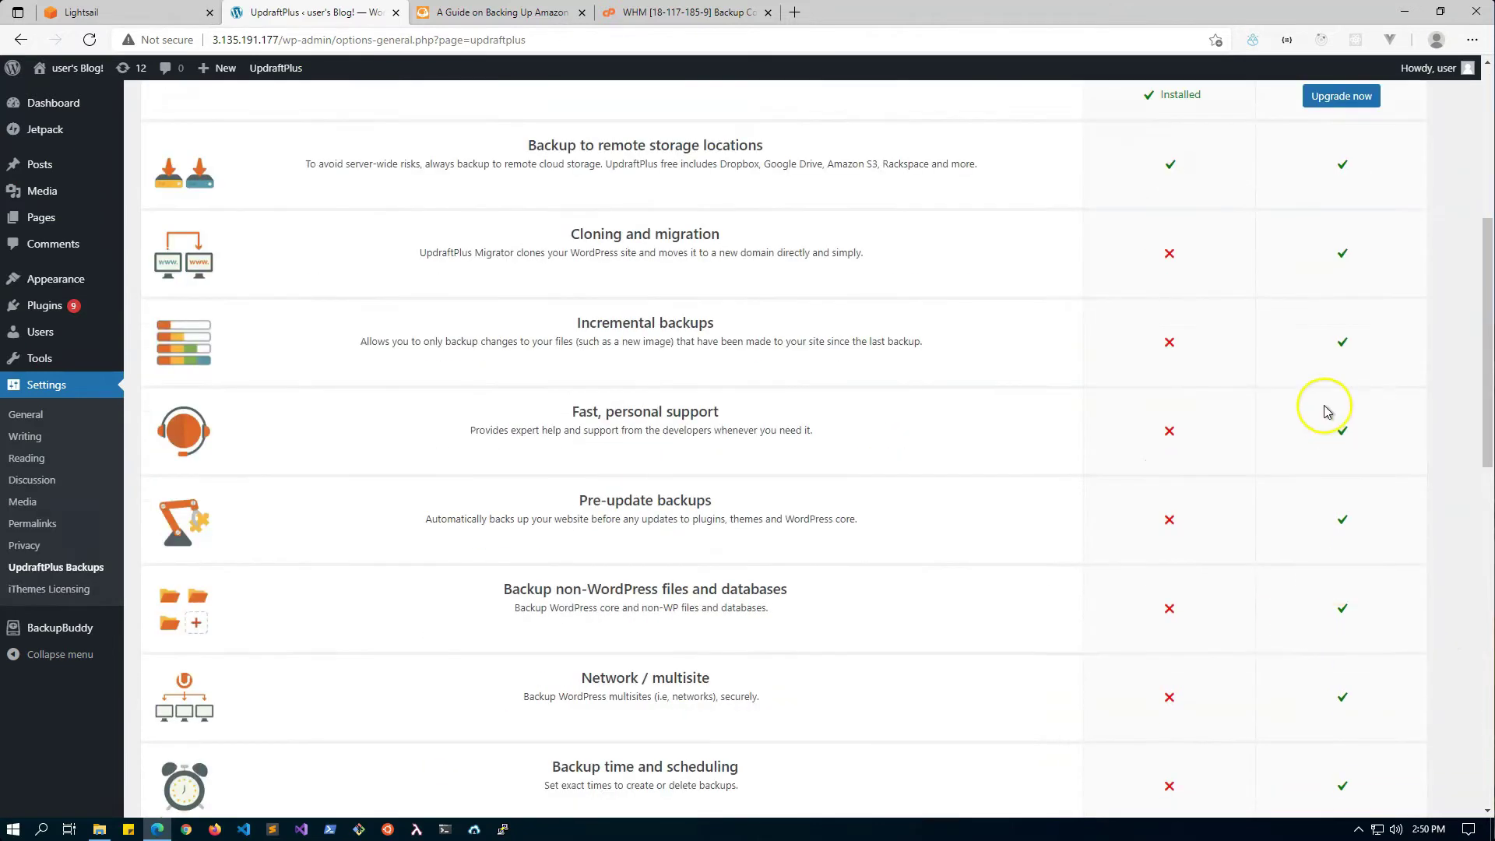
{"action": "scroll", "coordinate": [1306, 684], "scroll_direction": "down", "scroll_amount": 3}
{"action": "scroll", "coordinate": [1308, 684], "scroll_direction": "down", "scroll_amount": 8}
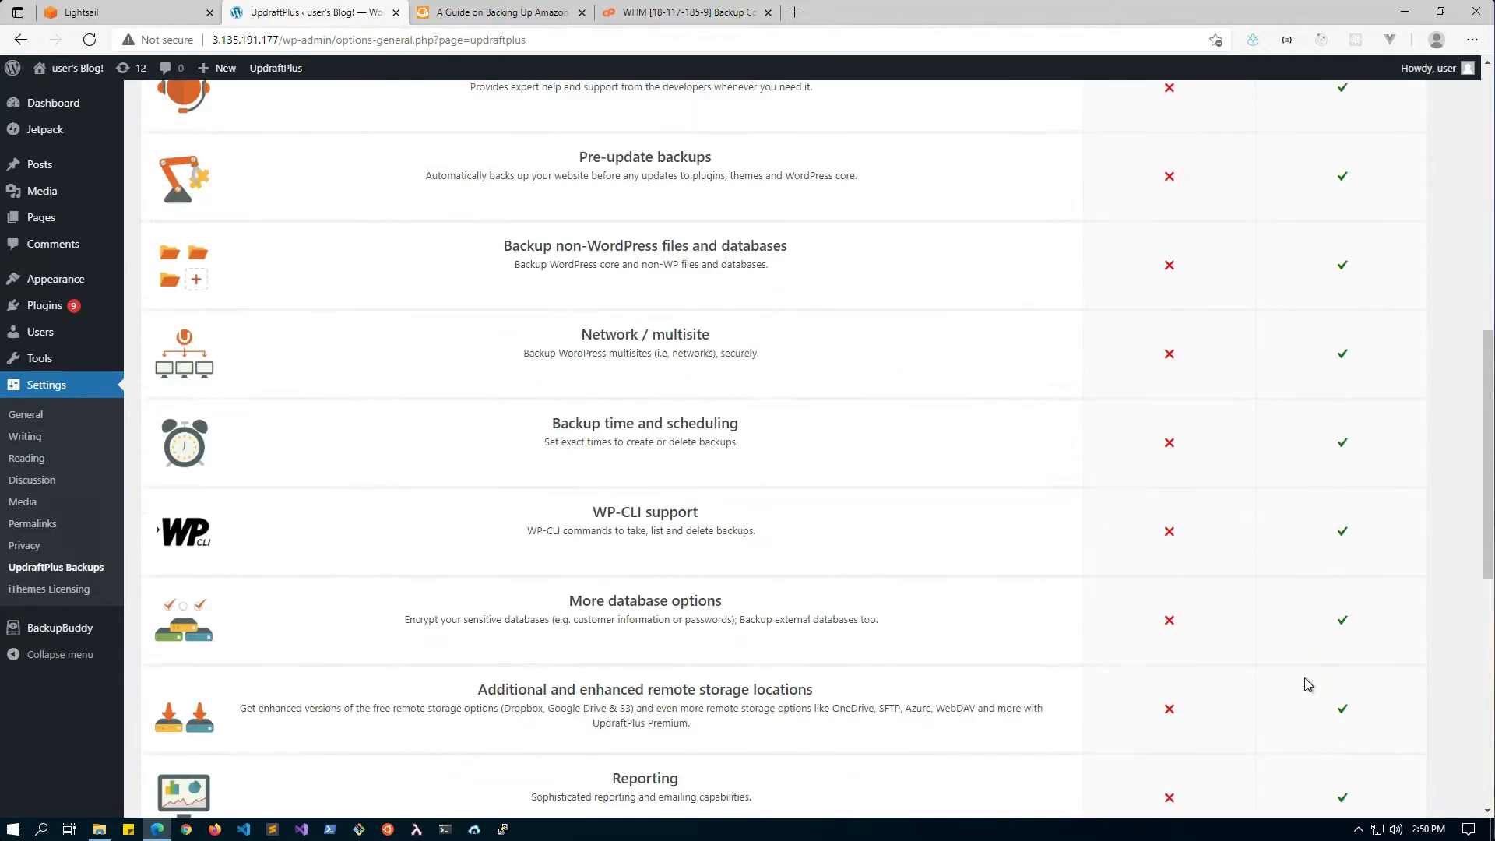
{"action": "scroll", "coordinate": [1299, 681], "scroll_direction": "up", "scroll_amount": 20}
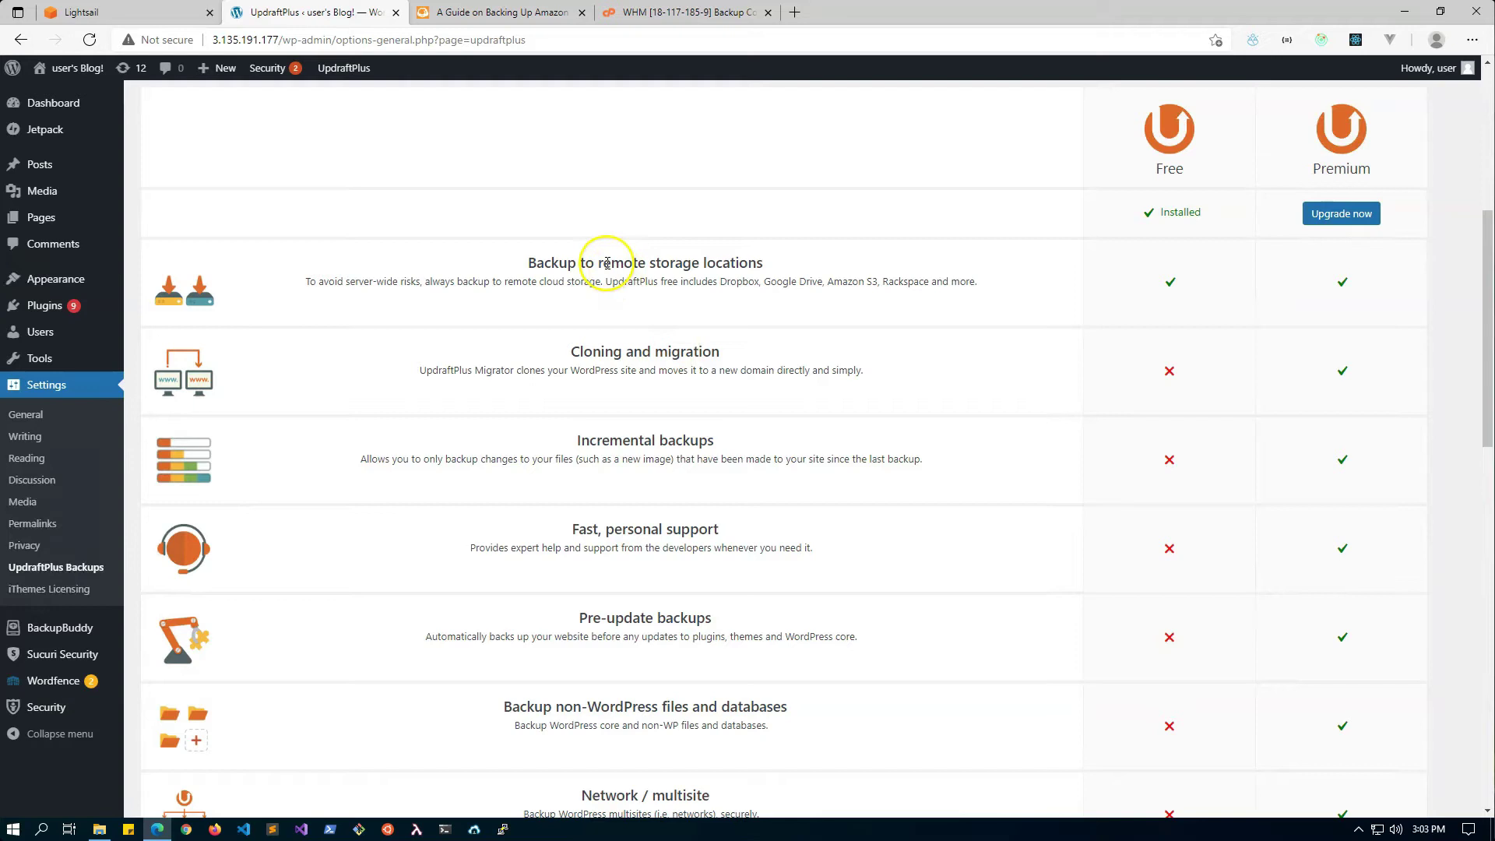
Step: Check WordPress-1's Snapshots tab in Lightsail, then switch to the MSP360 Lightsail backup guide
{"action": "left_click", "coordinate": [136, 14]}
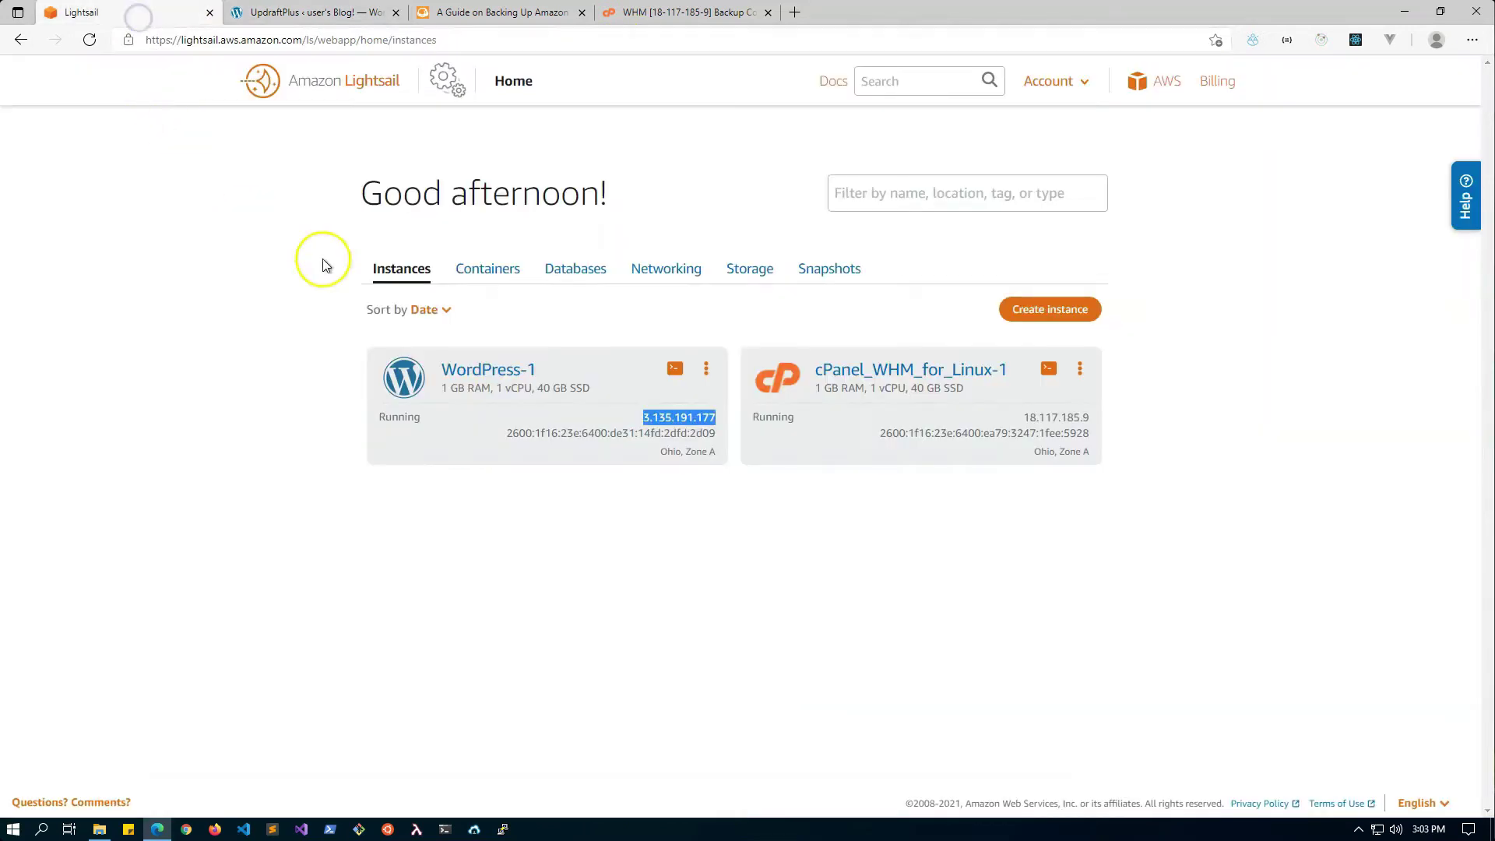
{"action": "triple_click", "coordinate": [495, 369]}
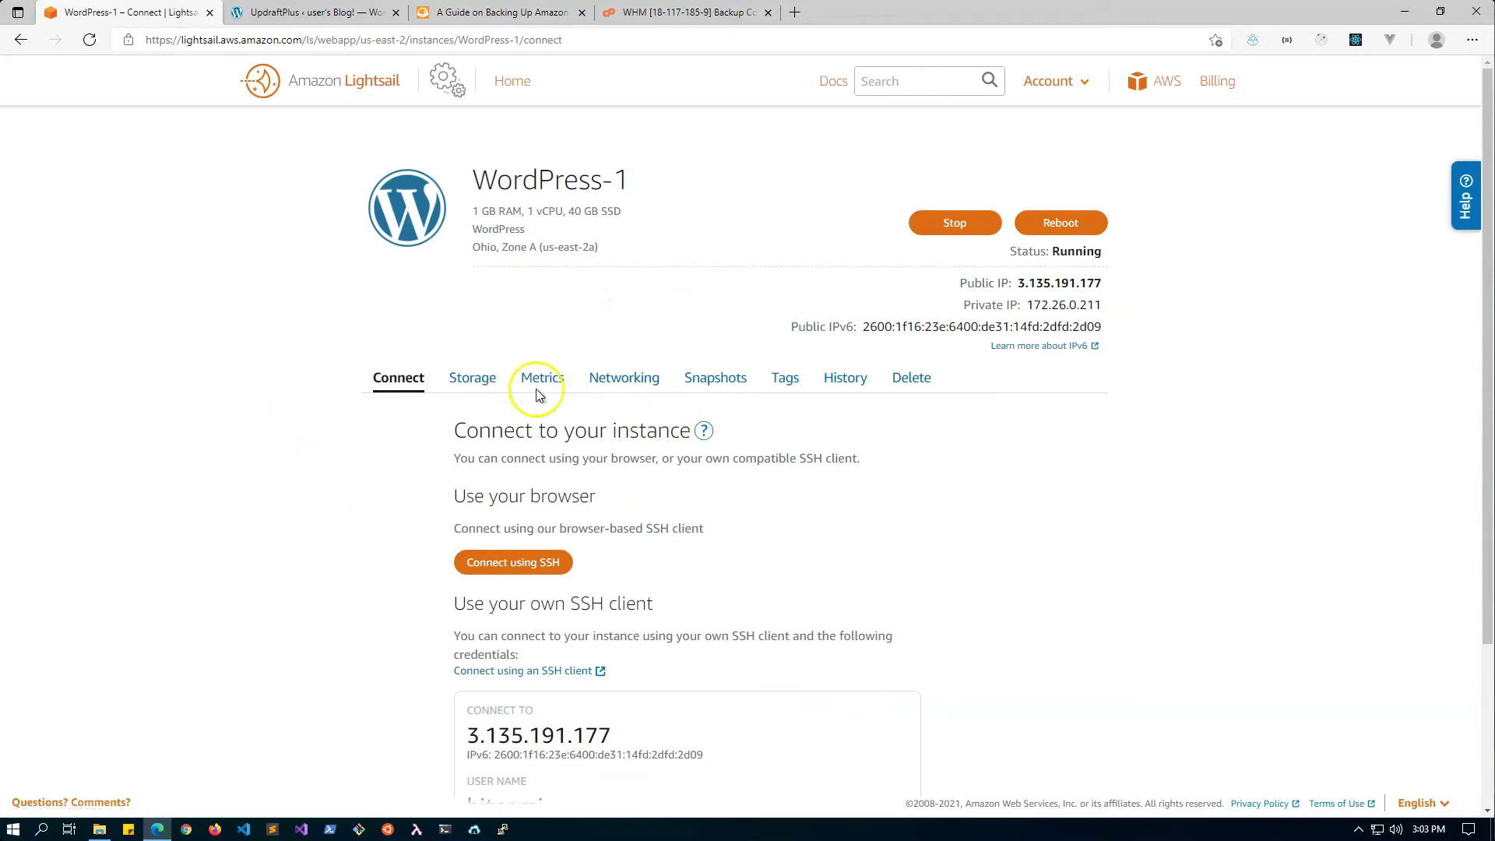
{"action": "left_click", "coordinate": [732, 380]}
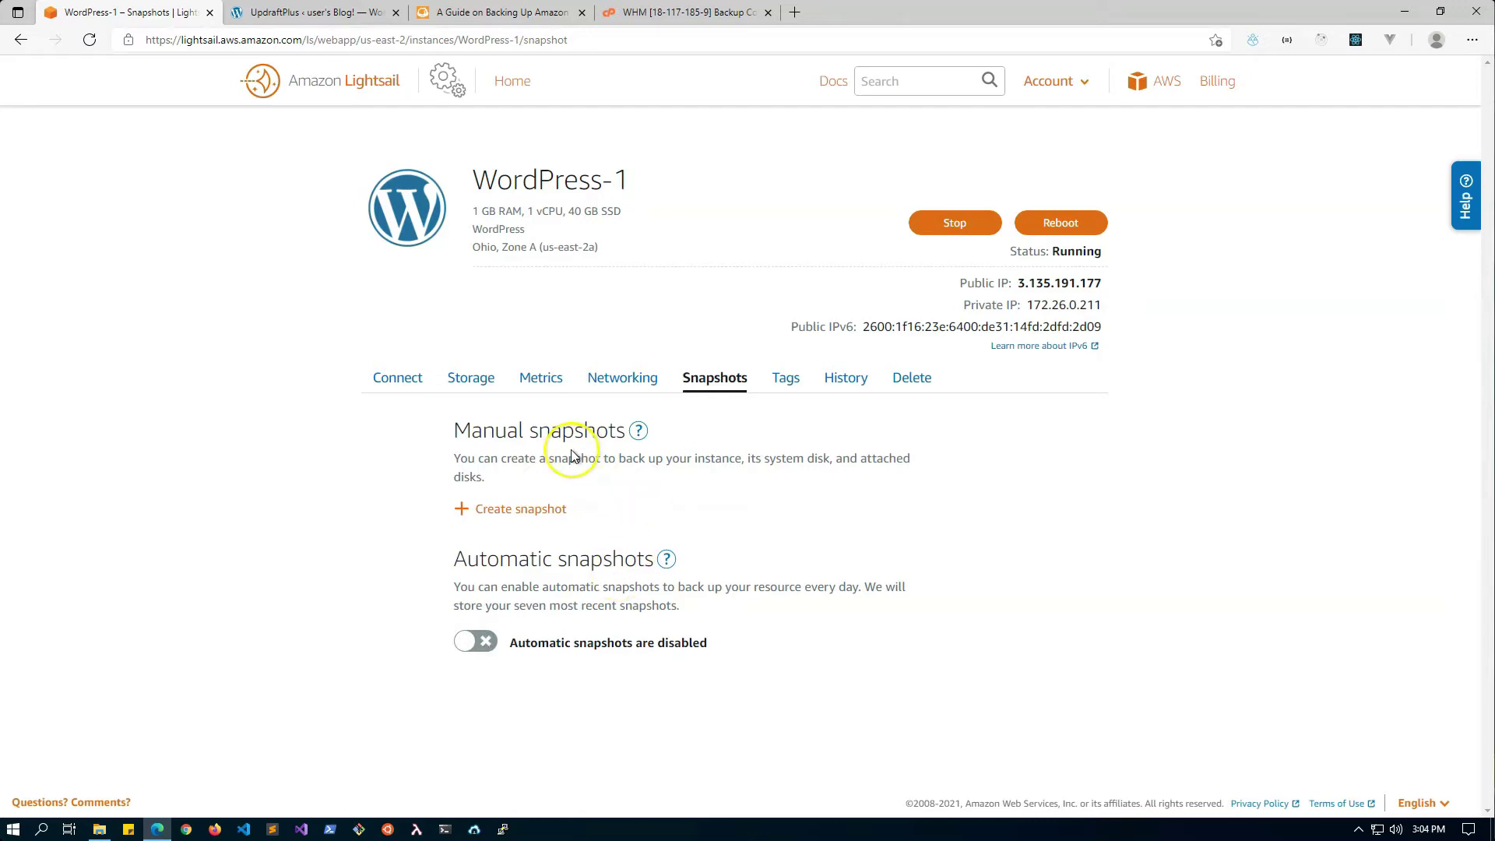
{"action": "left_click", "coordinate": [484, 13]}
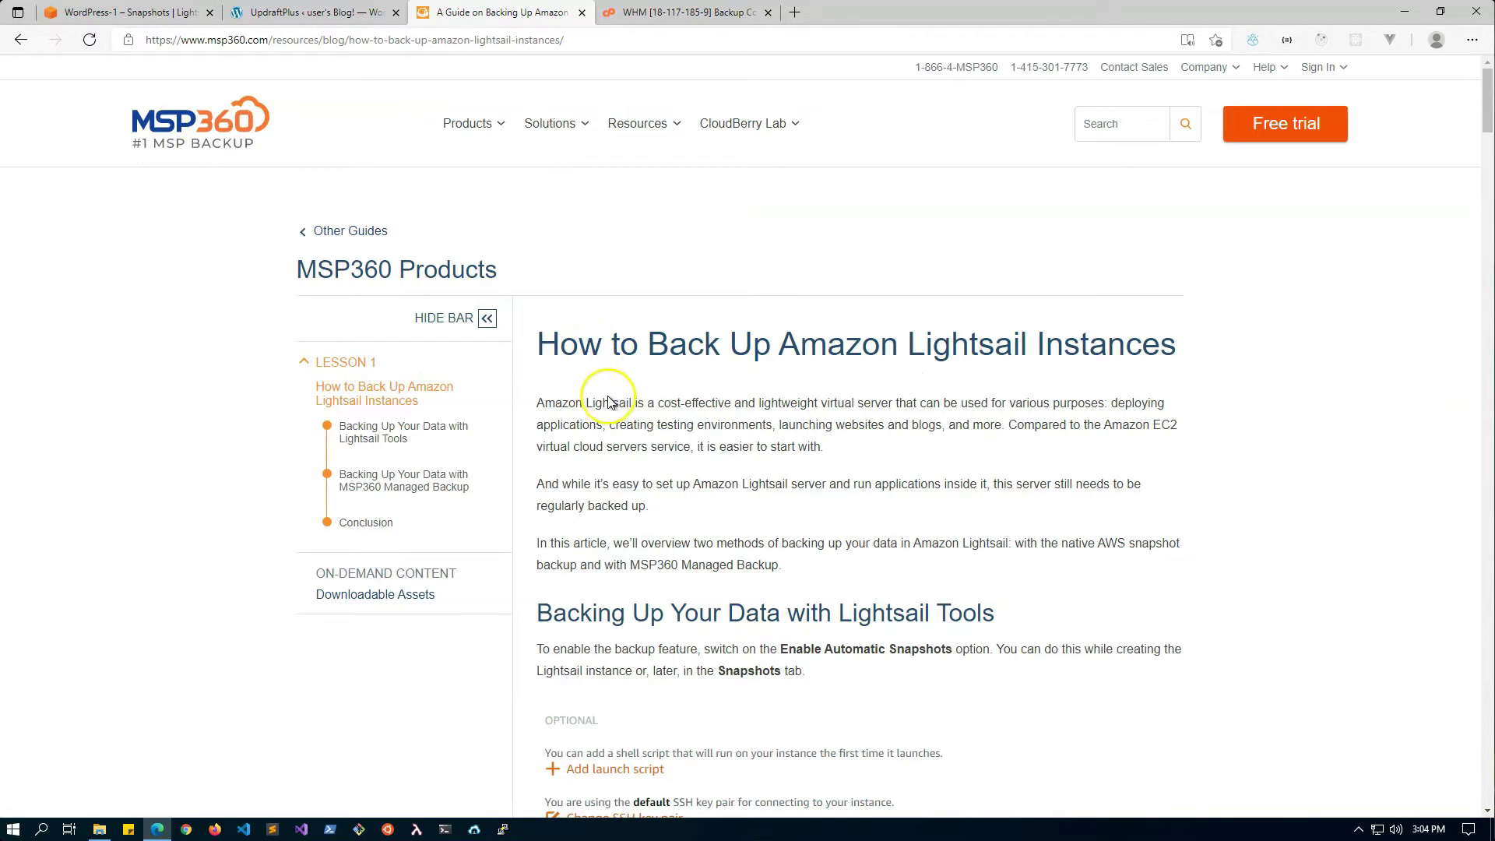
{"action": "scroll", "coordinate": [610, 399], "scroll_direction": "down", "scroll_amount": 4}
{"action": "scroll", "coordinate": [610, 399], "scroll_direction": "down", "scroll_amount": 15}
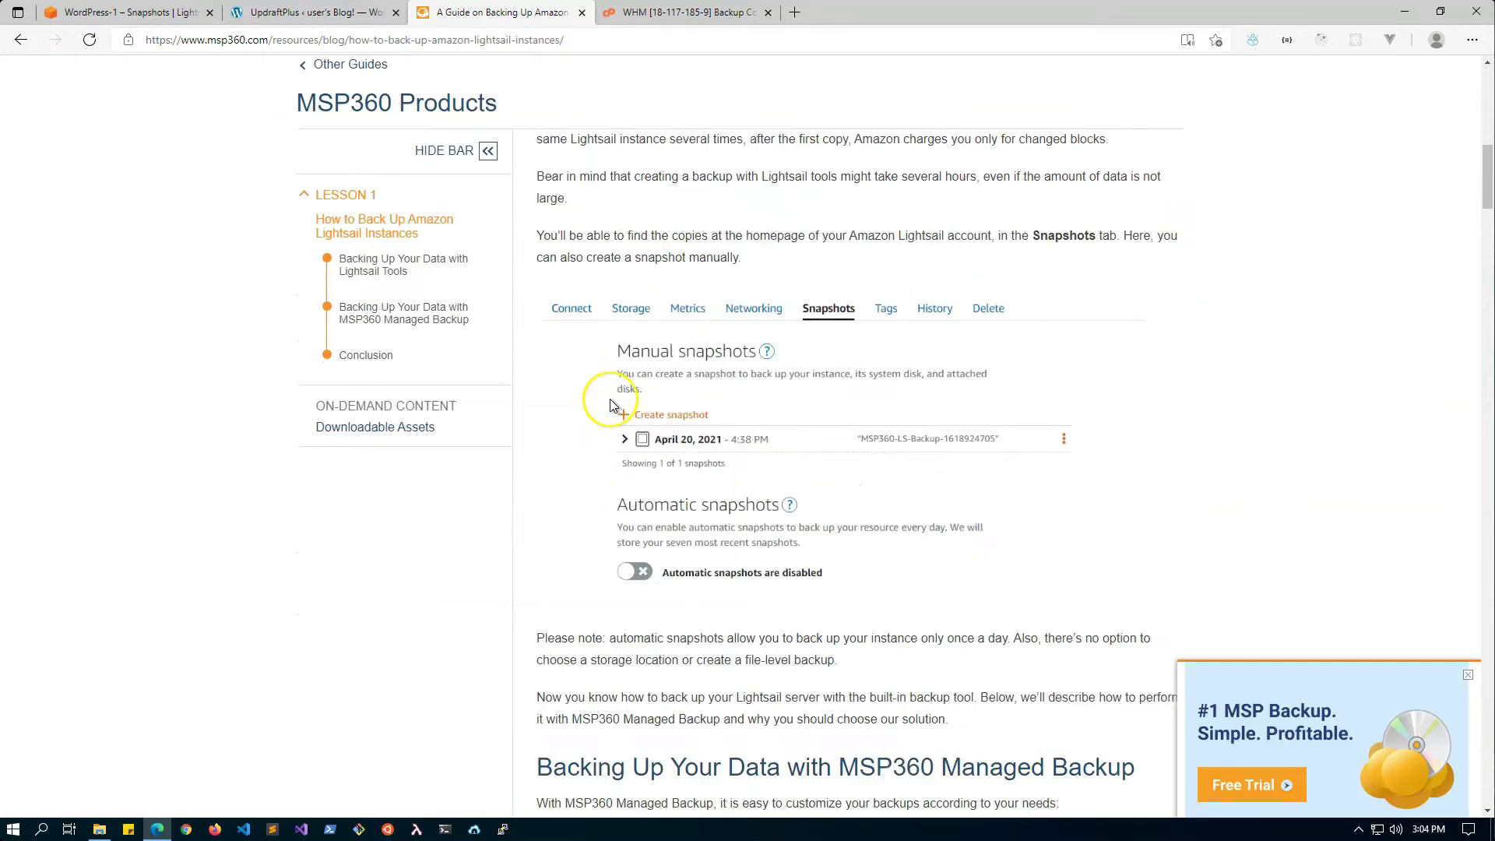
{"action": "scroll", "coordinate": [609, 399], "scroll_direction": "down", "scroll_amount": 5}
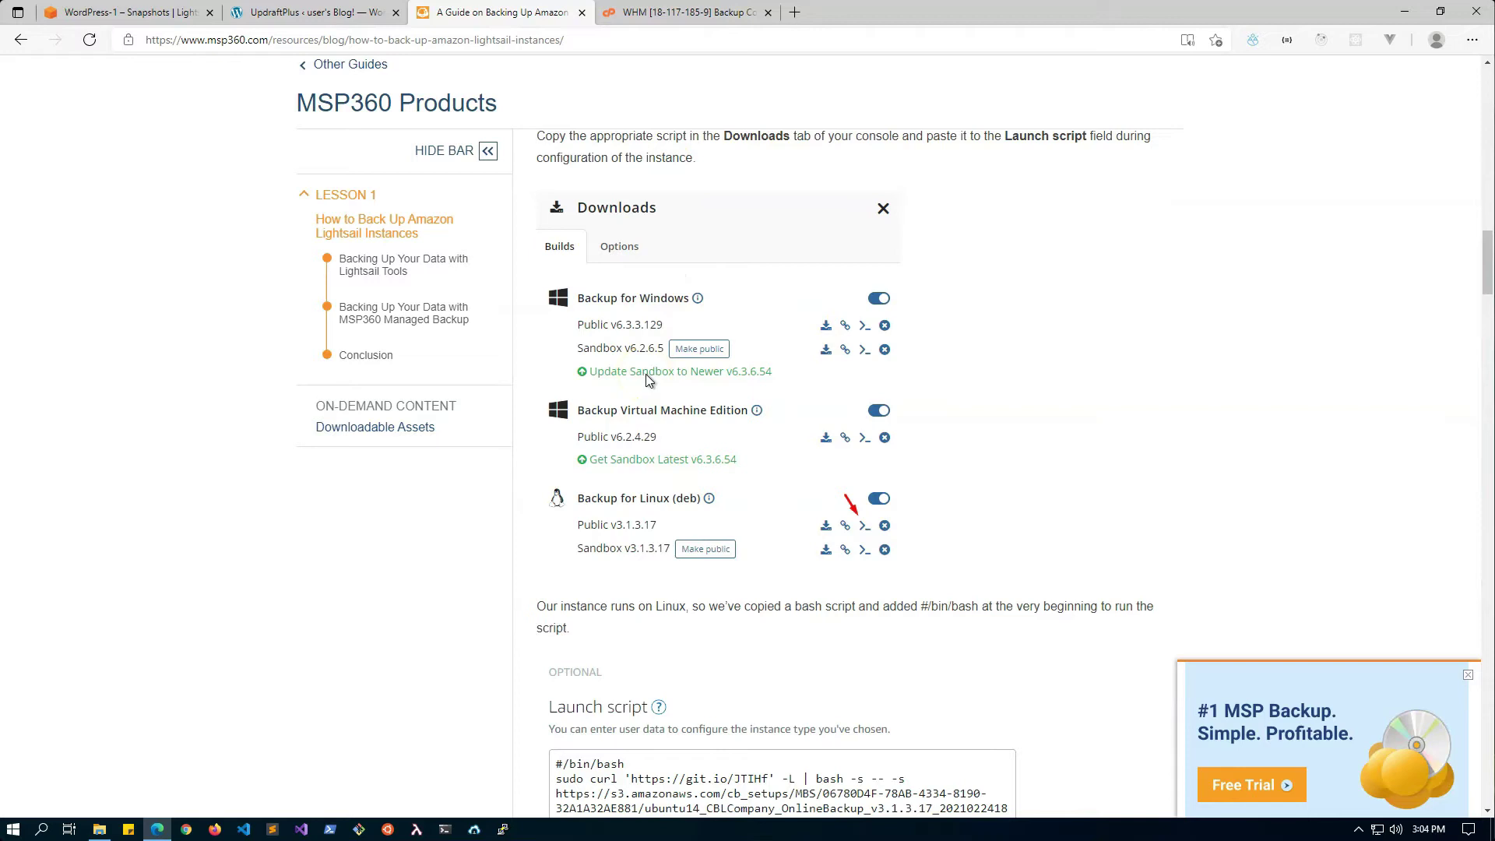
{"action": "scroll", "coordinate": [647, 379], "scroll_direction": "down", "scroll_amount": 8}
{"action": "scroll", "coordinate": [646, 376], "scroll_direction": "down", "scroll_amount": 8}
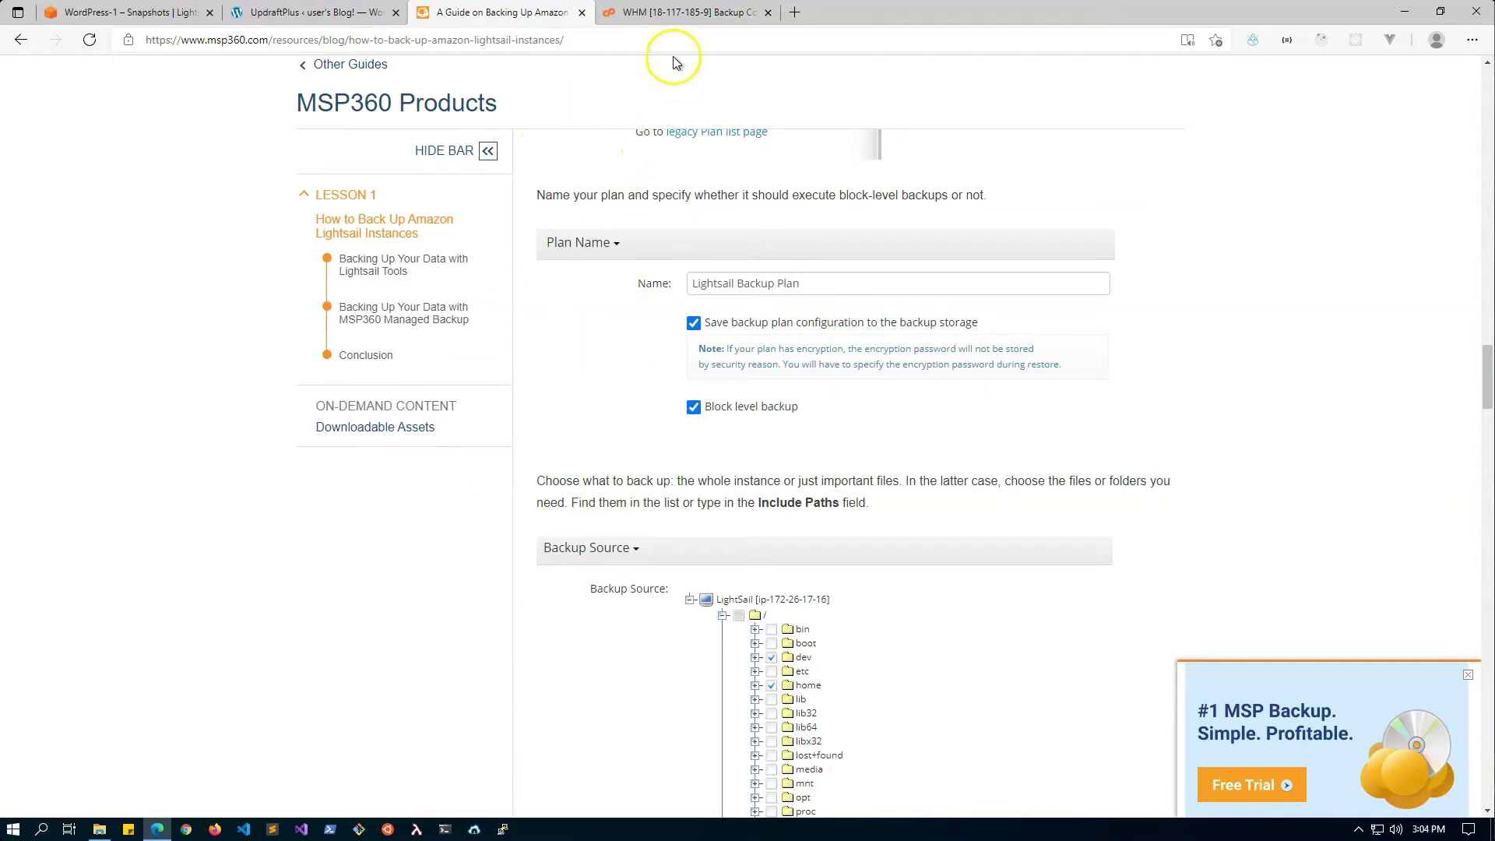
Step: Switch to WHM and scroll through Backup Configuration down to Save Configuration and back up
{"action": "left_click", "coordinate": [678, 12]}
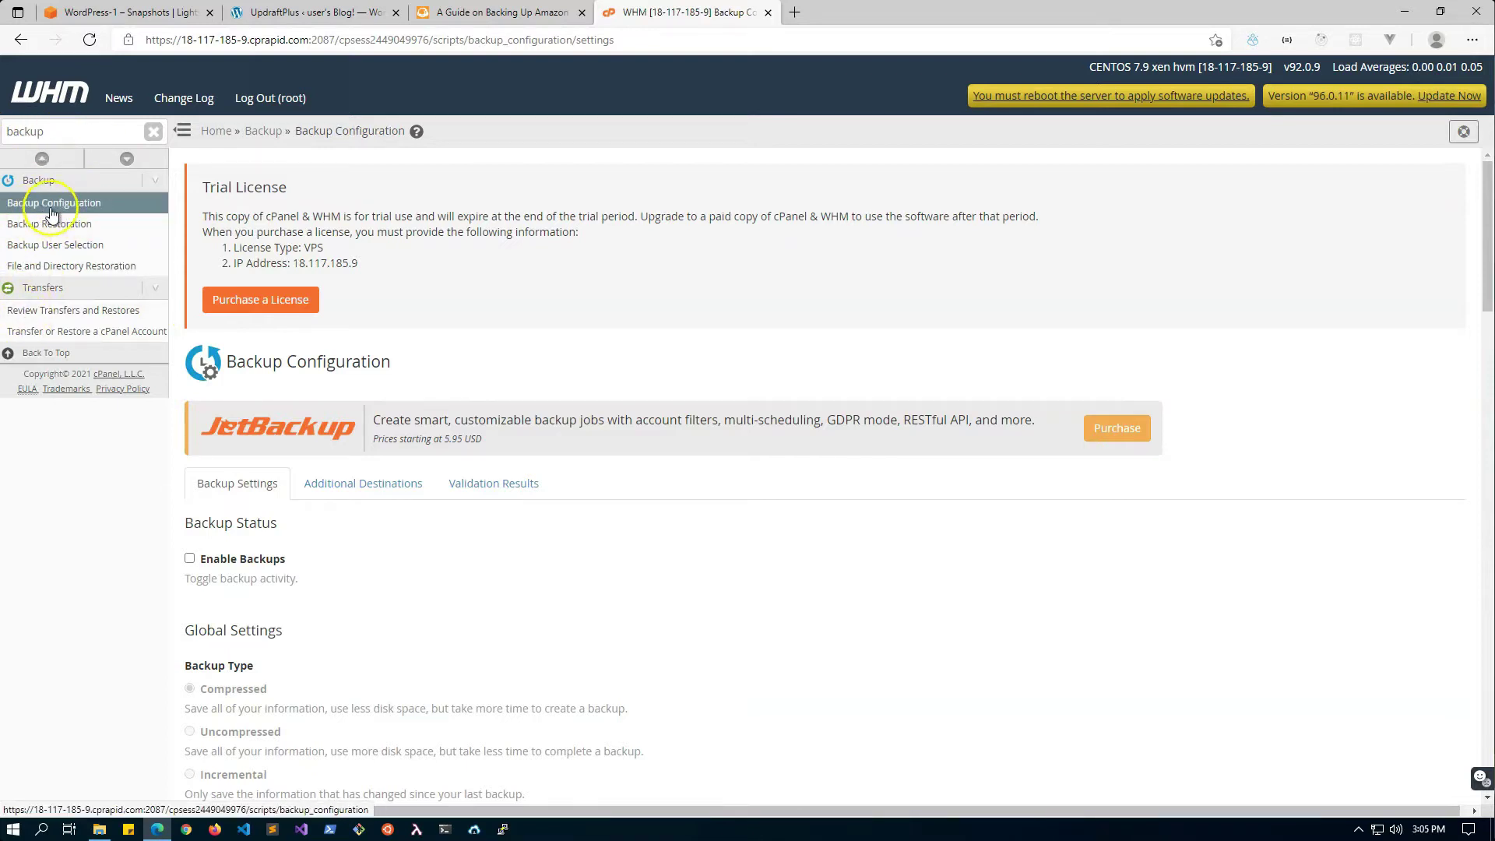
{"action": "scroll", "coordinate": [384, 617], "scroll_direction": "down", "scroll_amount": 4}
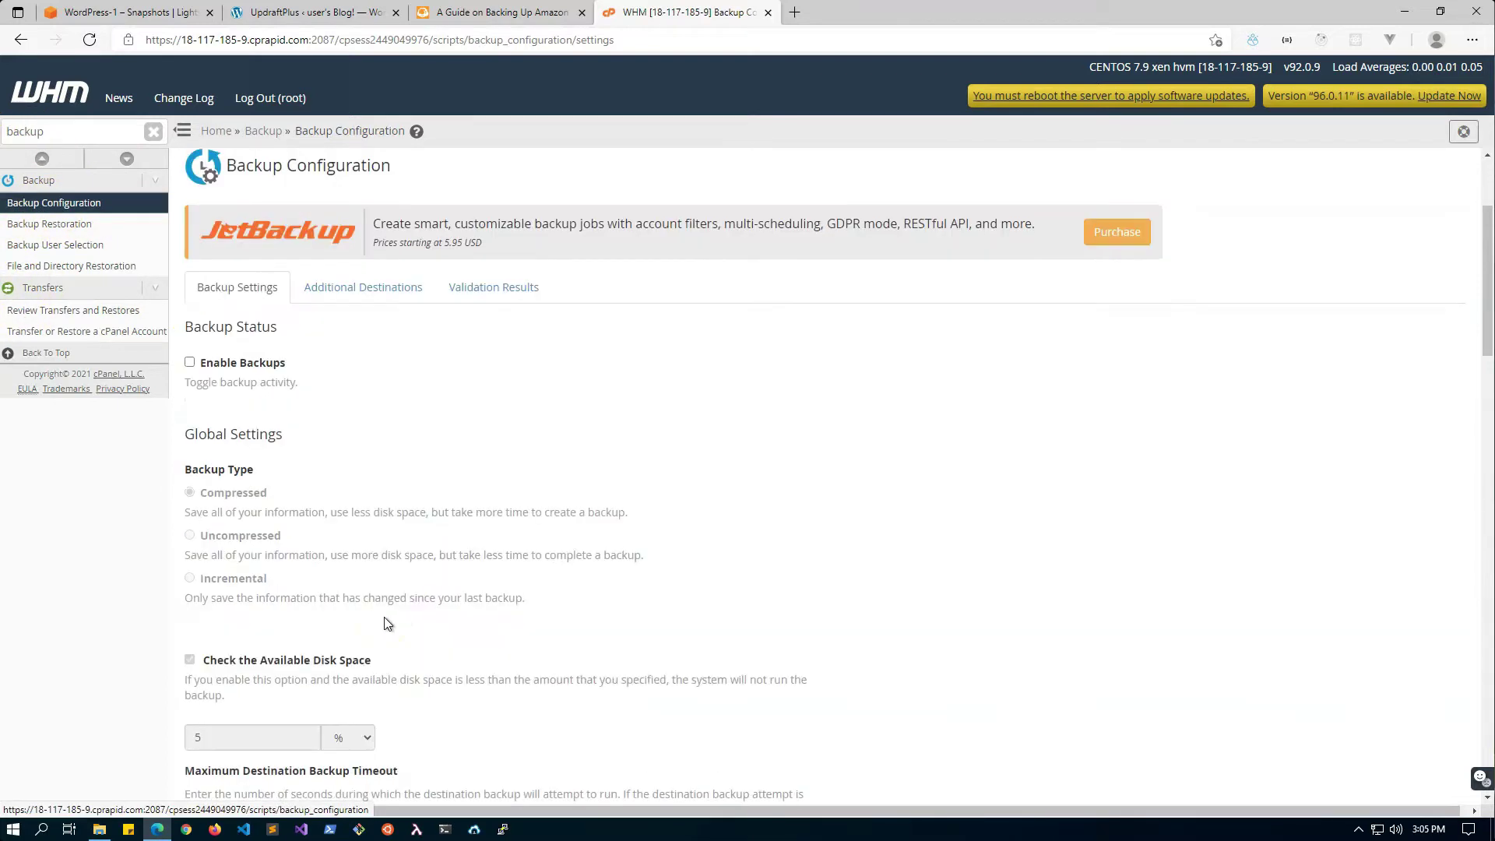
{"action": "scroll", "coordinate": [276, 628], "scroll_direction": "down", "scroll_amount": 6}
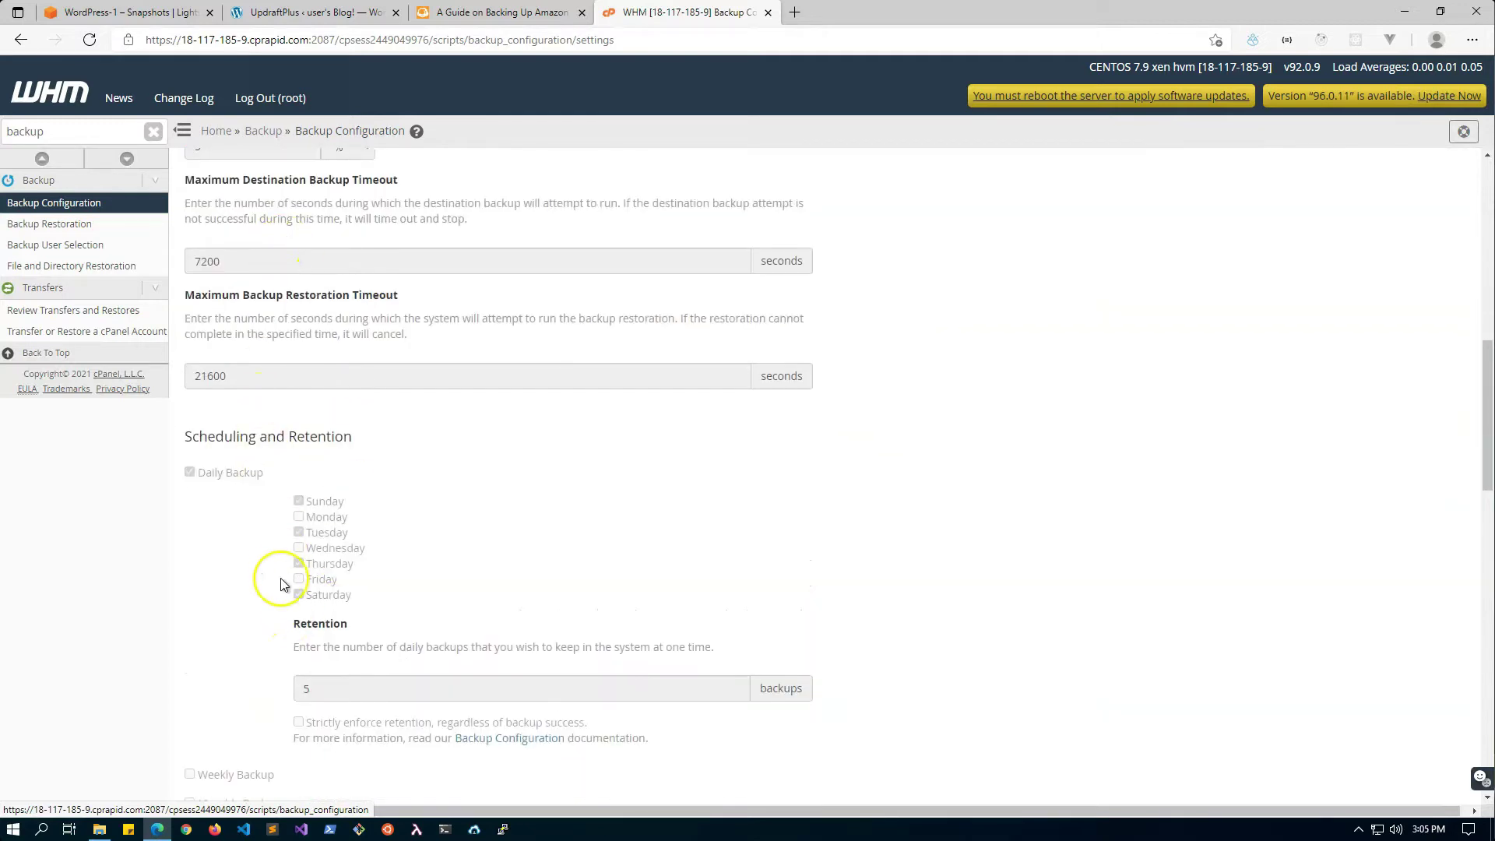
{"action": "scroll", "coordinate": [282, 590], "scroll_direction": "down", "scroll_amount": 1}
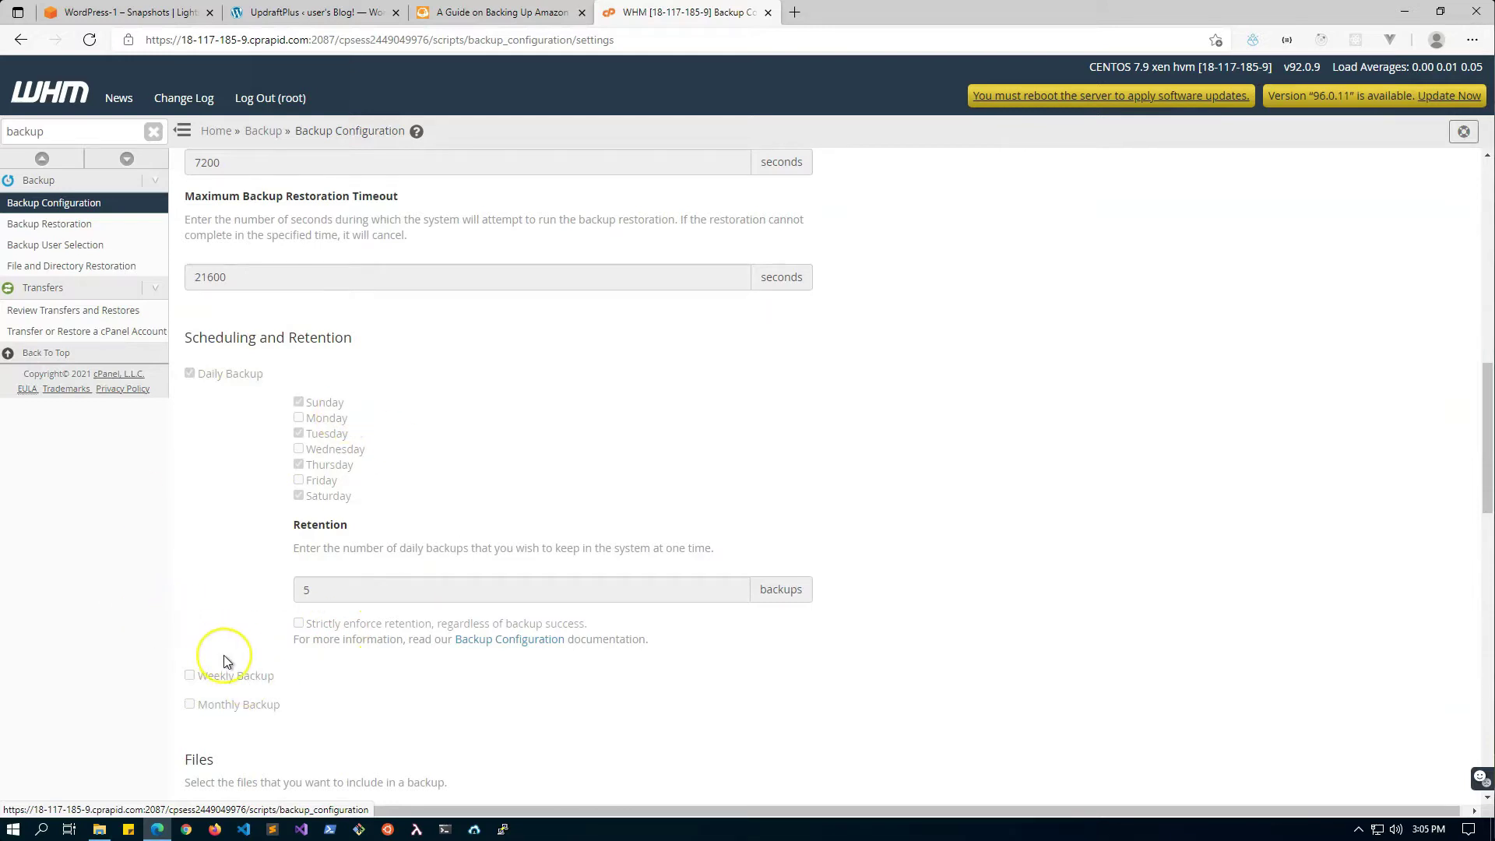
{"action": "scroll", "coordinate": [225, 660], "scroll_direction": "down", "scroll_amount": 3}
{"action": "scroll", "coordinate": [225, 661], "scroll_direction": "down", "scroll_amount": 2}
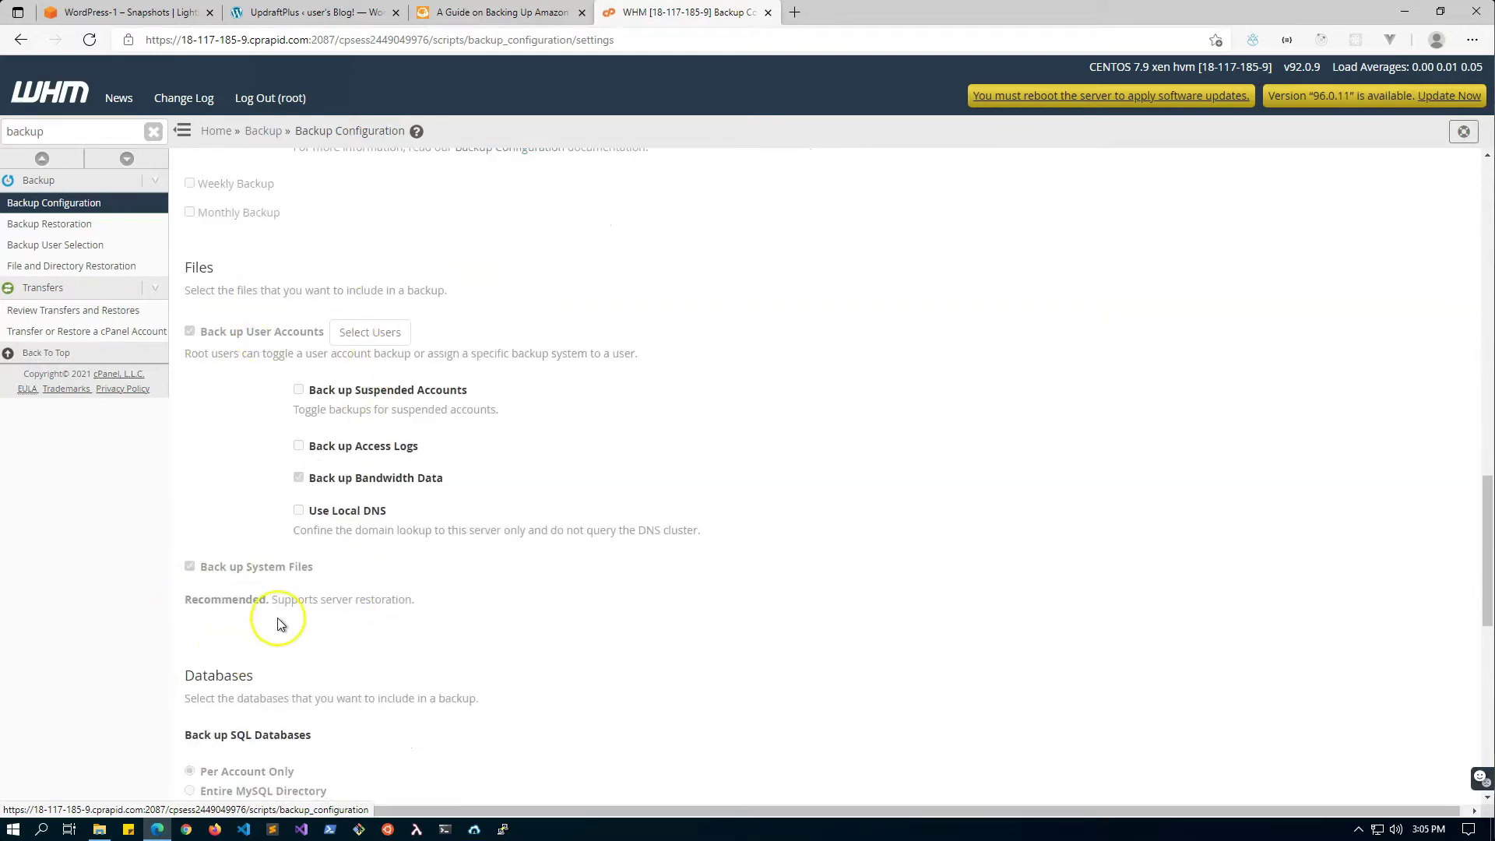
{"action": "scroll", "coordinate": [293, 619], "scroll_direction": "down", "scroll_amount": 5}
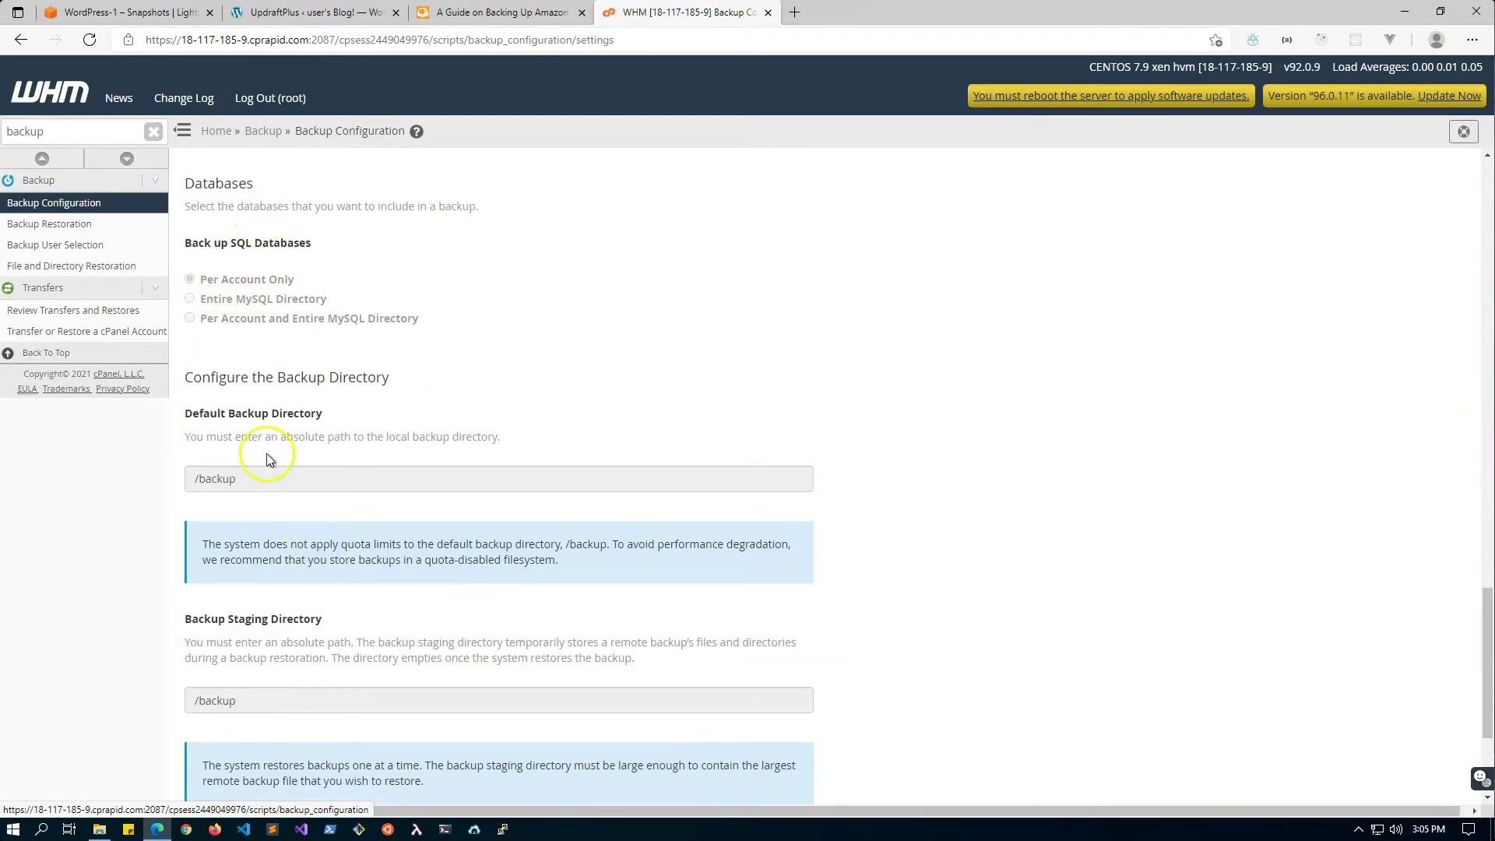
{"action": "scroll", "coordinate": [279, 588], "scroll_direction": "down", "scroll_amount": 3}
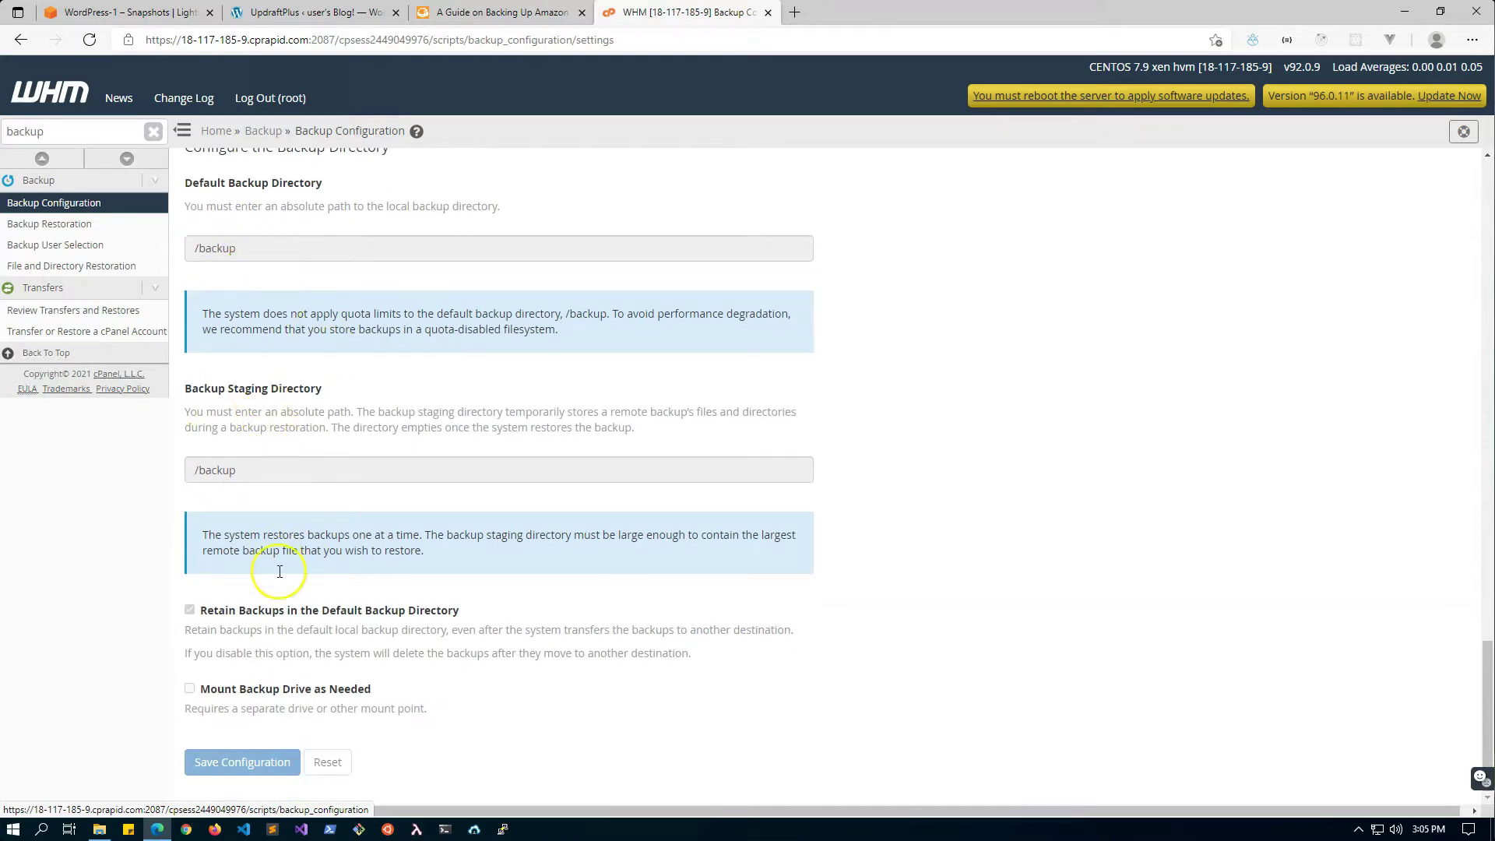
{"action": "scroll", "coordinate": [282, 575], "scroll_direction": "up", "scroll_amount": 20}
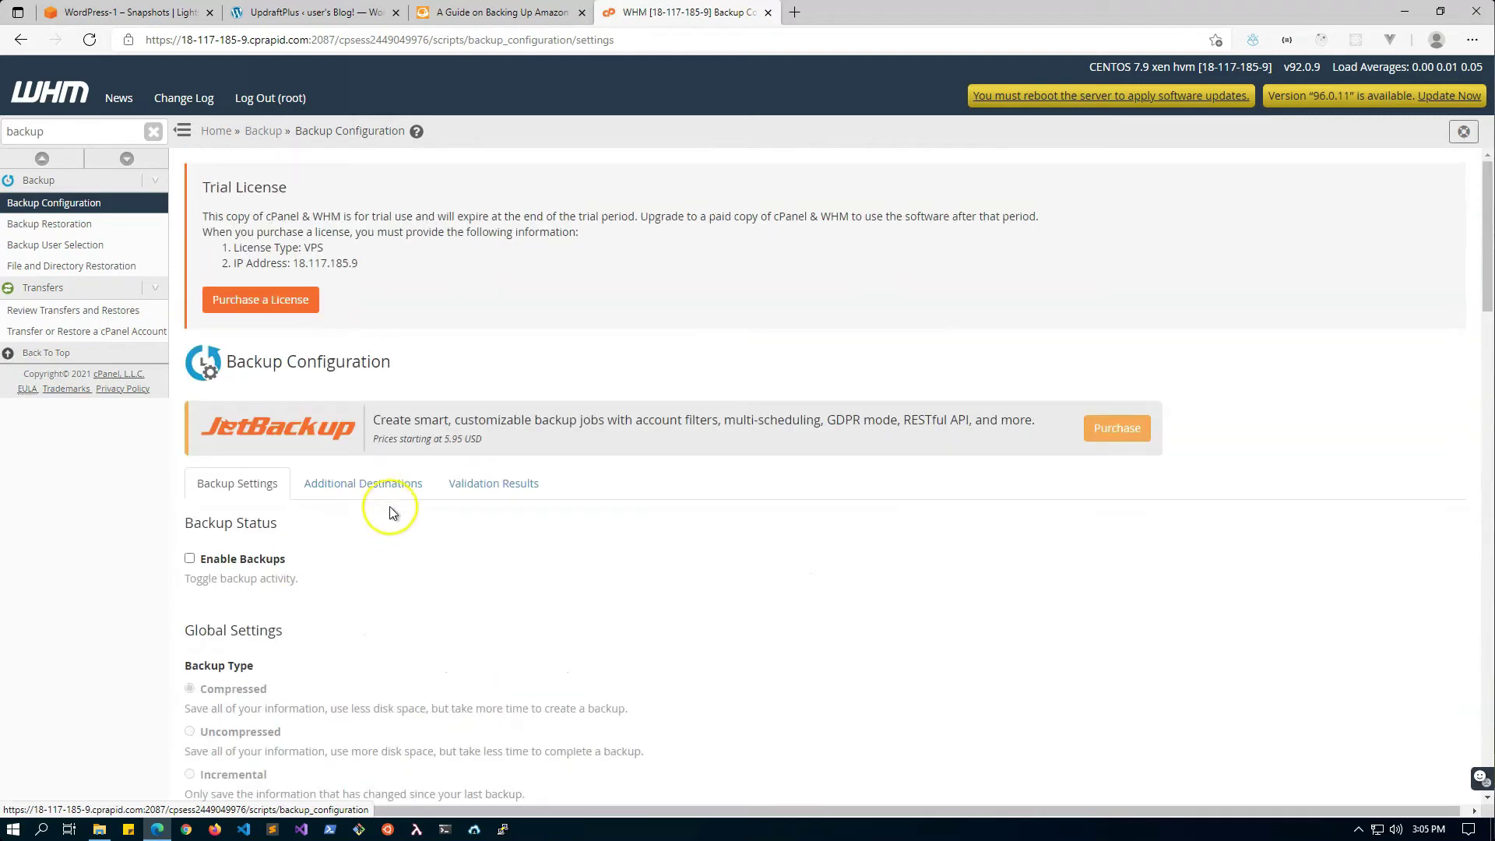
Step: Open WHM's Additional Destinations tab and check the available destination types
{"action": "left_click", "coordinate": [387, 486]}
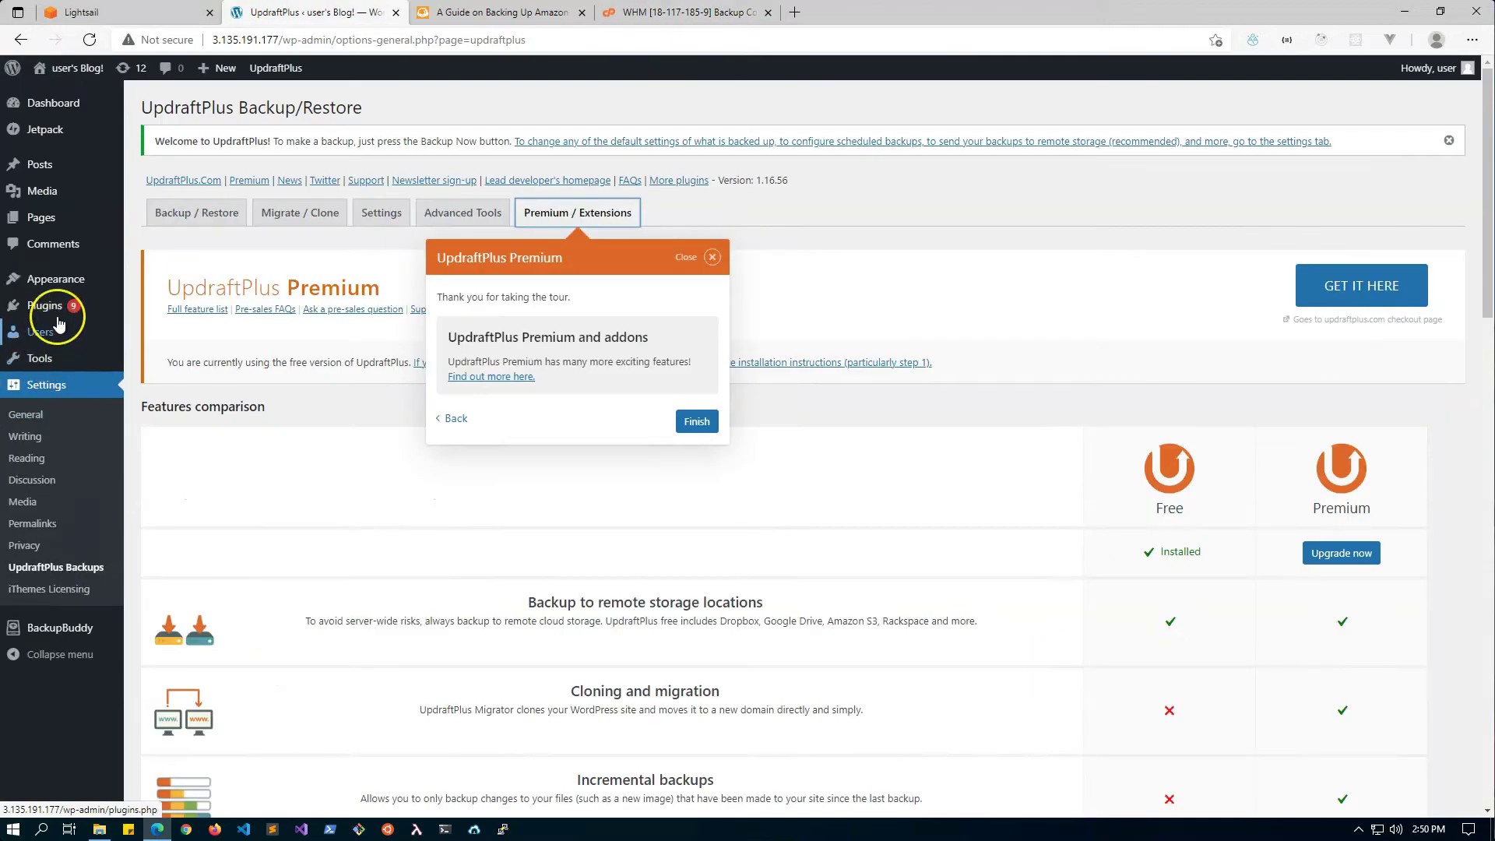
{"action": "mouse_move", "coordinate": [47, 307]}
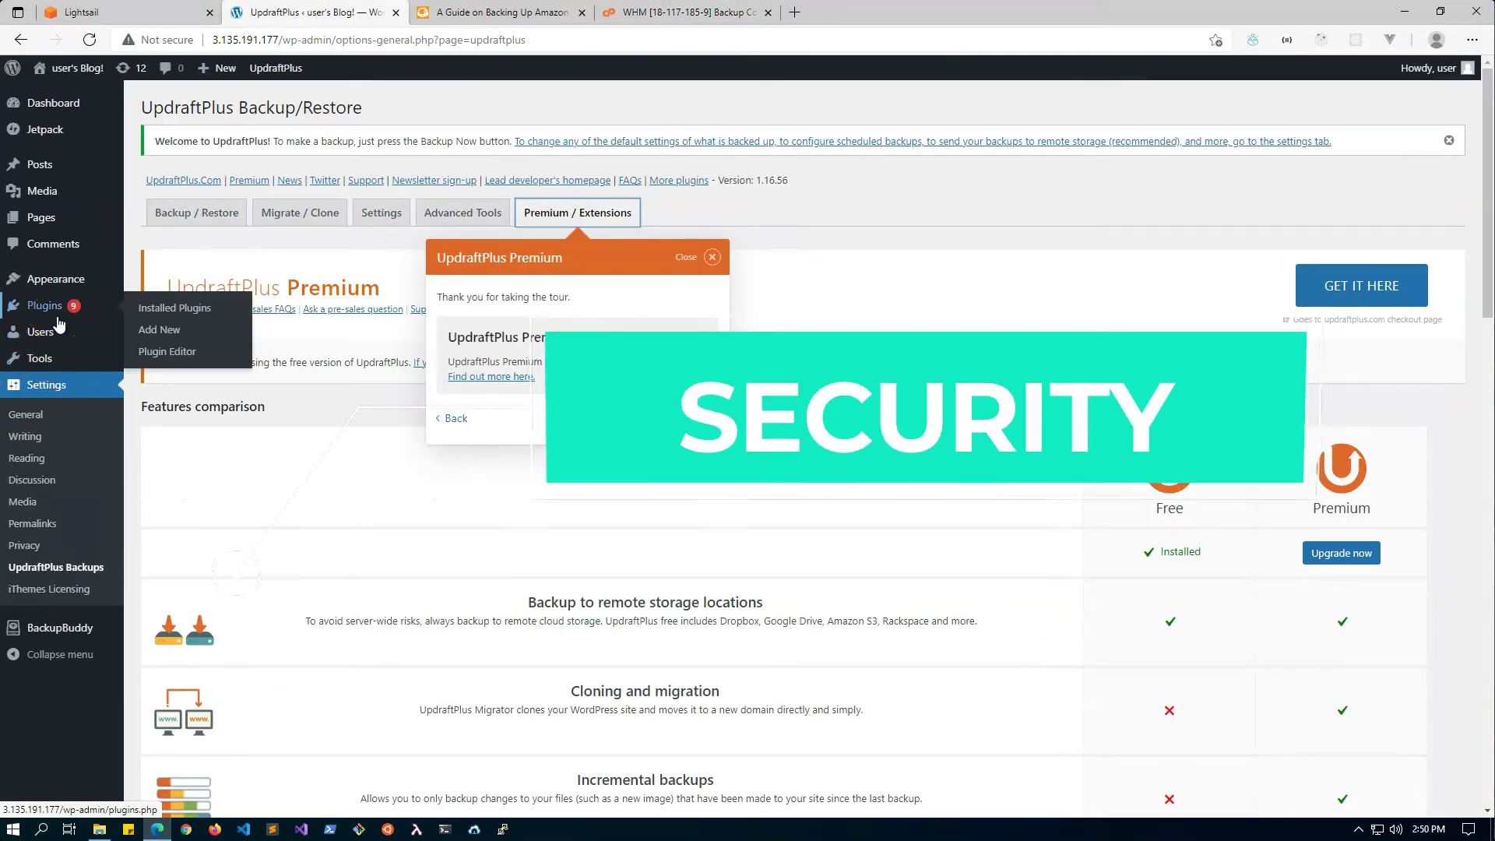
Step: Search new plugins for wordfence and install Wordfence Security – Firewall & Malware Scan
{"action": "left_click", "coordinate": [56, 316]}
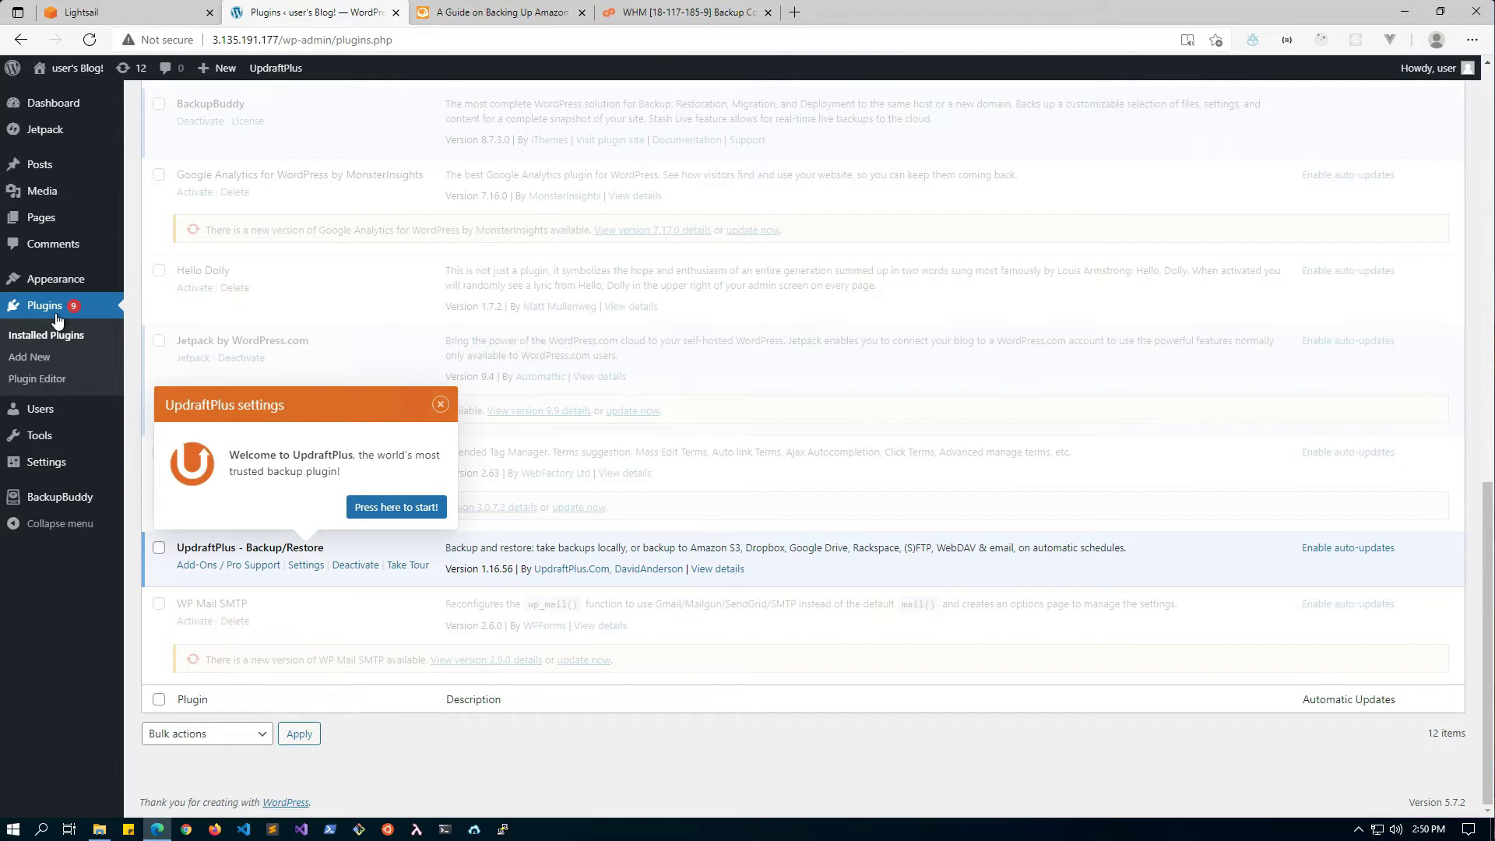
{"action": "left_click", "coordinate": [49, 358]}
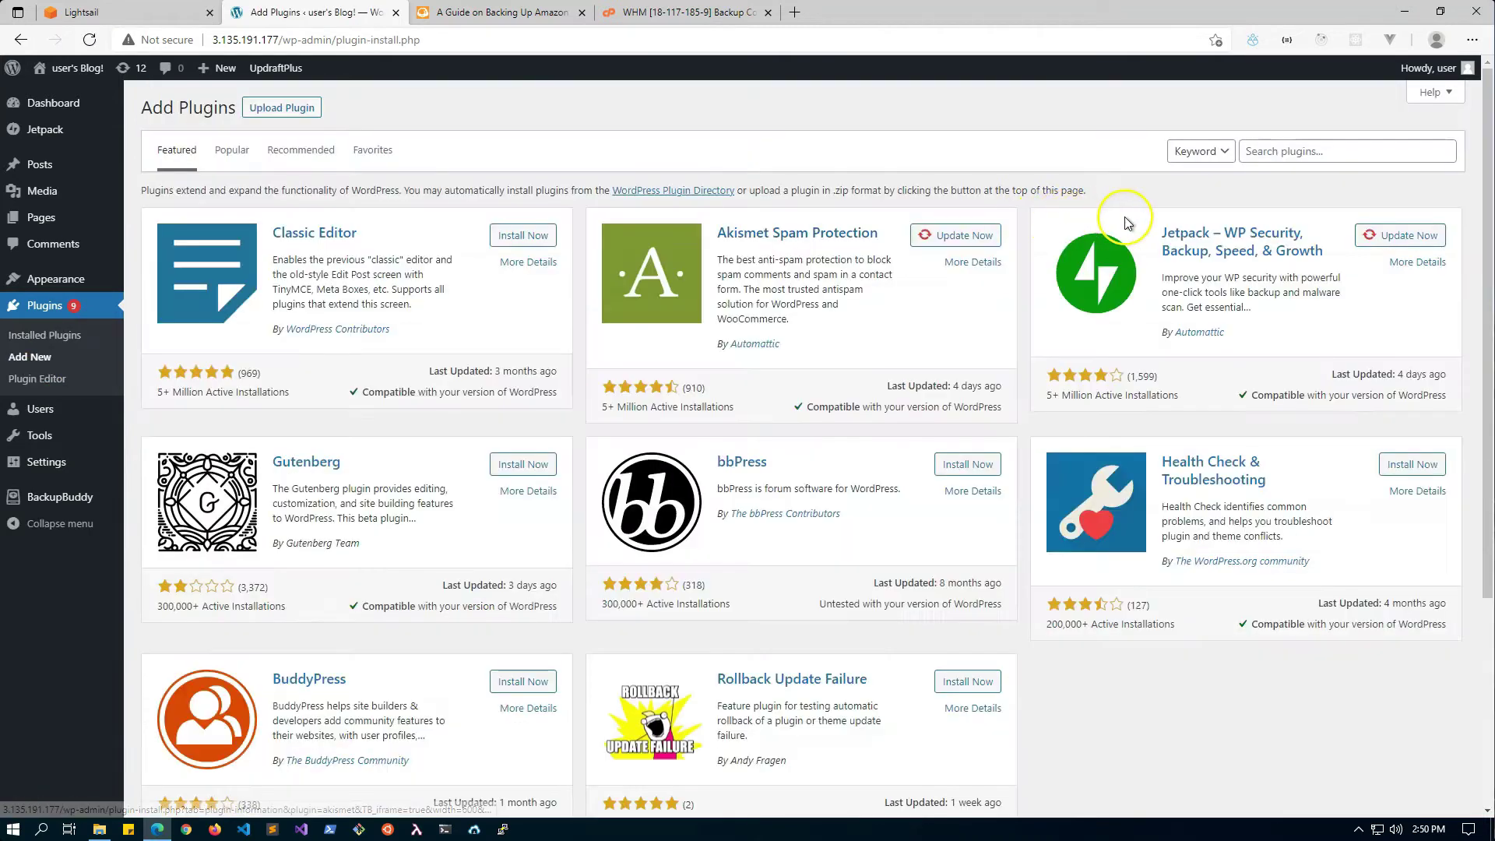
{"action": "left_click", "coordinate": [1287, 154]}
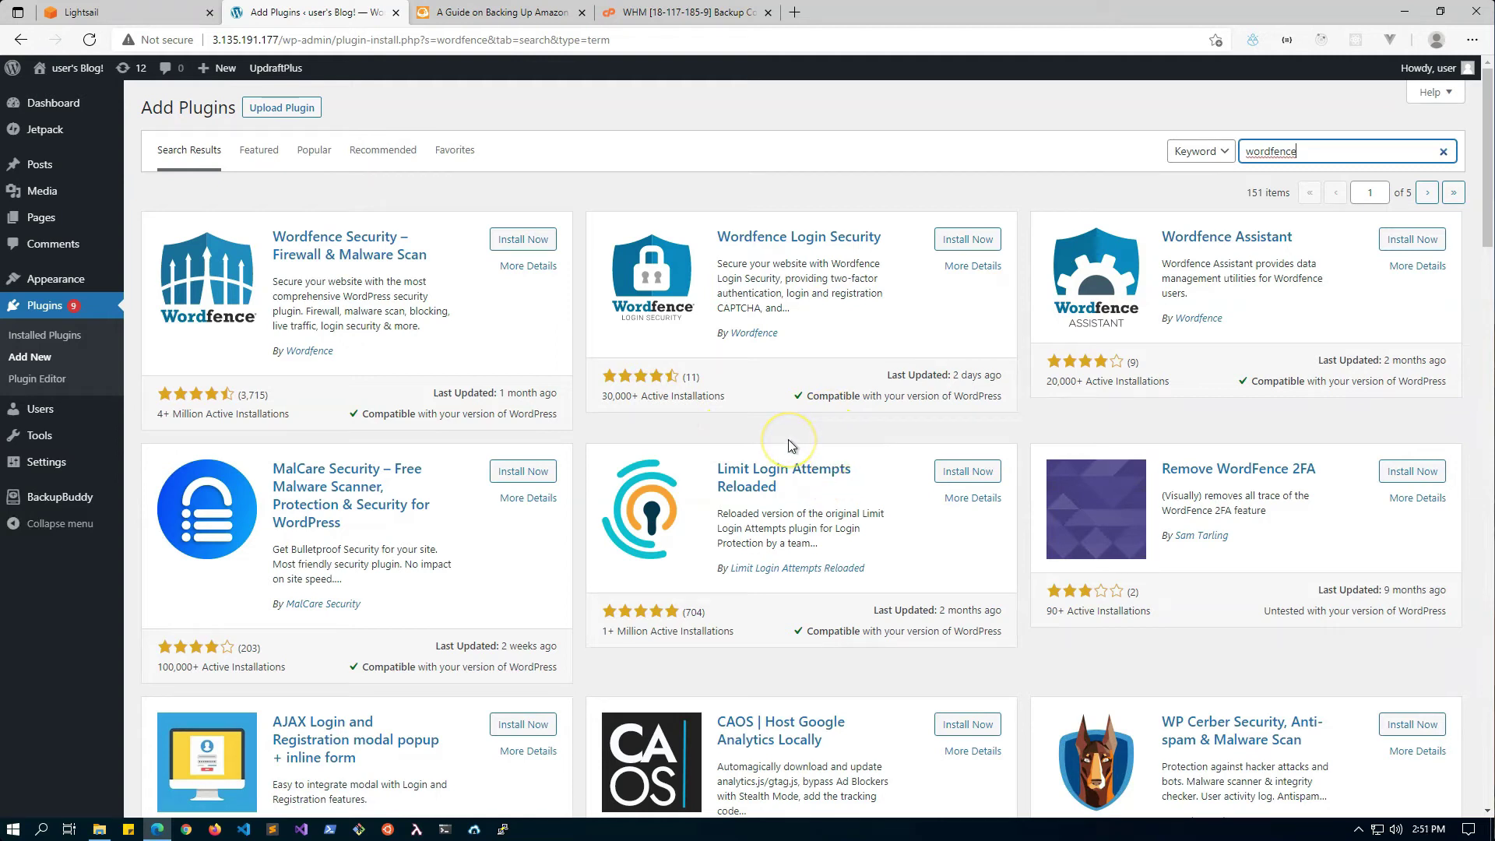
{"action": "left_click", "coordinate": [520, 239]}
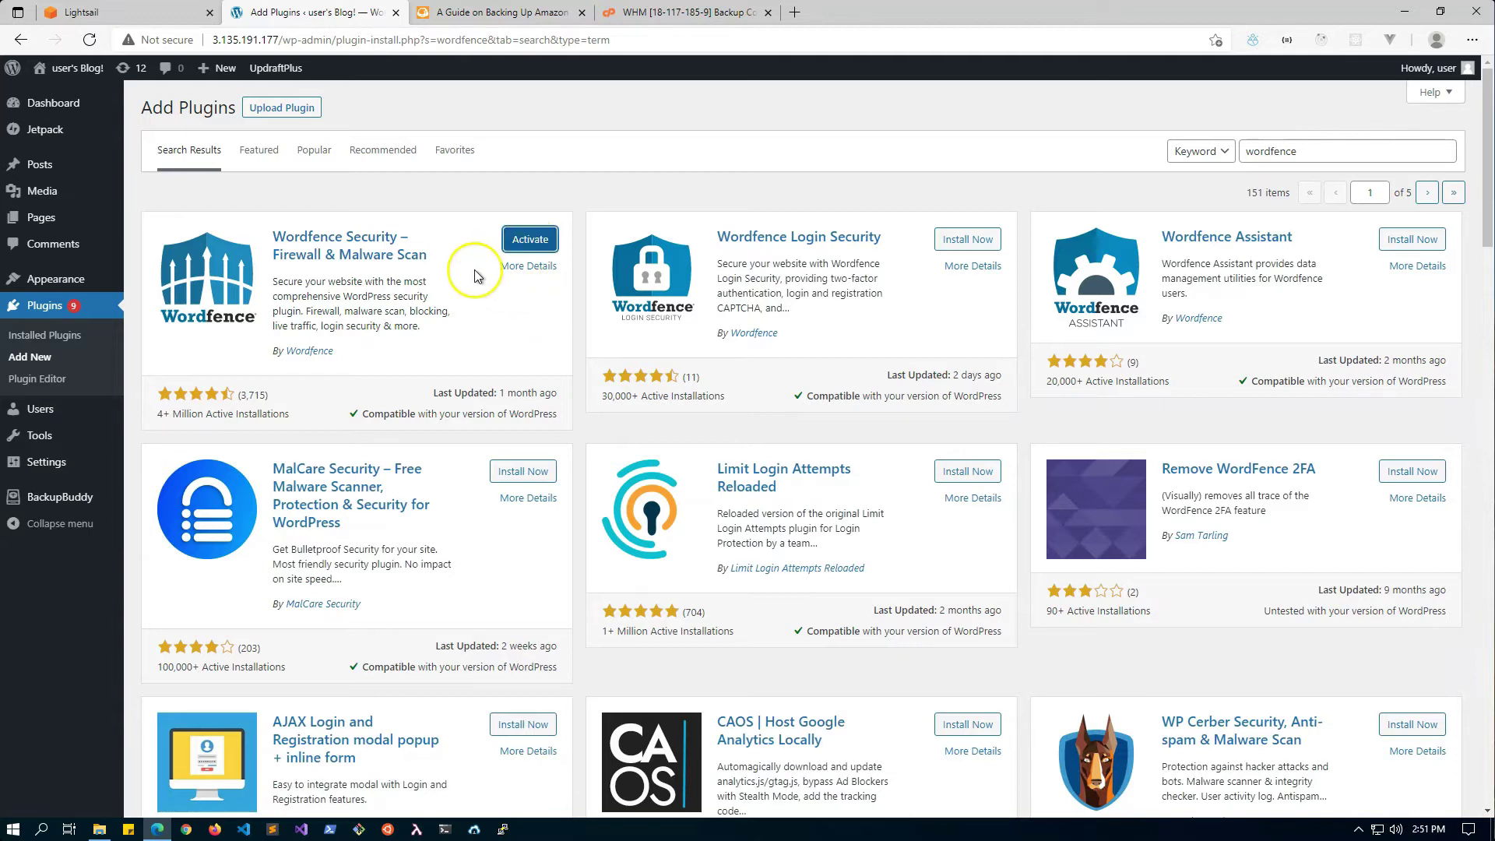
Step: Activate Wordfence, resume its installation skipping the premium step, then open Wordfence > Scan
{"action": "left_click", "coordinate": [520, 239]}
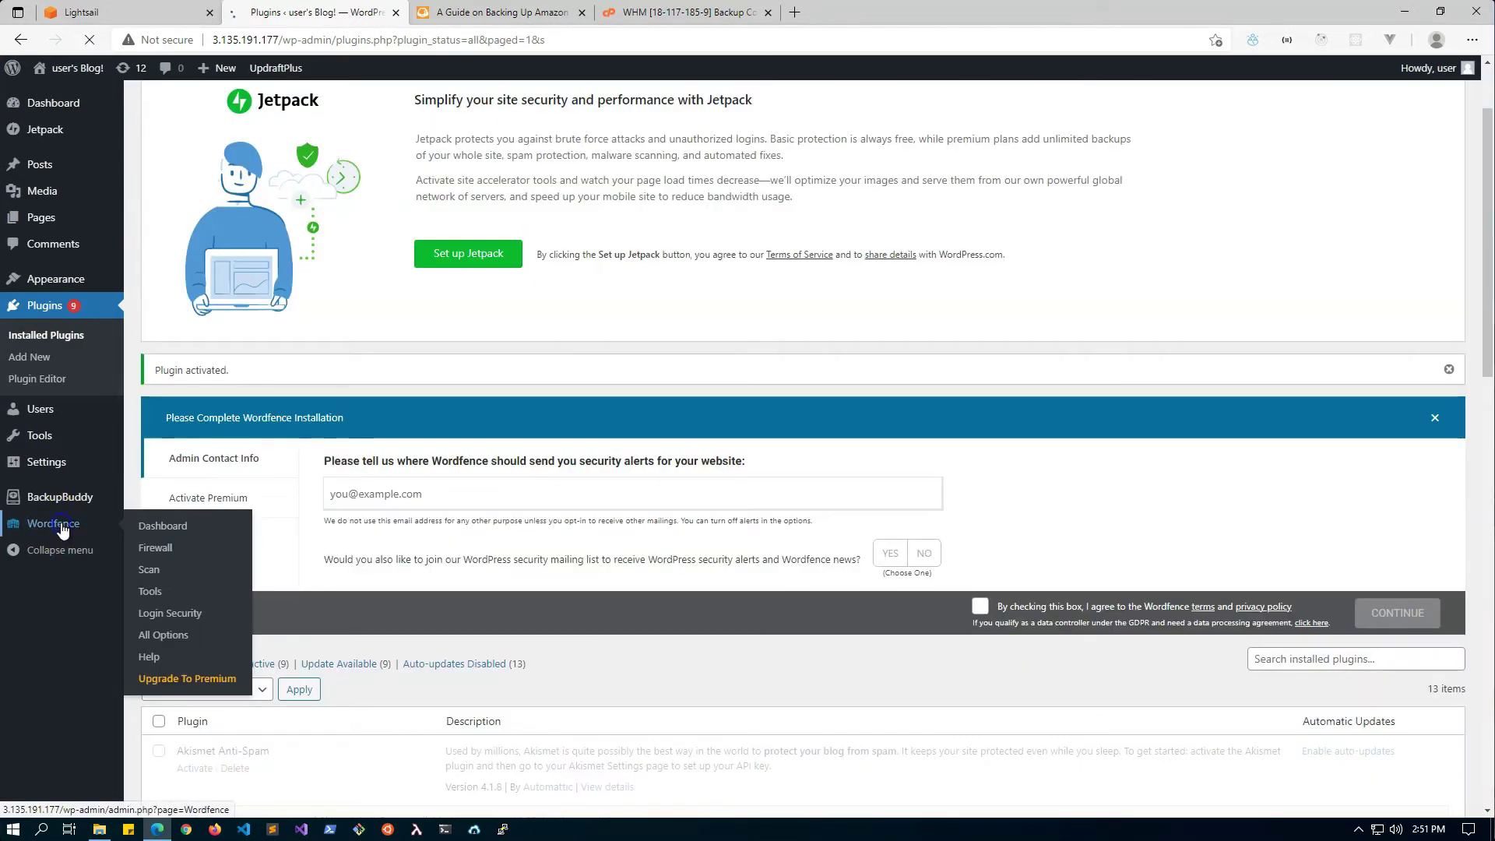
{"action": "left_click", "coordinate": [63, 530]}
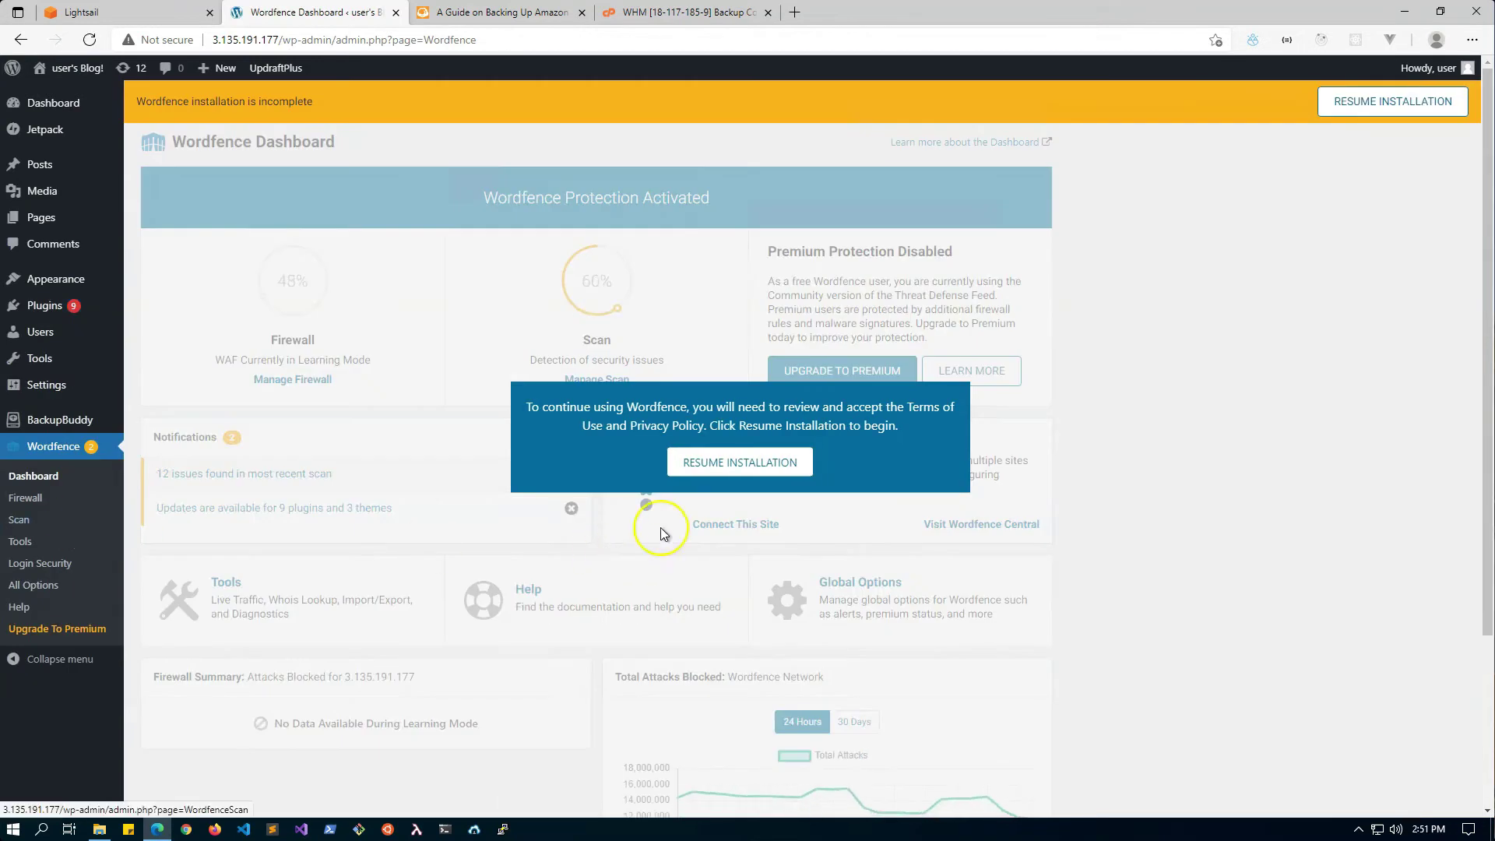
{"action": "left_click", "coordinate": [728, 461]}
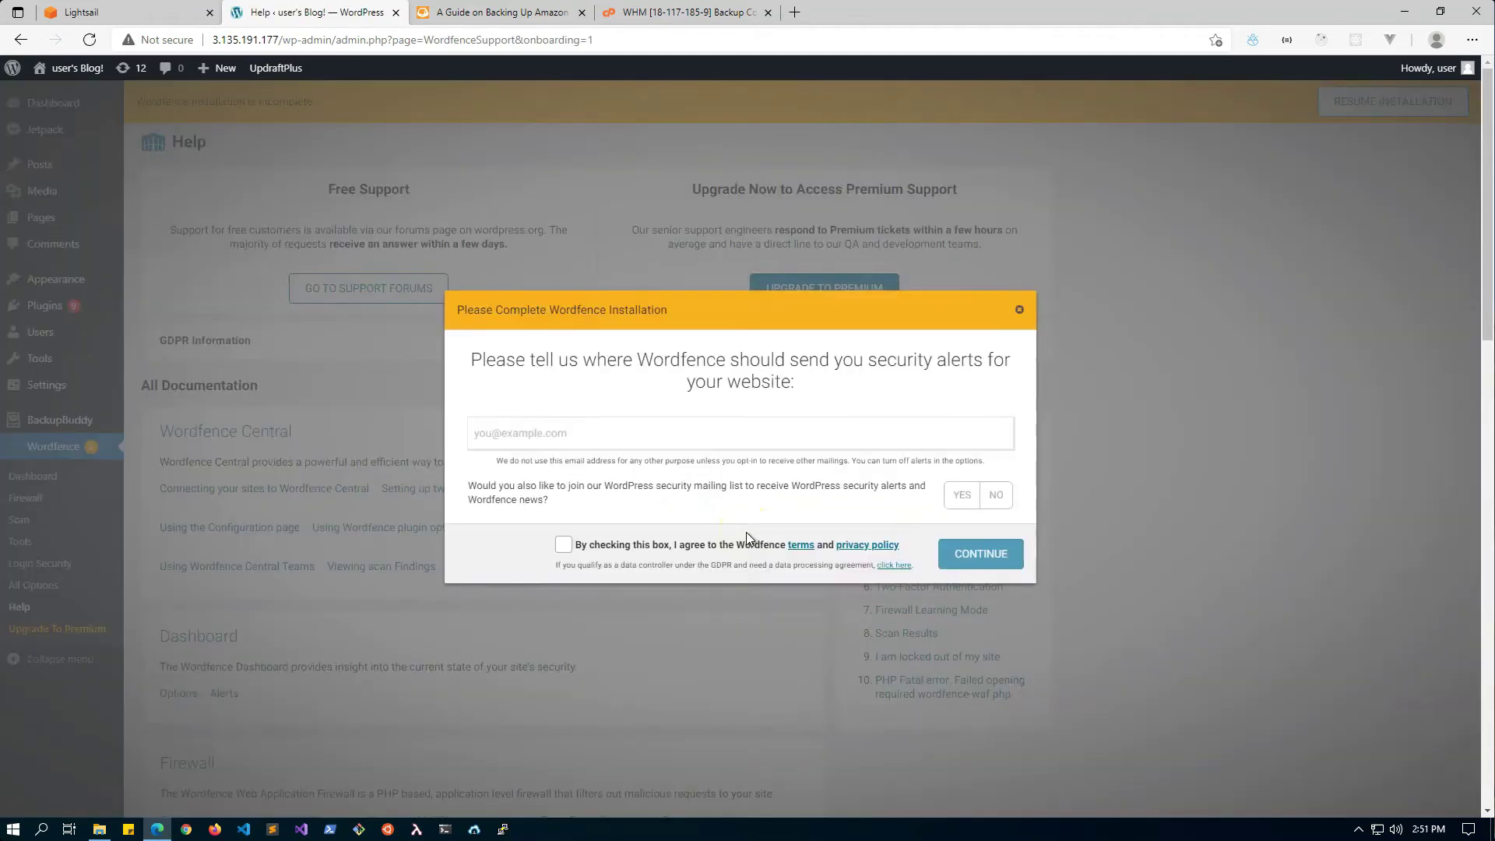
{"action": "left_click", "coordinate": [638, 444]}
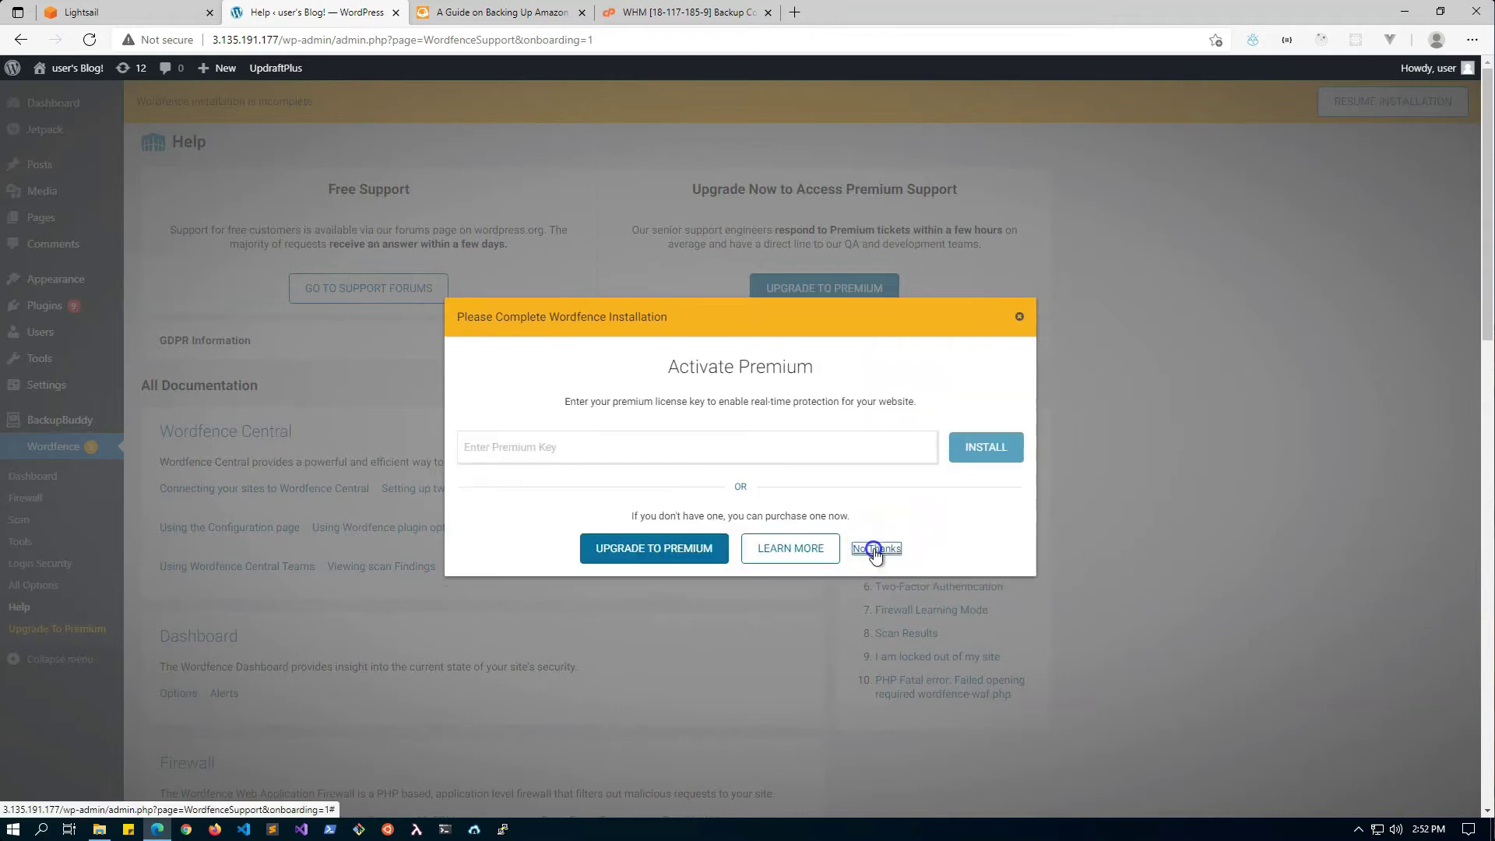
{"action": "left_click", "coordinate": [875, 549]}
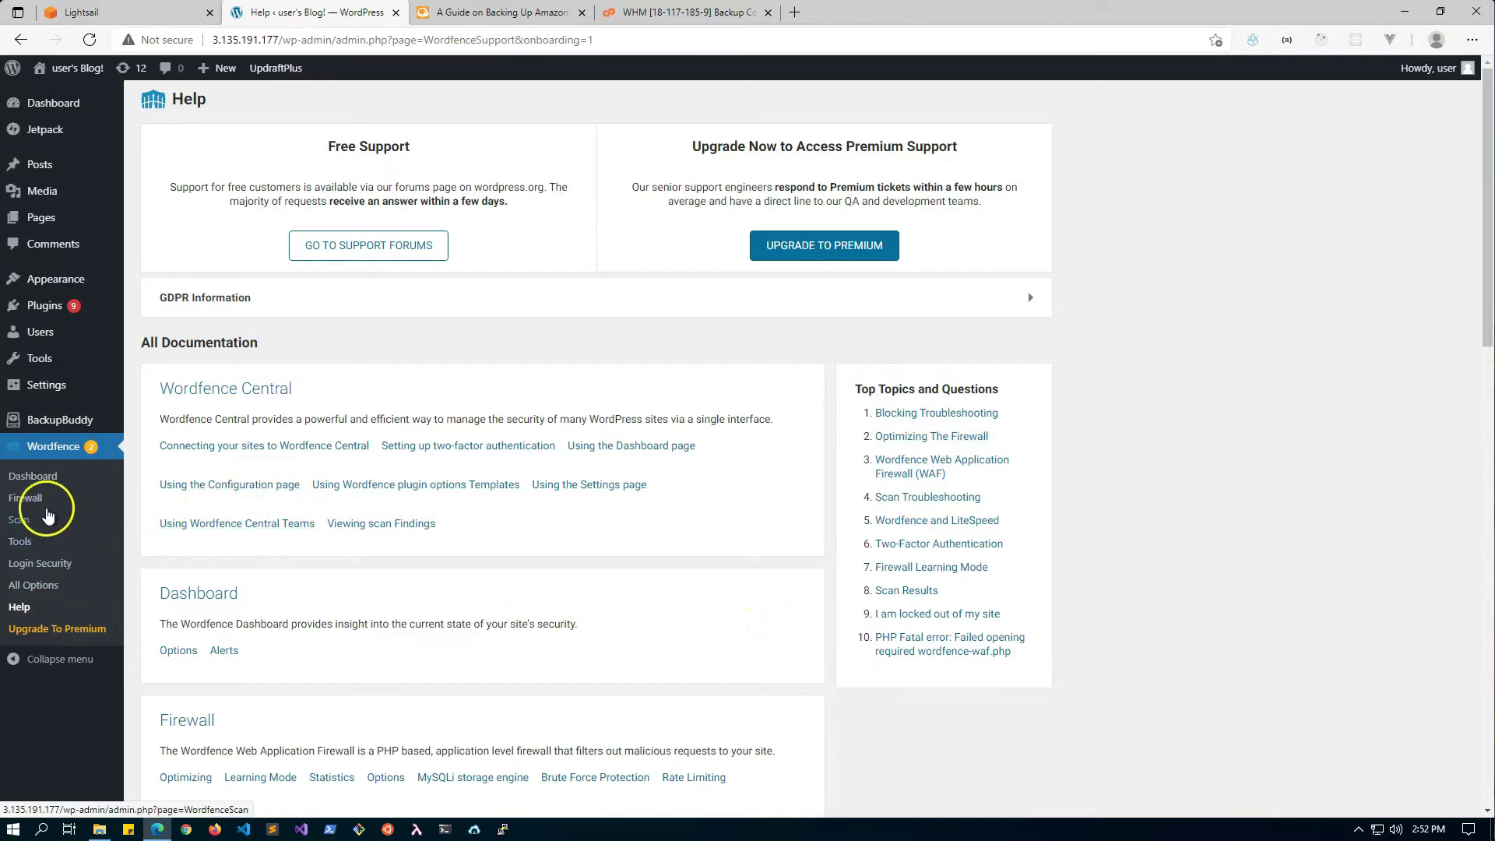
{"action": "left_click", "coordinate": [27, 518]}
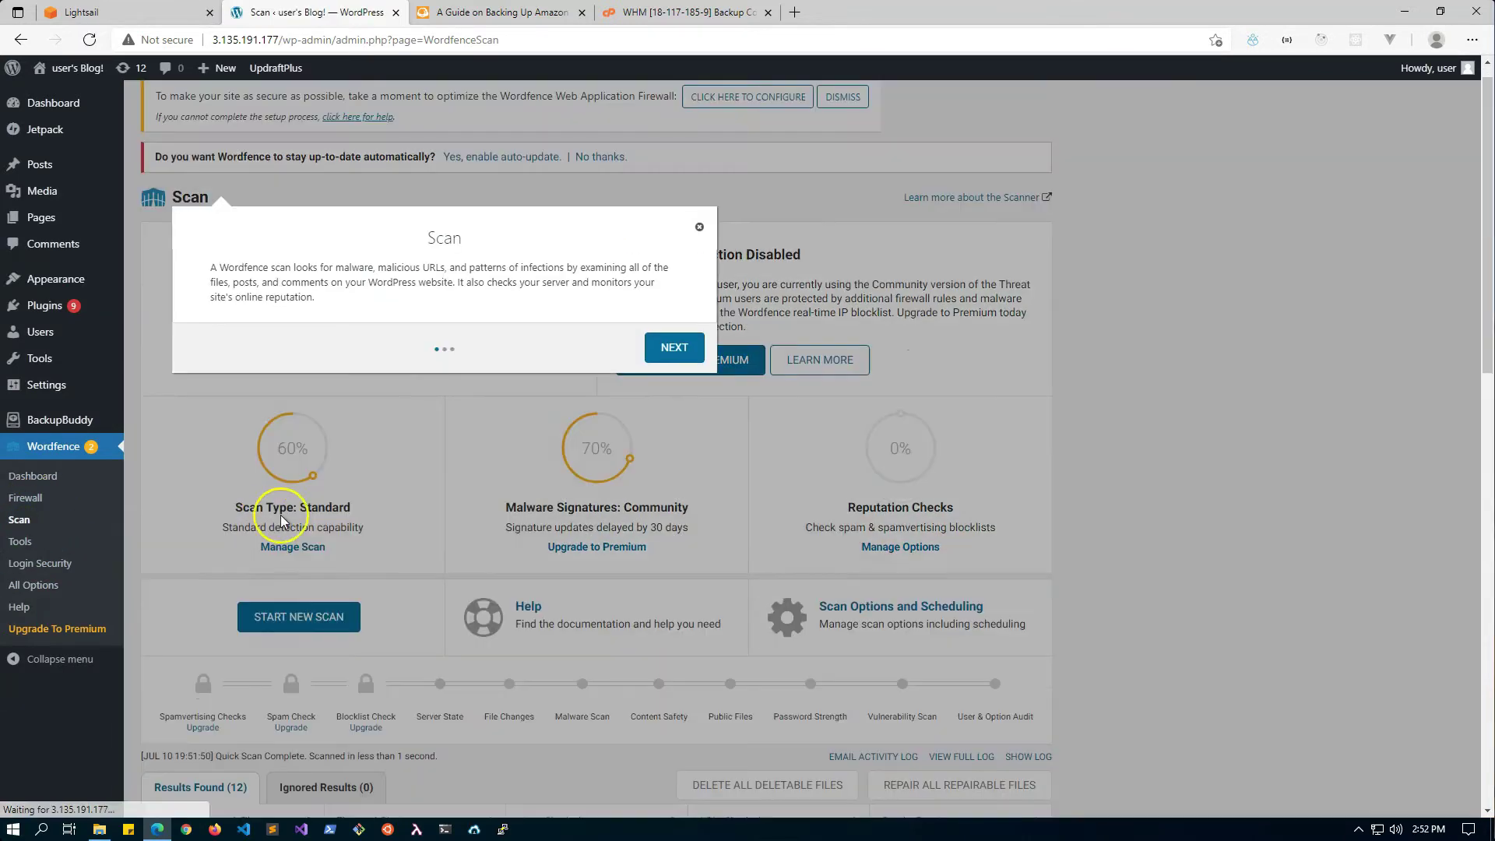
Step: Finish the scan tour and let the first scan check 15109 files, reporting 12 results
{"action": "left_click", "coordinate": [671, 283]}
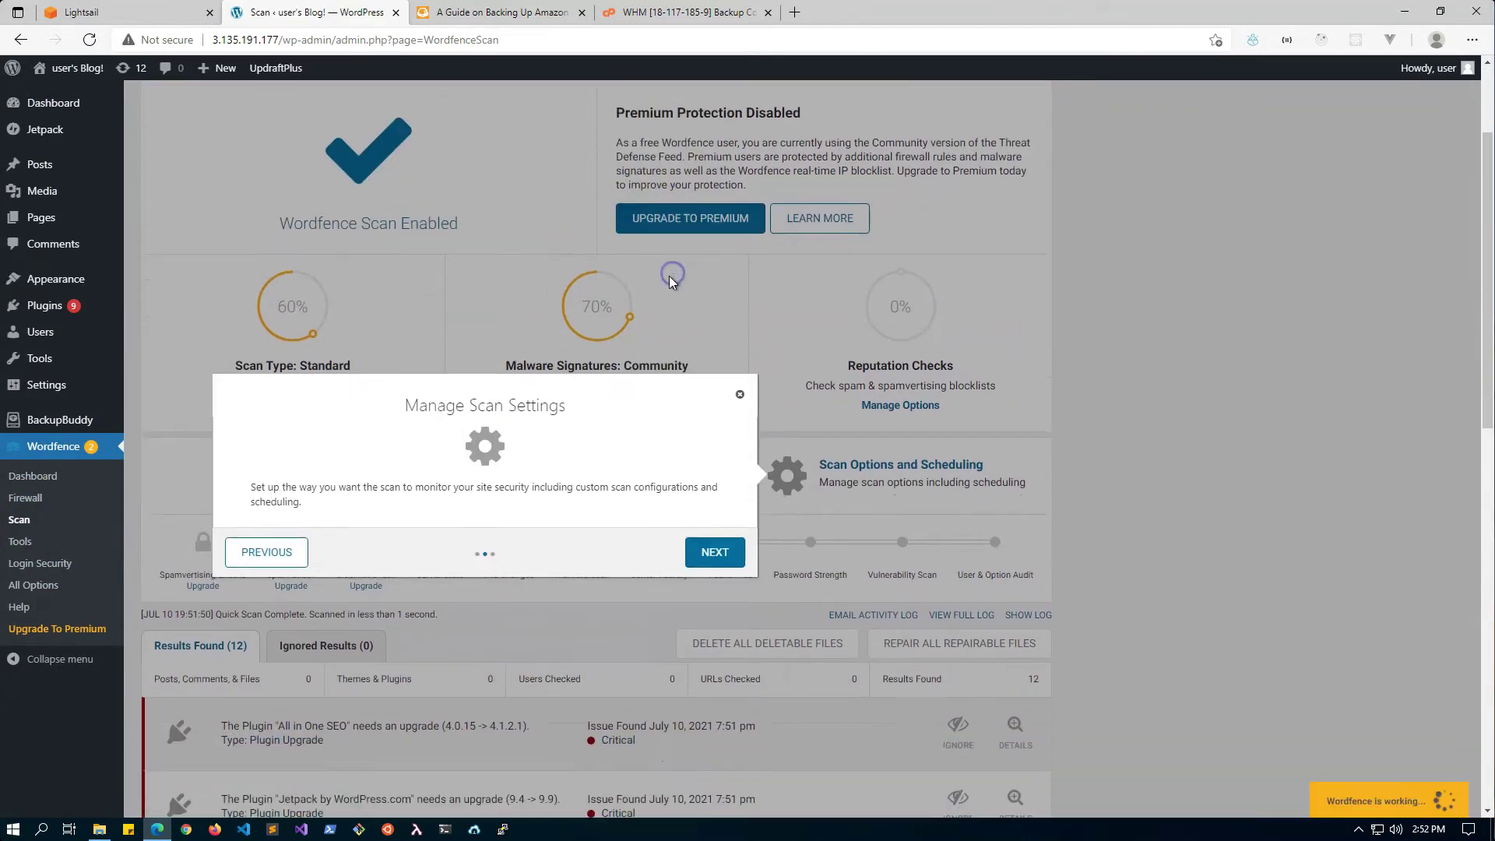
{"action": "left_click", "coordinate": [689, 313]}
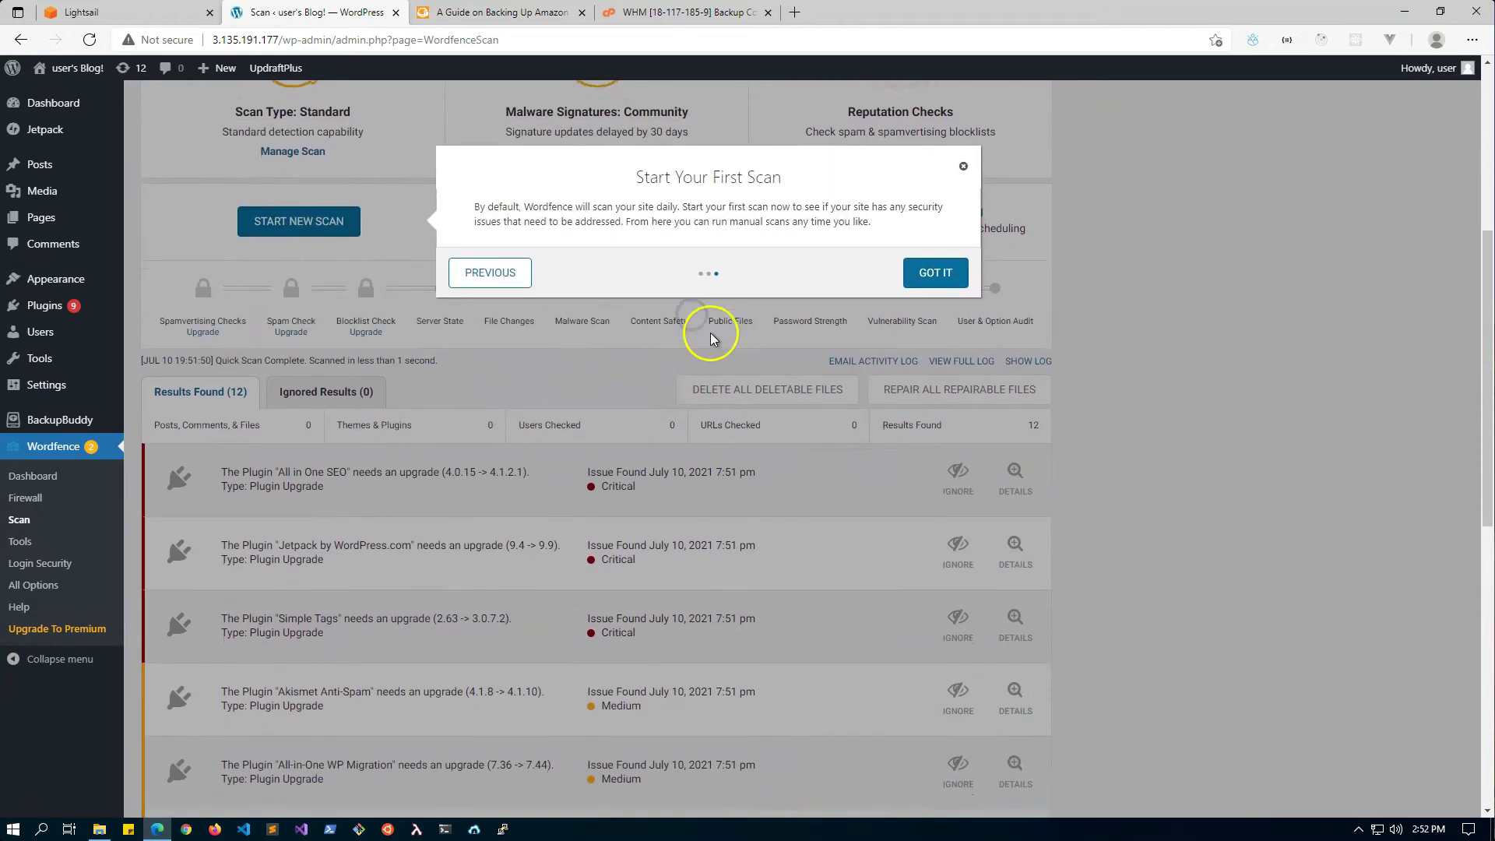
{"action": "left_click", "coordinate": [912, 268]}
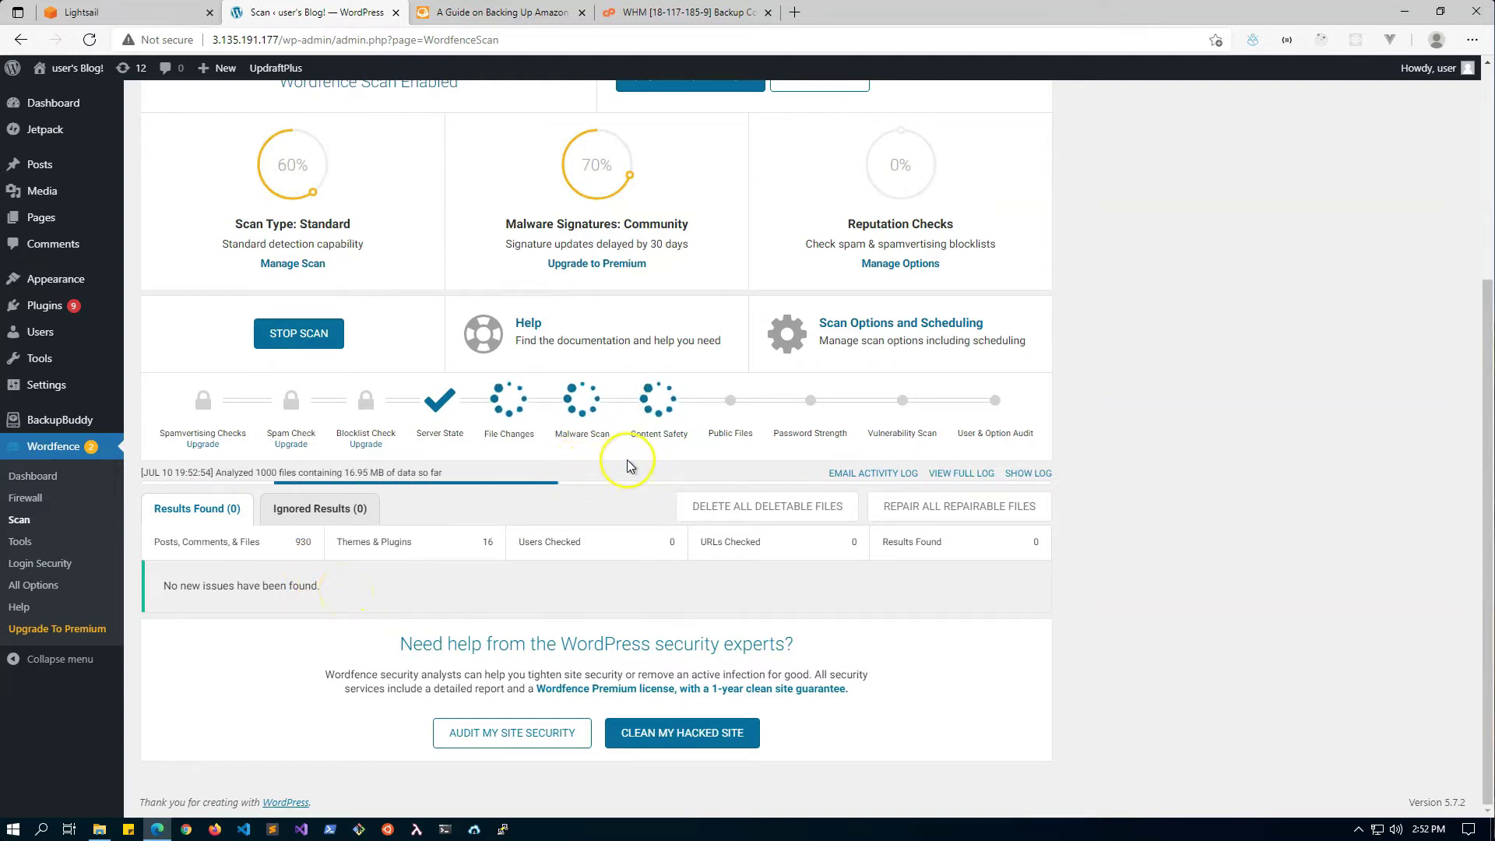
{"action": "scroll", "coordinate": [623, 469], "scroll_direction": "up", "scroll_amount": 3}
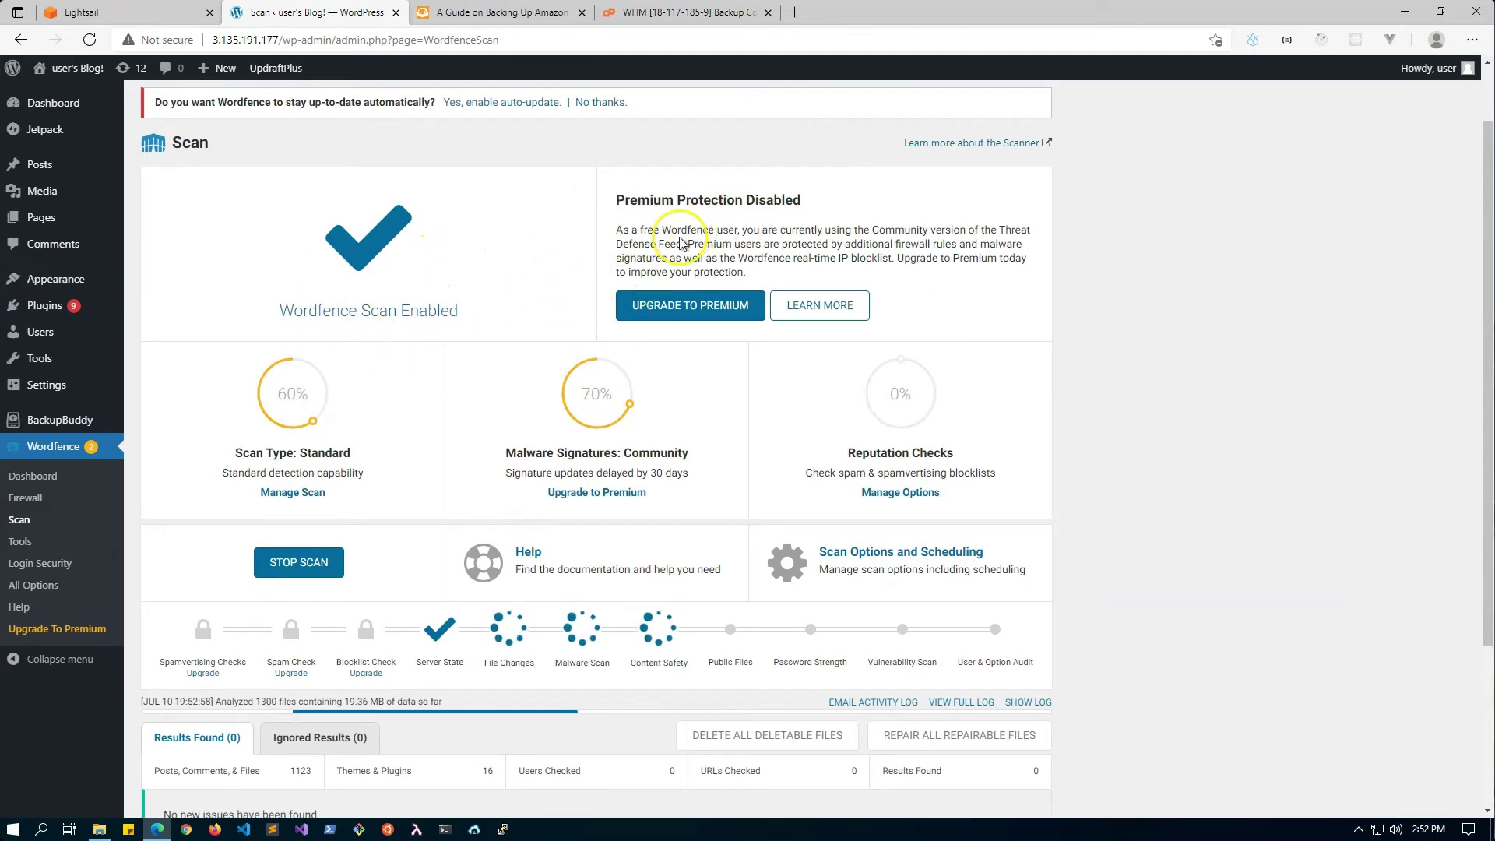
{"action": "mouse_move", "coordinate": [597, 366]}
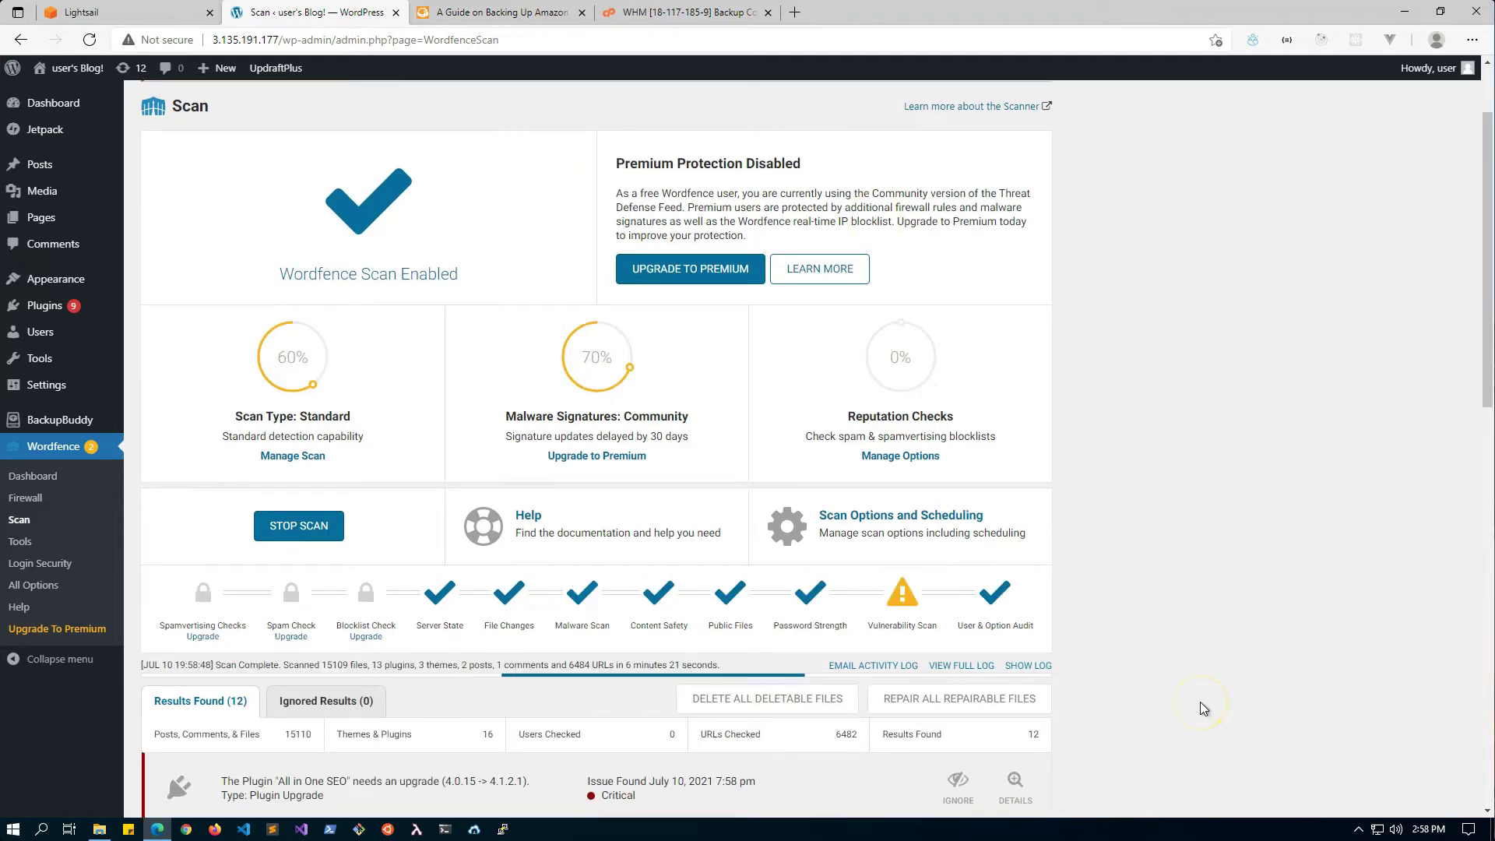
{"action": "scroll", "coordinate": [1200, 705], "scroll_direction": "down", "scroll_amount": 3}
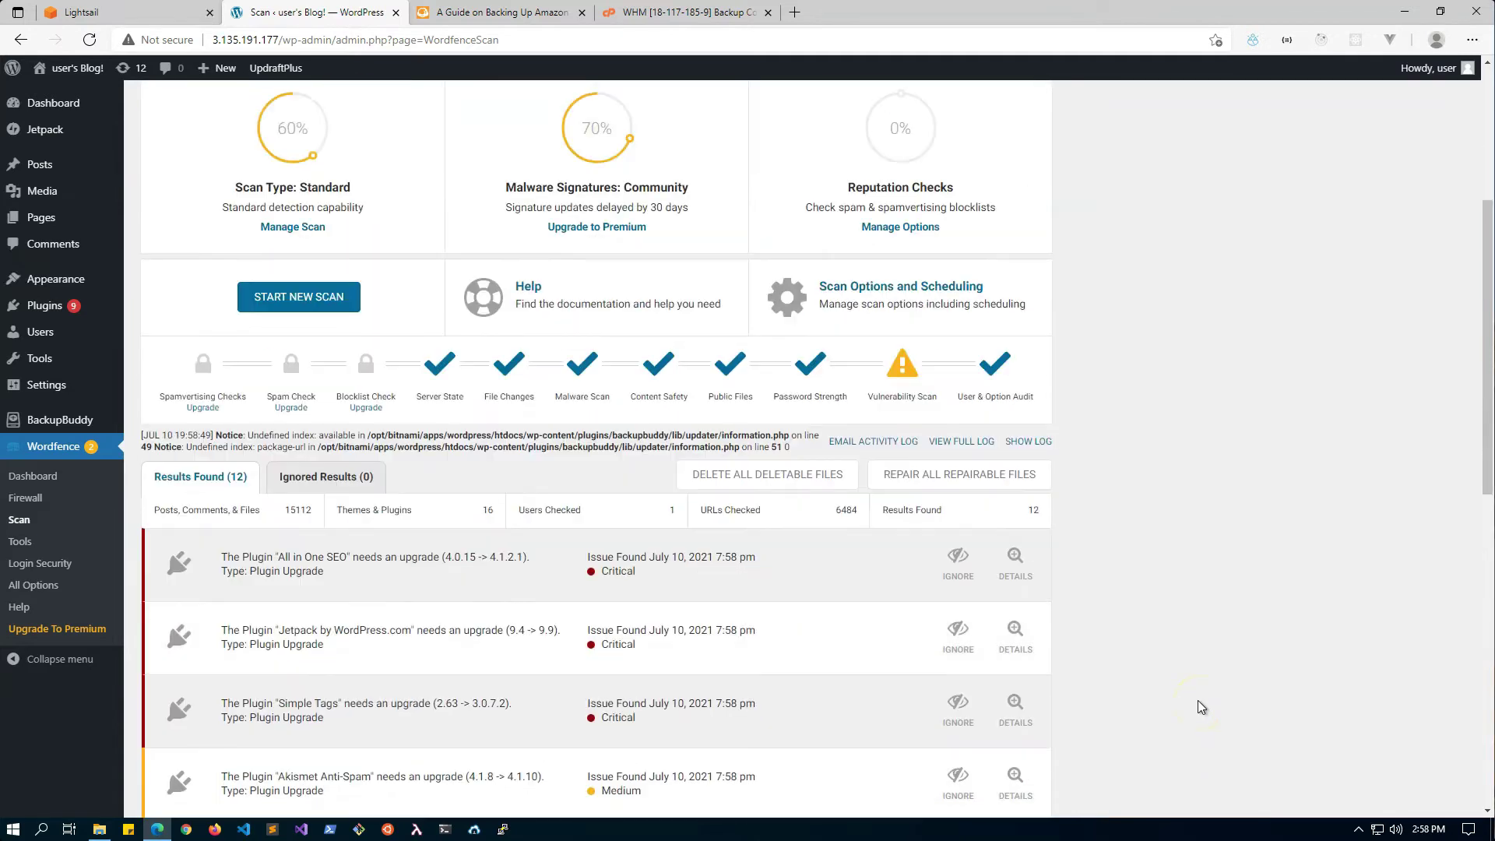
{"action": "scroll", "coordinate": [1198, 699], "scroll_direction": "down", "scroll_amount": 2}
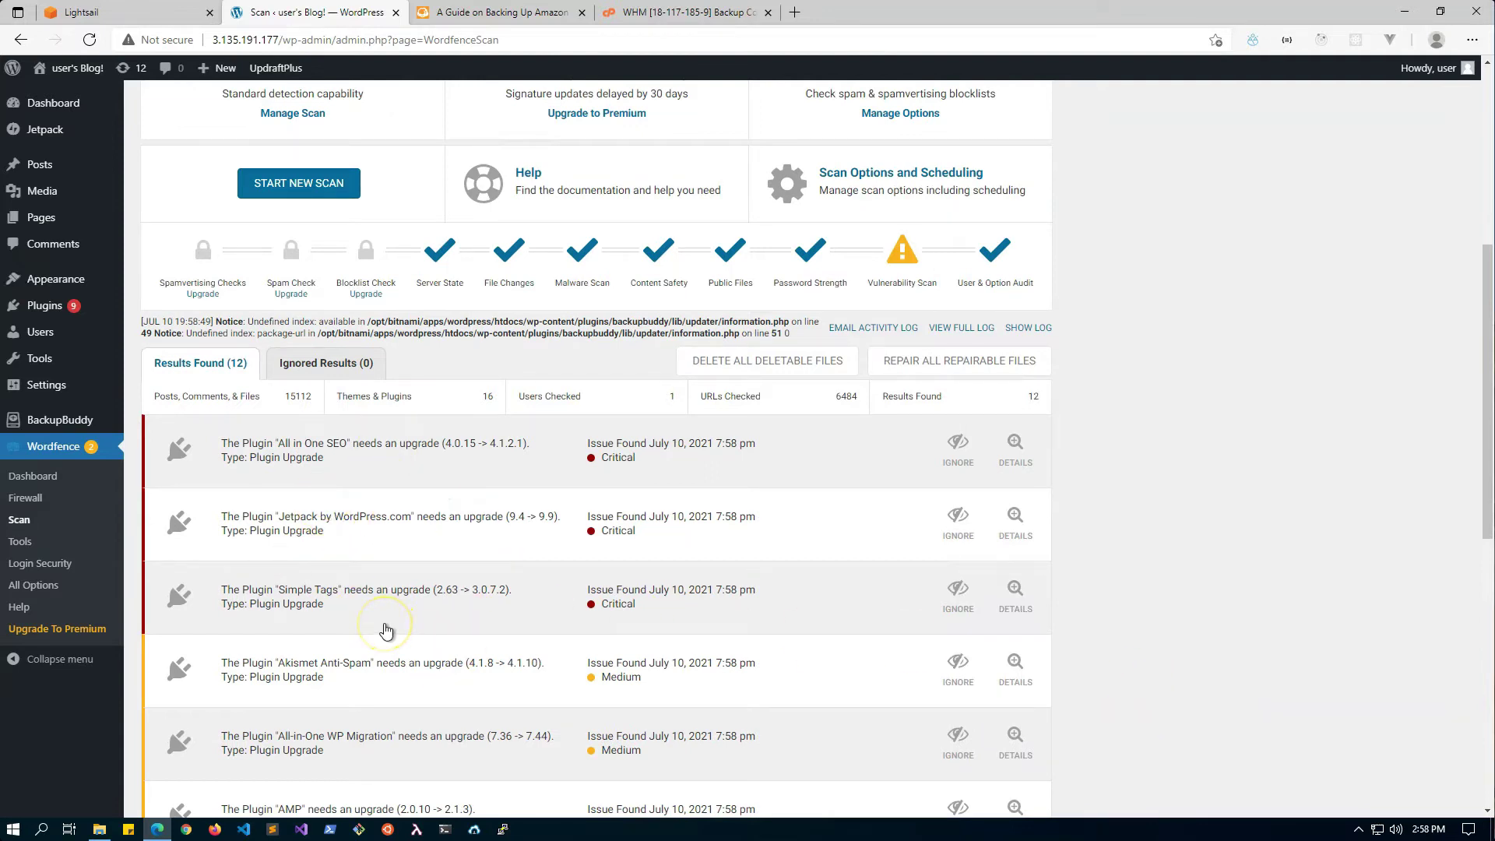
{"action": "scroll", "coordinate": [385, 629], "scroll_direction": "down", "scroll_amount": 3}
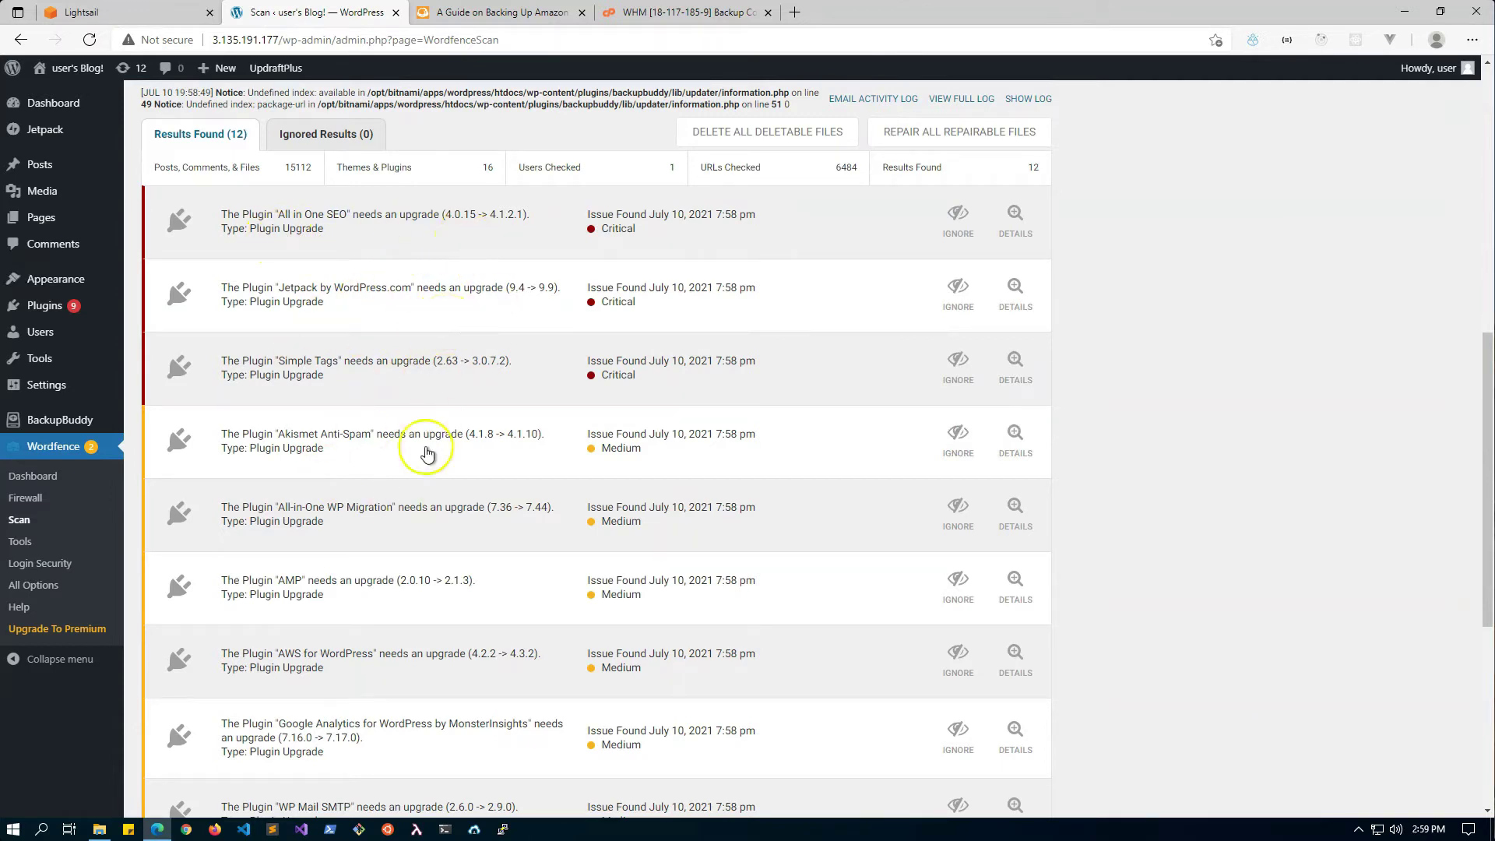
{"action": "scroll", "coordinate": [391, 630], "scroll_direction": "down", "scroll_amount": 6}
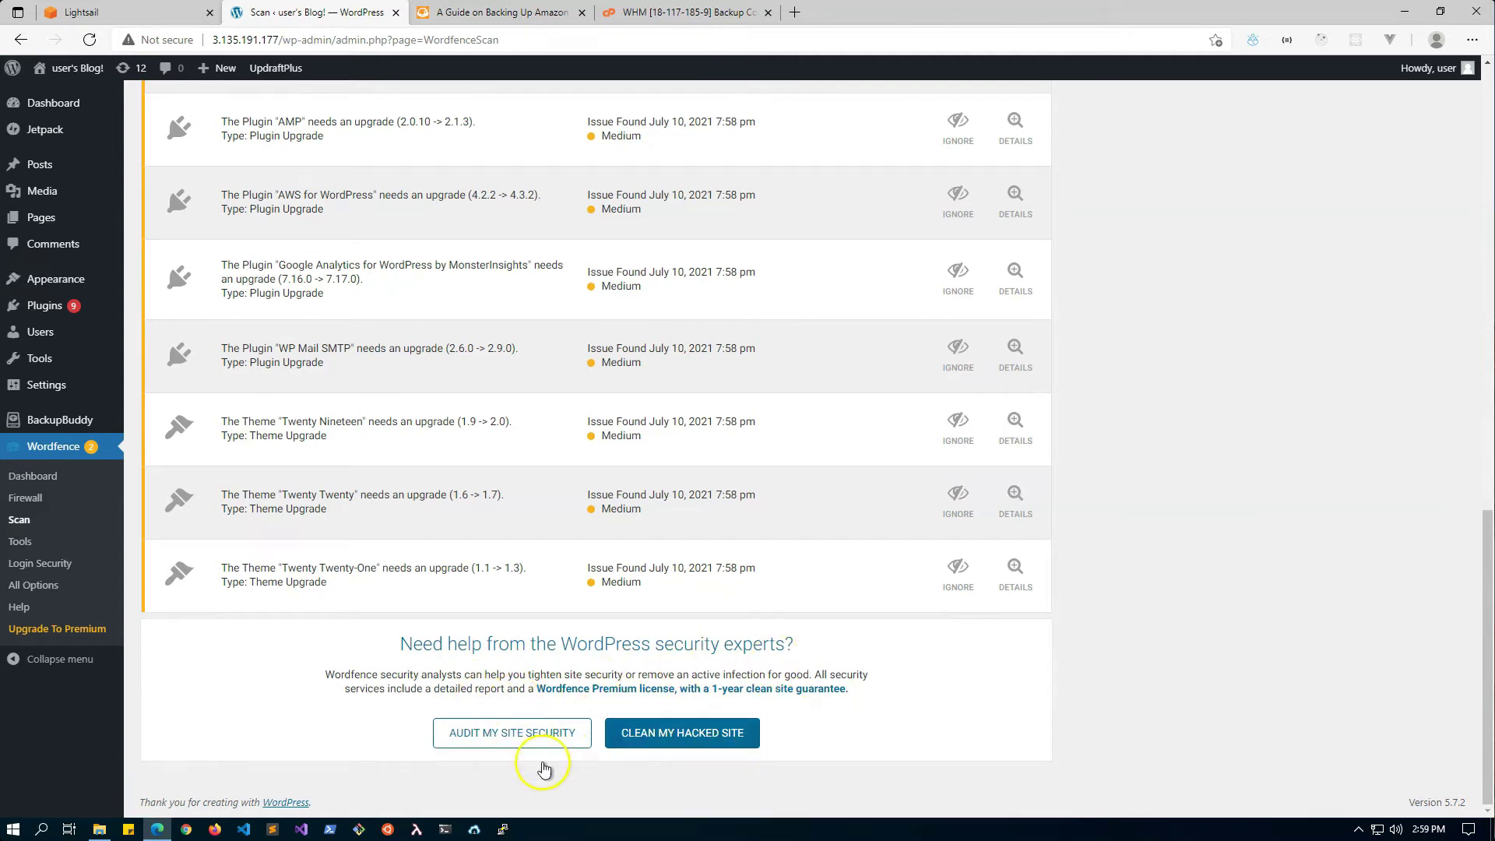
{"action": "scroll", "coordinate": [620, 715], "scroll_direction": "up", "scroll_amount": 15}
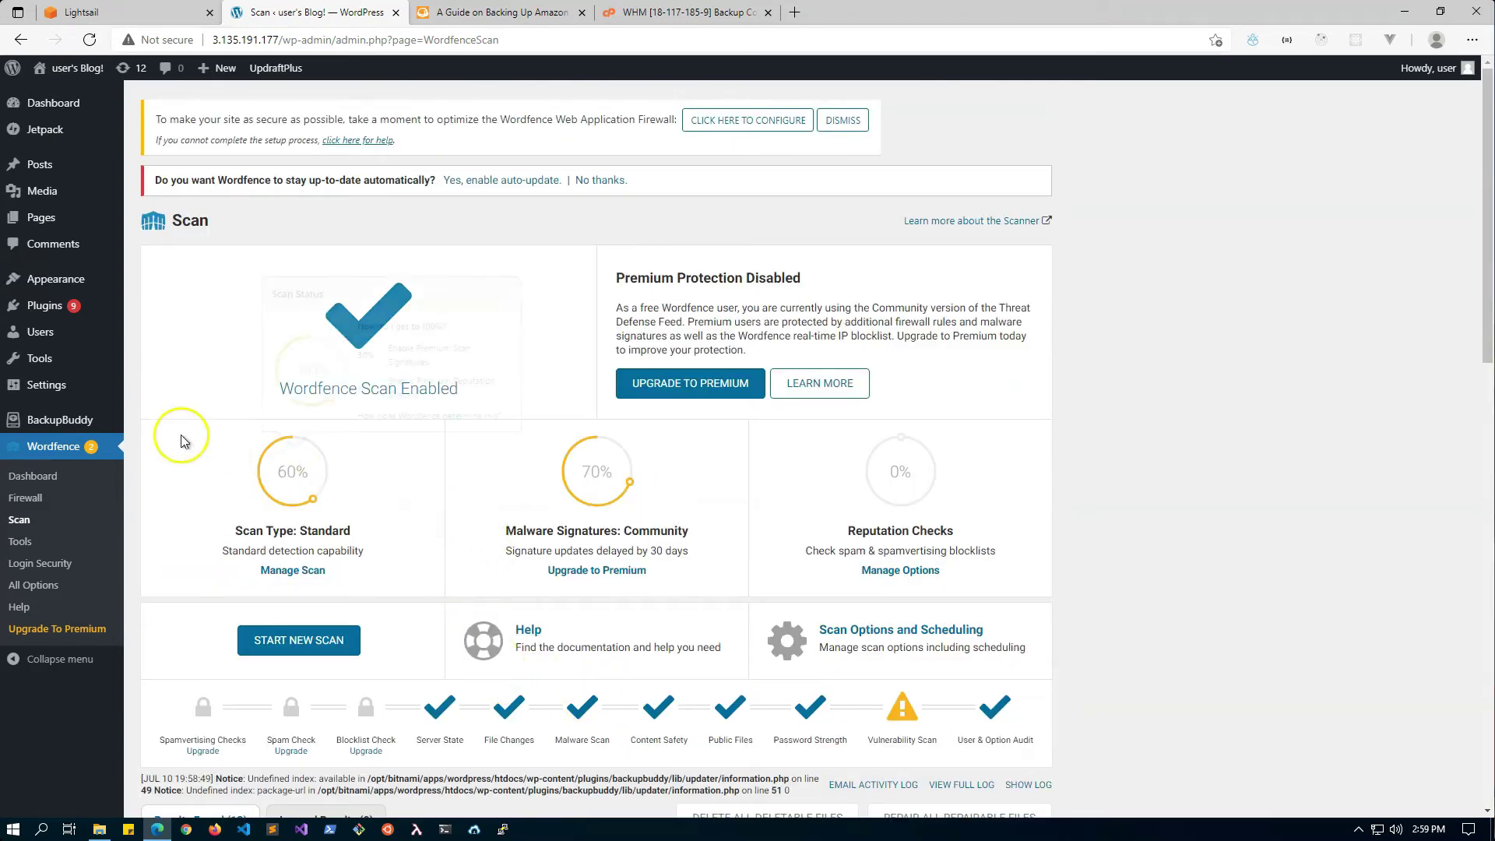
Step: Install and activate Sucuri Security, dismiss the UpdraftPlus popup, and open its dashboard
{"action": "mouse_move", "coordinate": [46, 310]}
{"action": "left_click", "coordinate": [165, 328]}
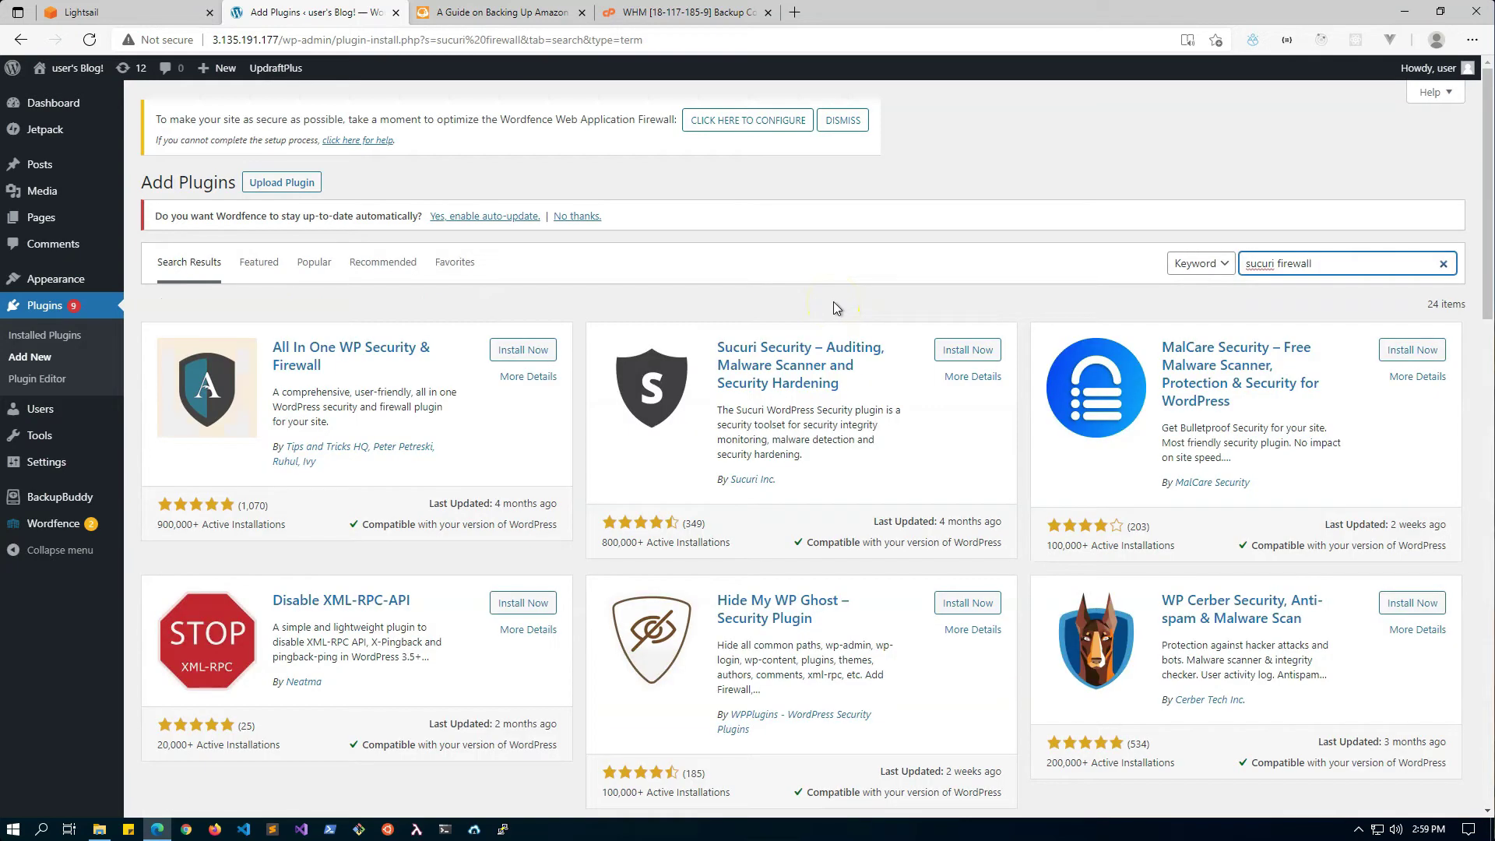
{"action": "left_click", "coordinate": [968, 349]}
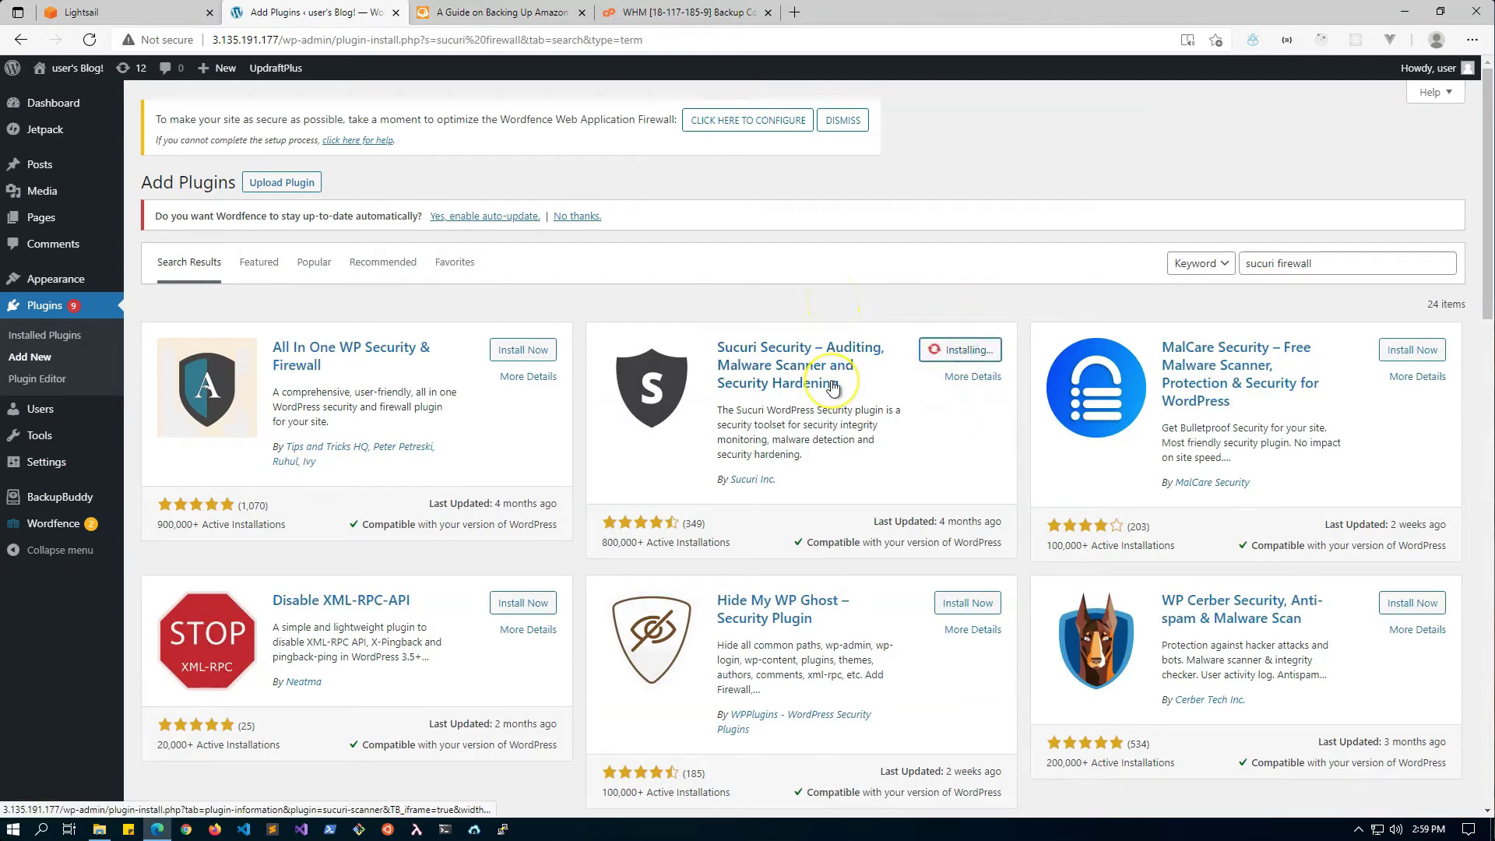
{"action": "left_click", "coordinate": [968, 350]}
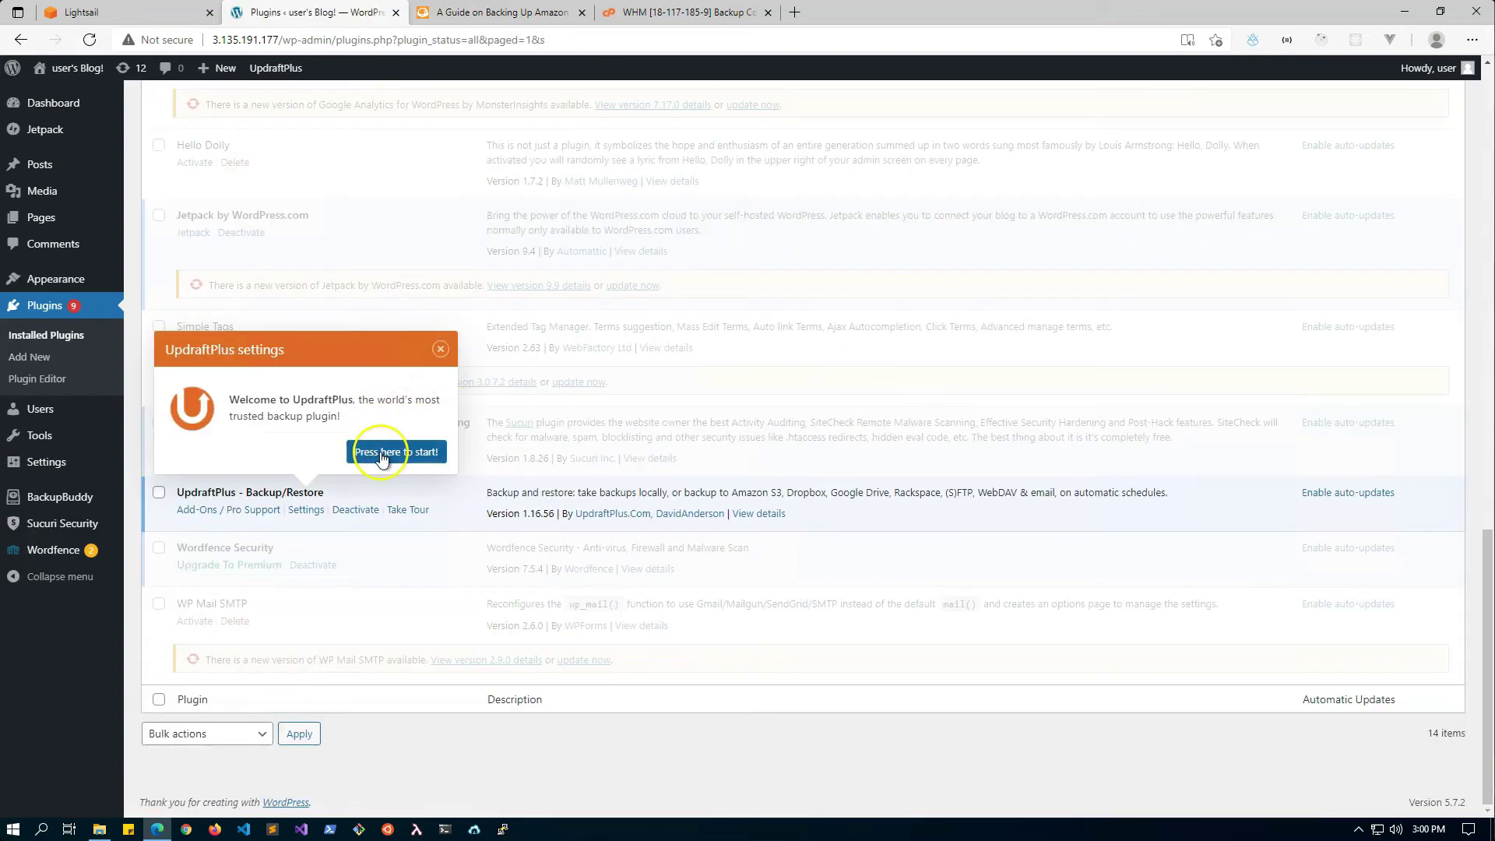
{"action": "left_click", "coordinate": [440, 348]}
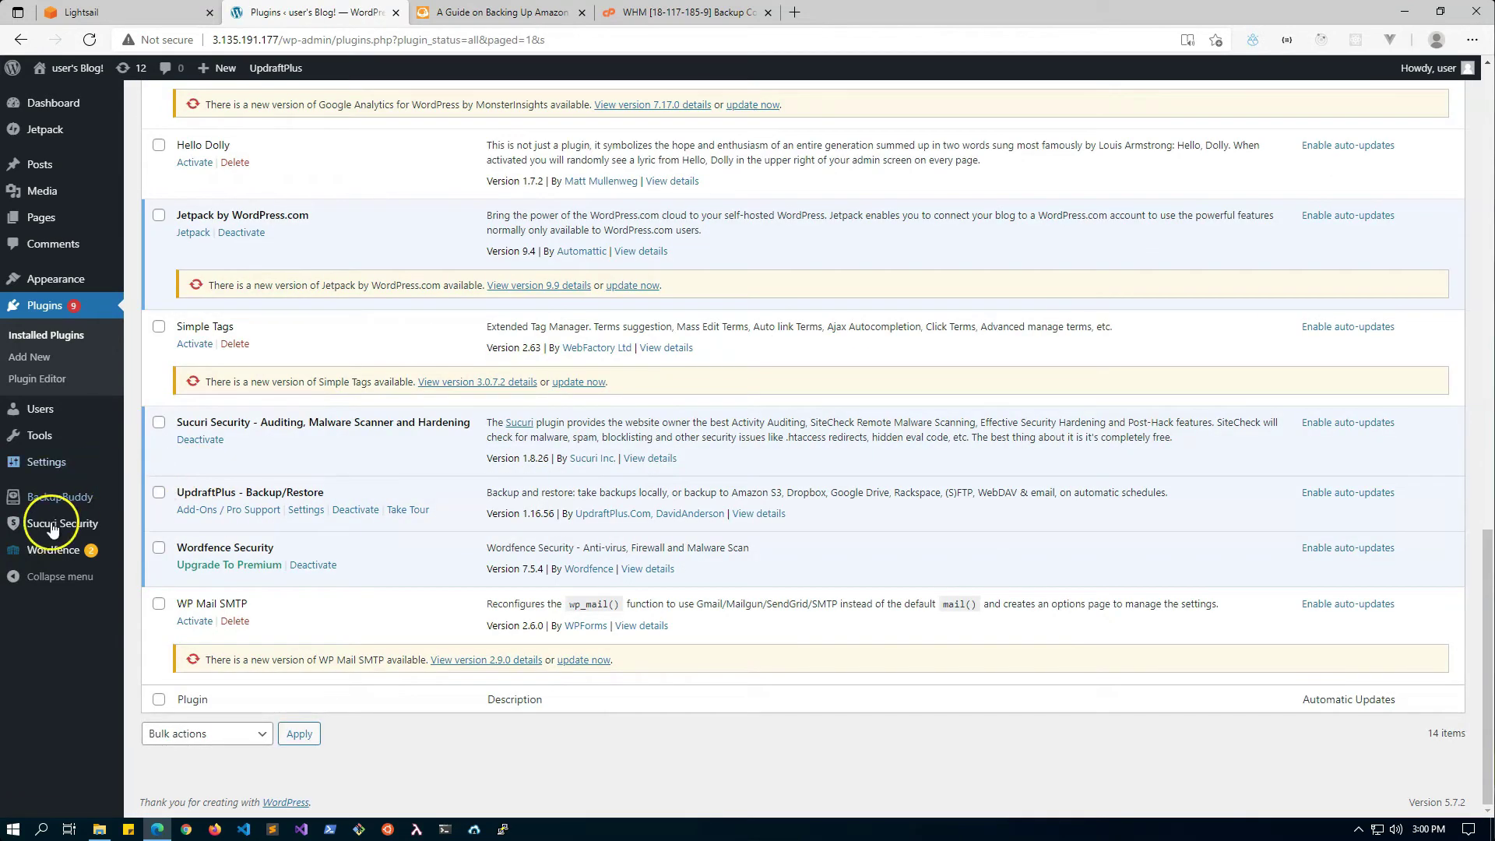
{"action": "left_click", "coordinate": [49, 524]}
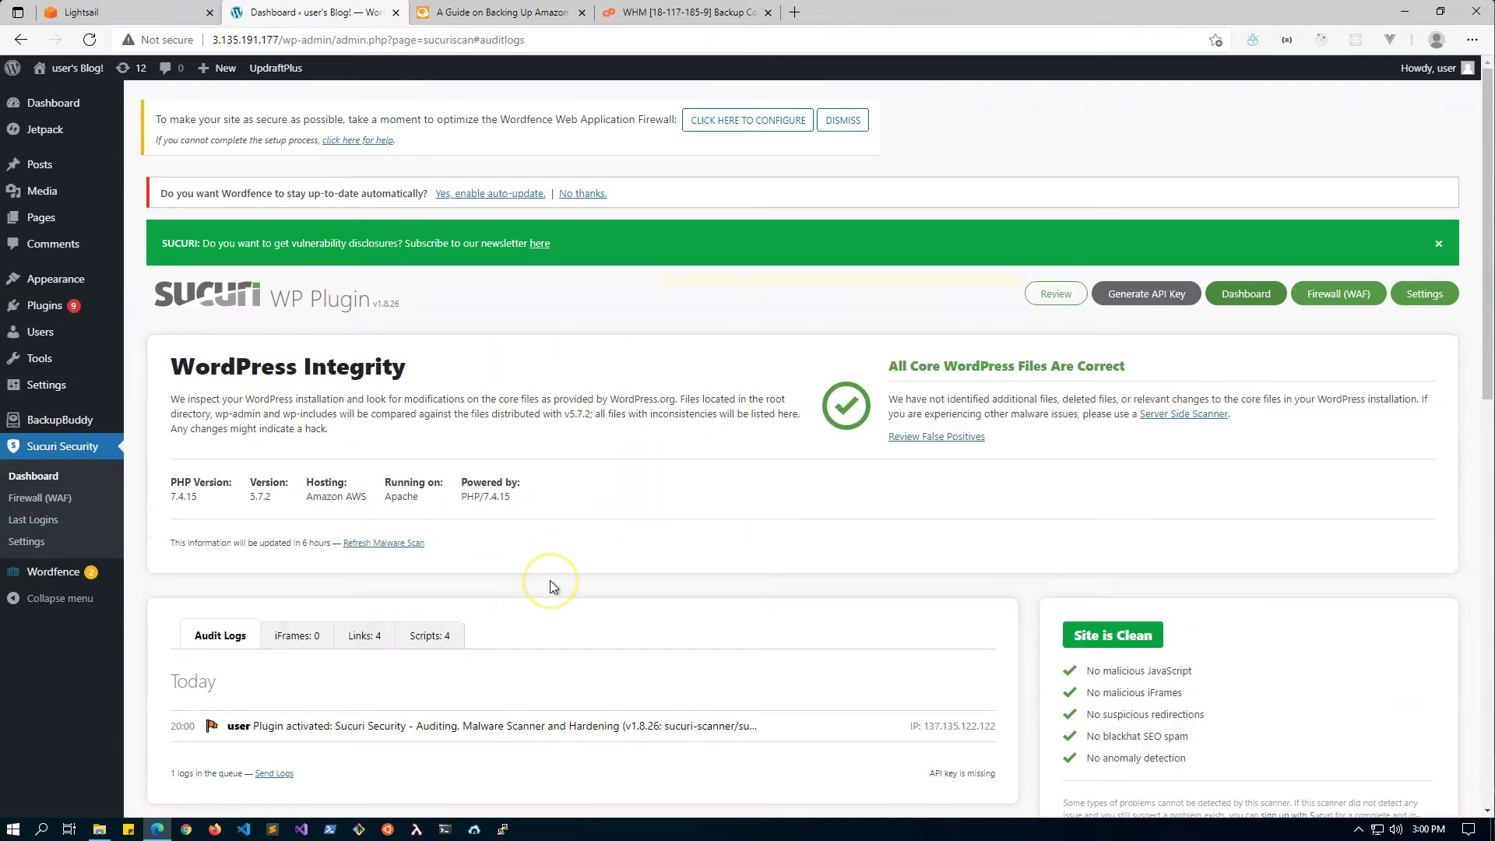
Step: Open Sucuri's Settings and review the General Settings, where the API key is not set
{"action": "scroll", "coordinate": [550, 584], "scroll_direction": "down", "scroll_amount": 3}
{"action": "scroll", "coordinate": [550, 587], "scroll_direction": "down", "scroll_amount": 2}
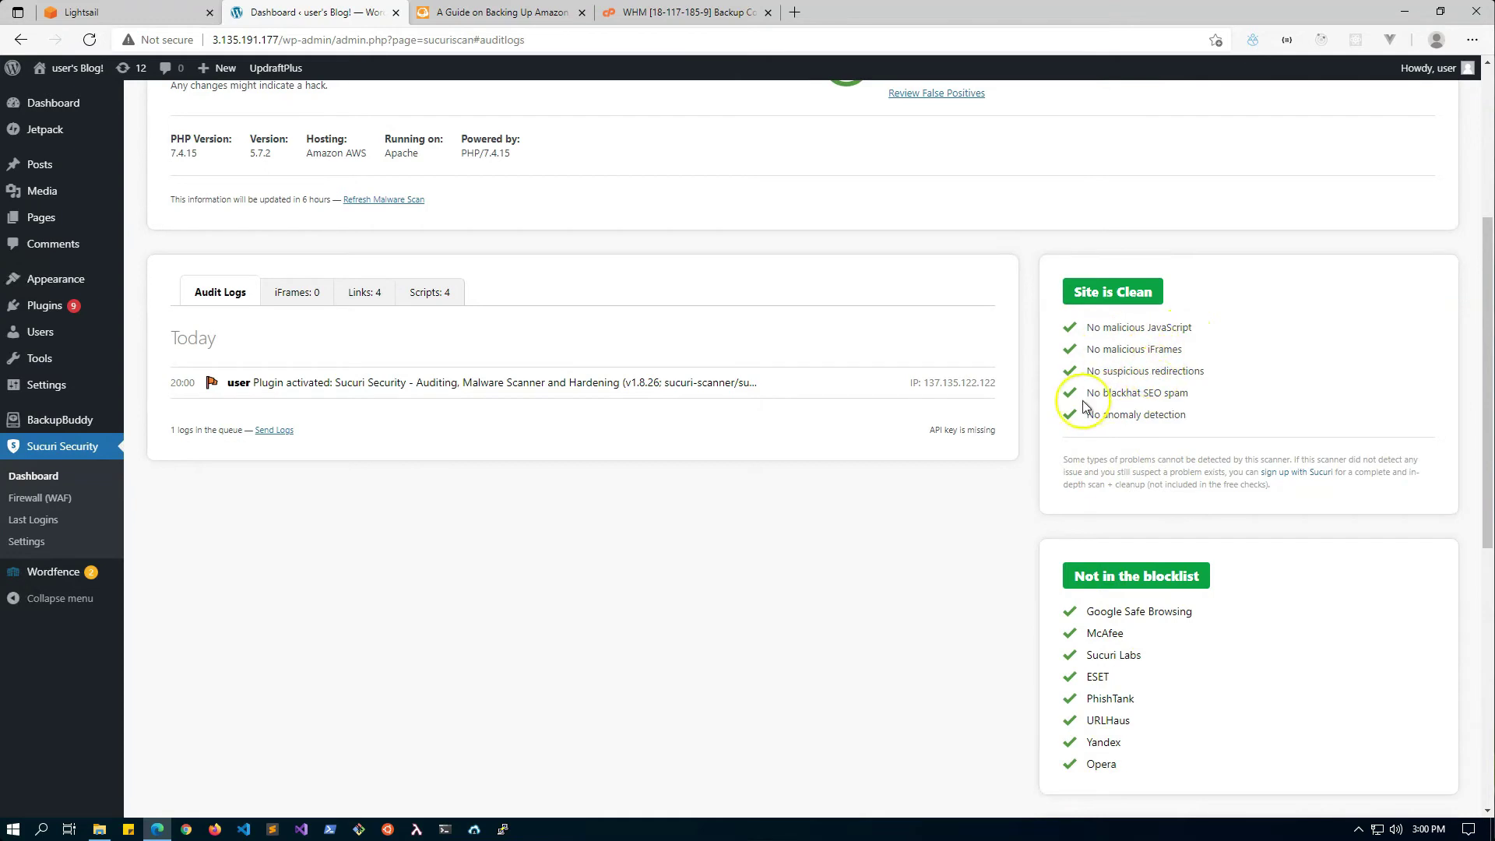
{"action": "scroll", "coordinate": [522, 565], "scroll_direction": "up", "scroll_amount": 5}
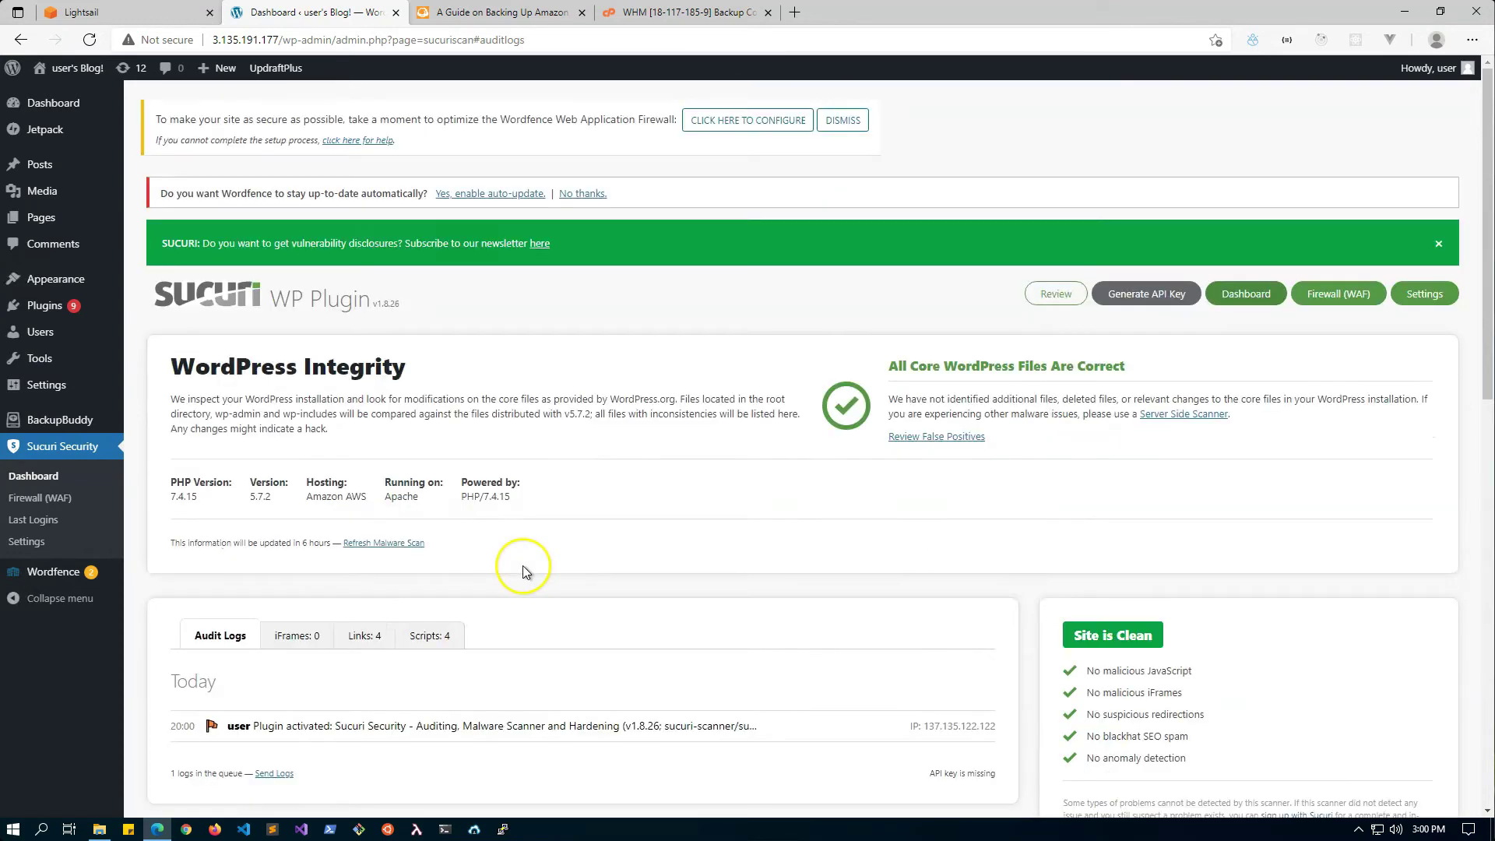
{"action": "left_click", "coordinate": [1425, 293]}
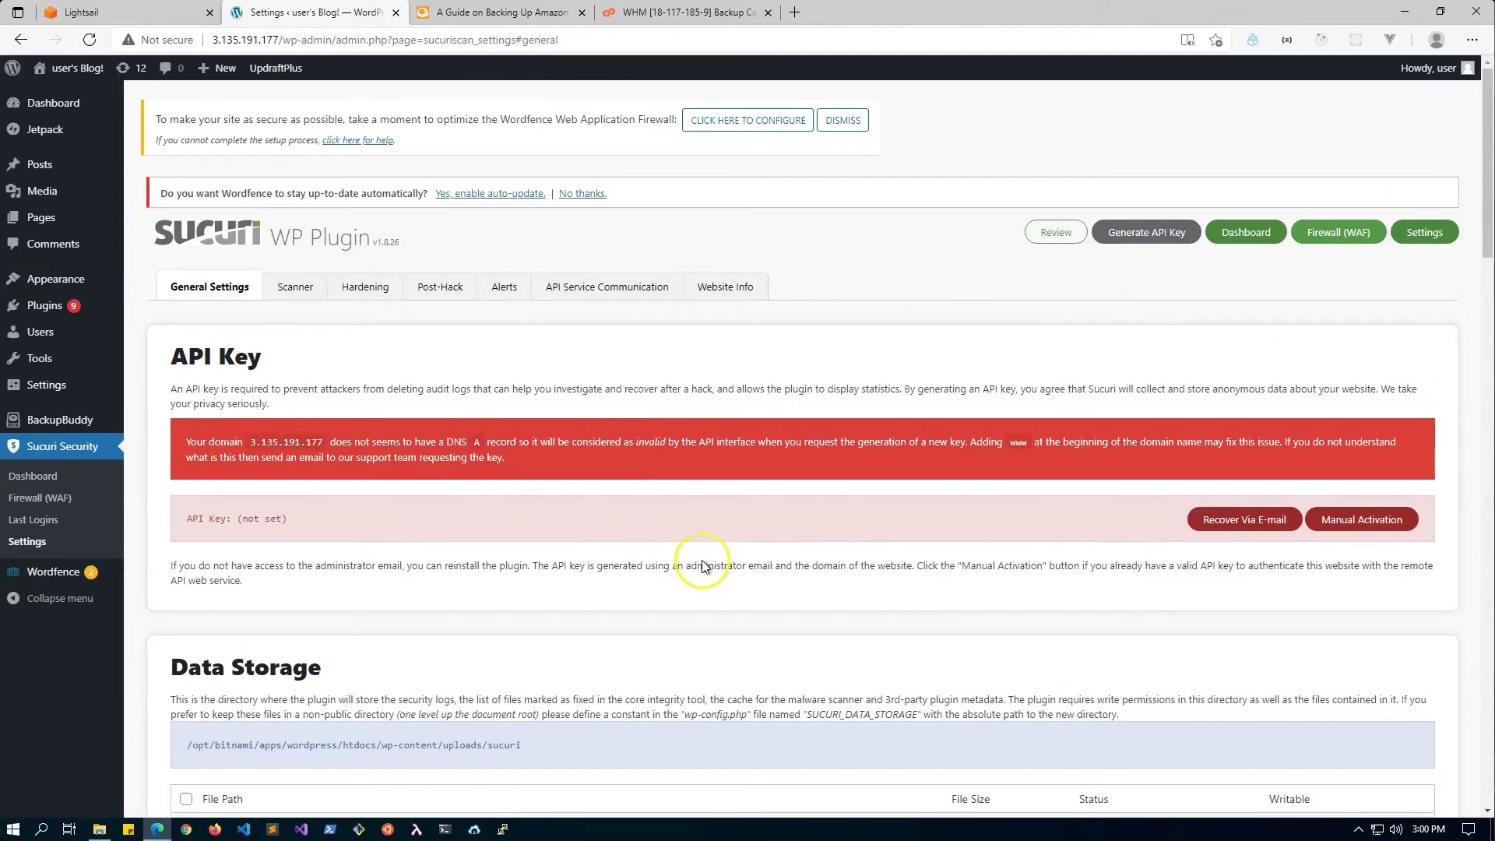
{"action": "scroll", "coordinate": [769, 593], "scroll_direction": "down", "scroll_amount": 2}
{"action": "scroll", "coordinate": [768, 594], "scroll_direction": "down", "scroll_amount": 4}
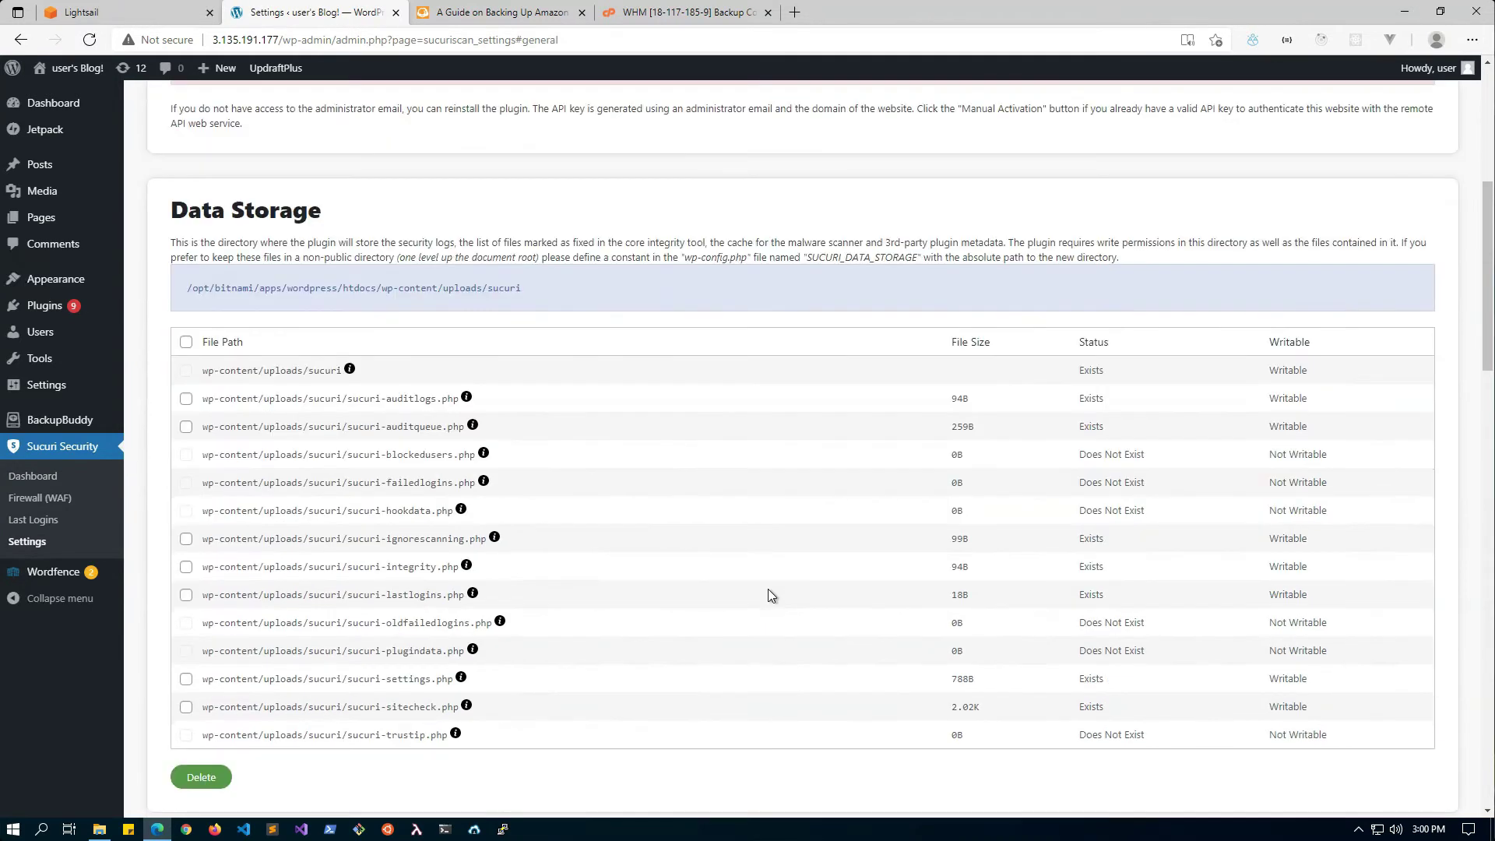
{"action": "scroll", "coordinate": [770, 595], "scroll_direction": "down", "scroll_amount": 5}
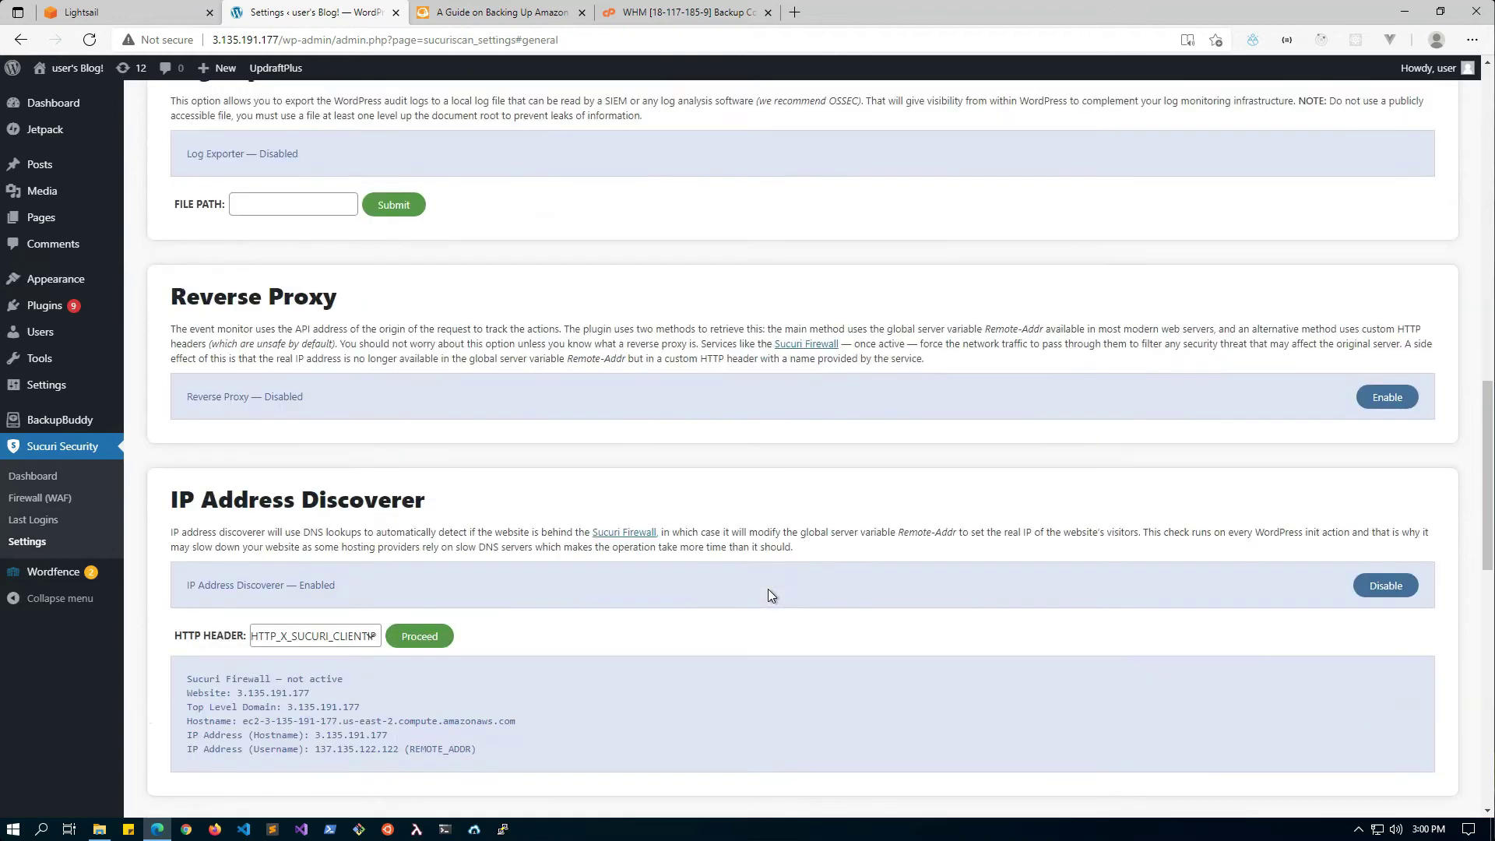
{"action": "scroll", "coordinate": [769, 589], "scroll_direction": "down", "scroll_amount": 10}
{"action": "scroll", "coordinate": [769, 589], "scroll_direction": "up", "scroll_amount": 2}
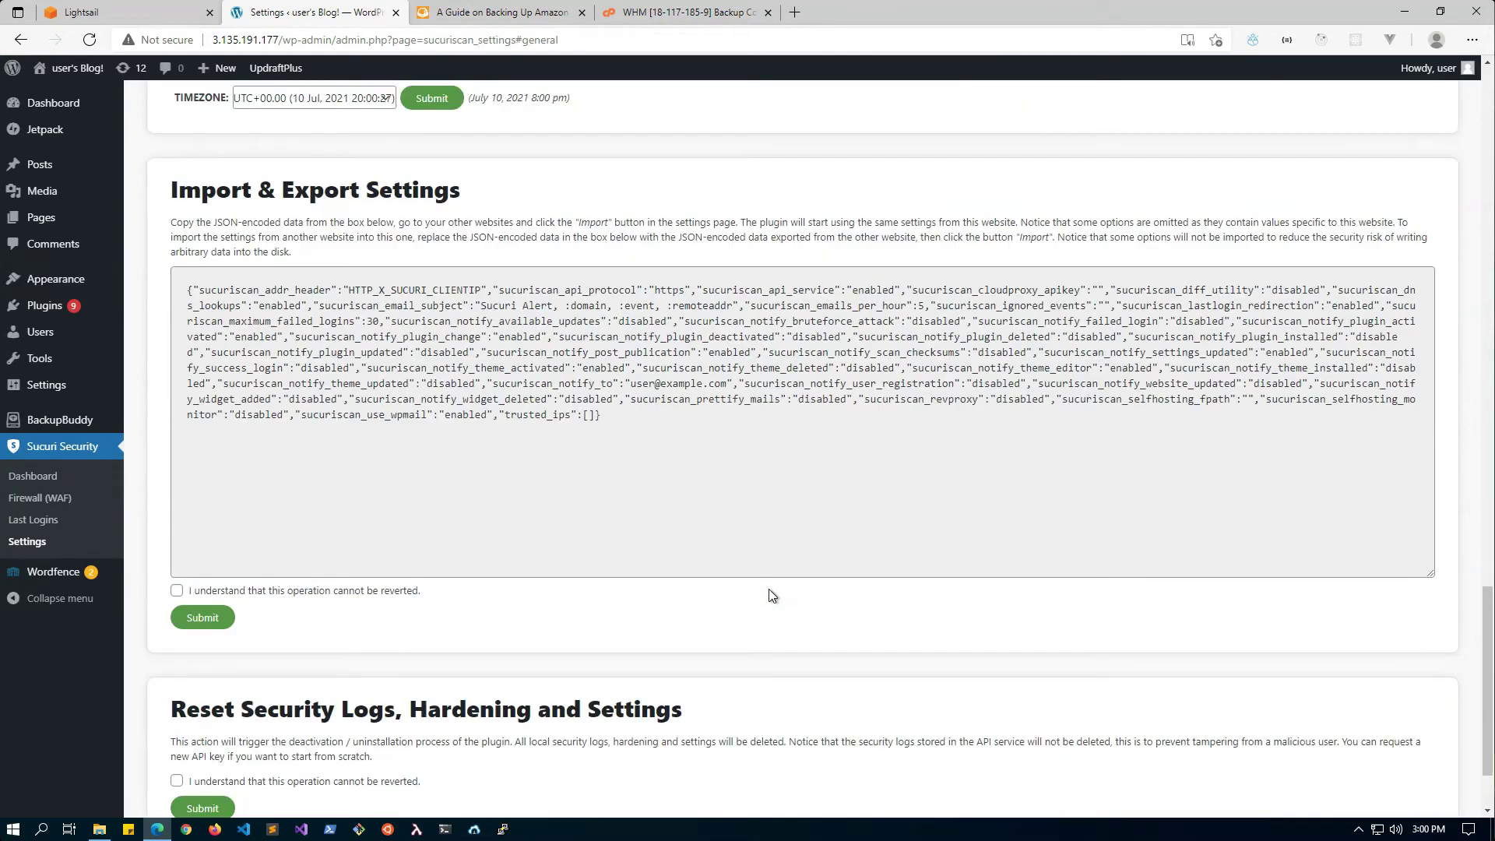
{"action": "scroll", "coordinate": [769, 589], "scroll_direction": "up", "scroll_amount": 20}
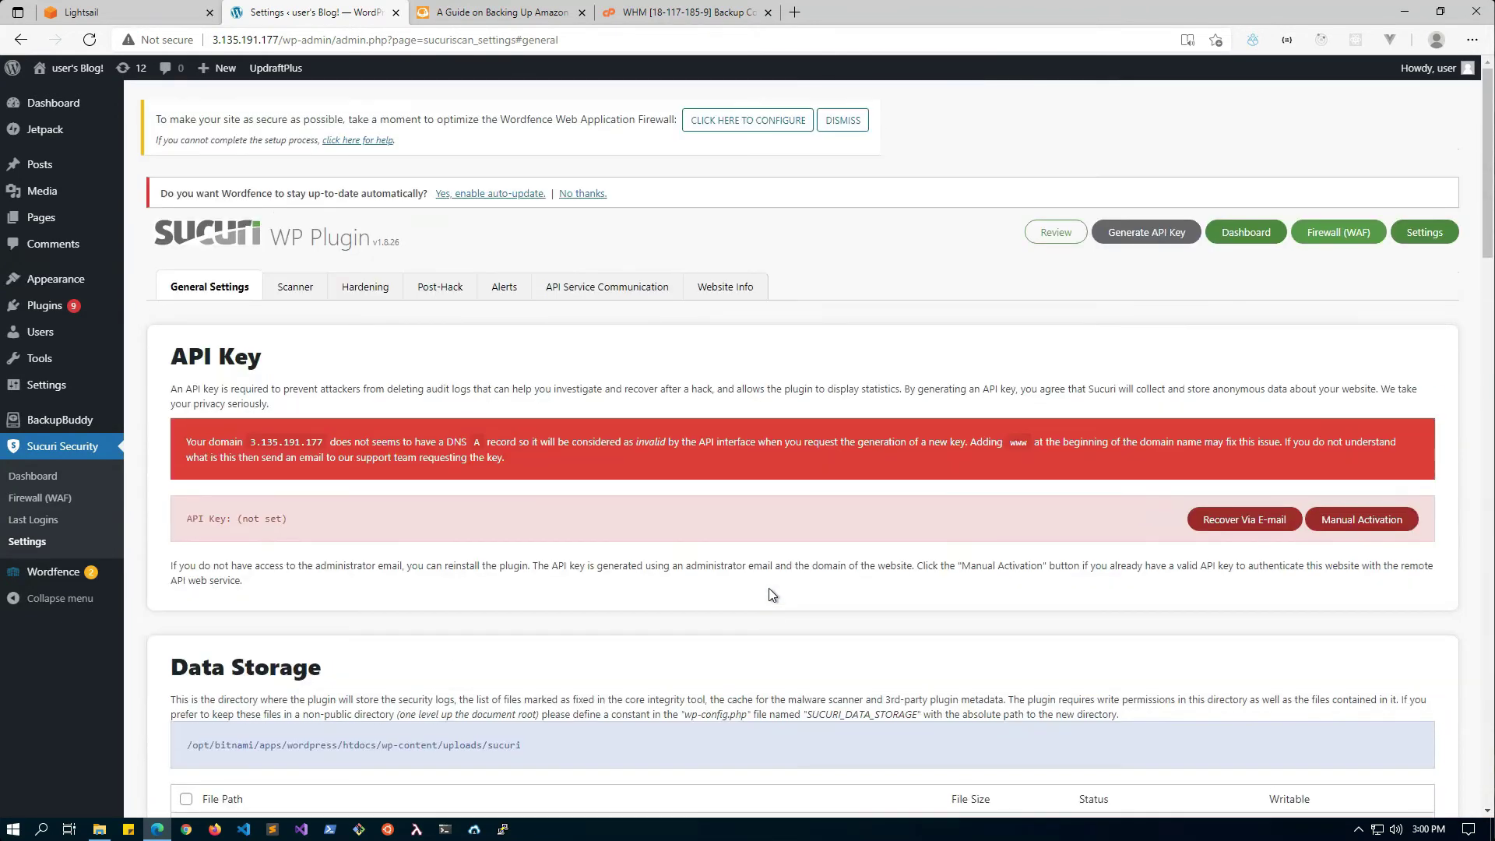
Step: On Sucuri's Hardening tab, block PHP in uploads, WP-CONTENT and WP-INCLUDES, and prevent information leakage
{"action": "left_click", "coordinate": [349, 290]}
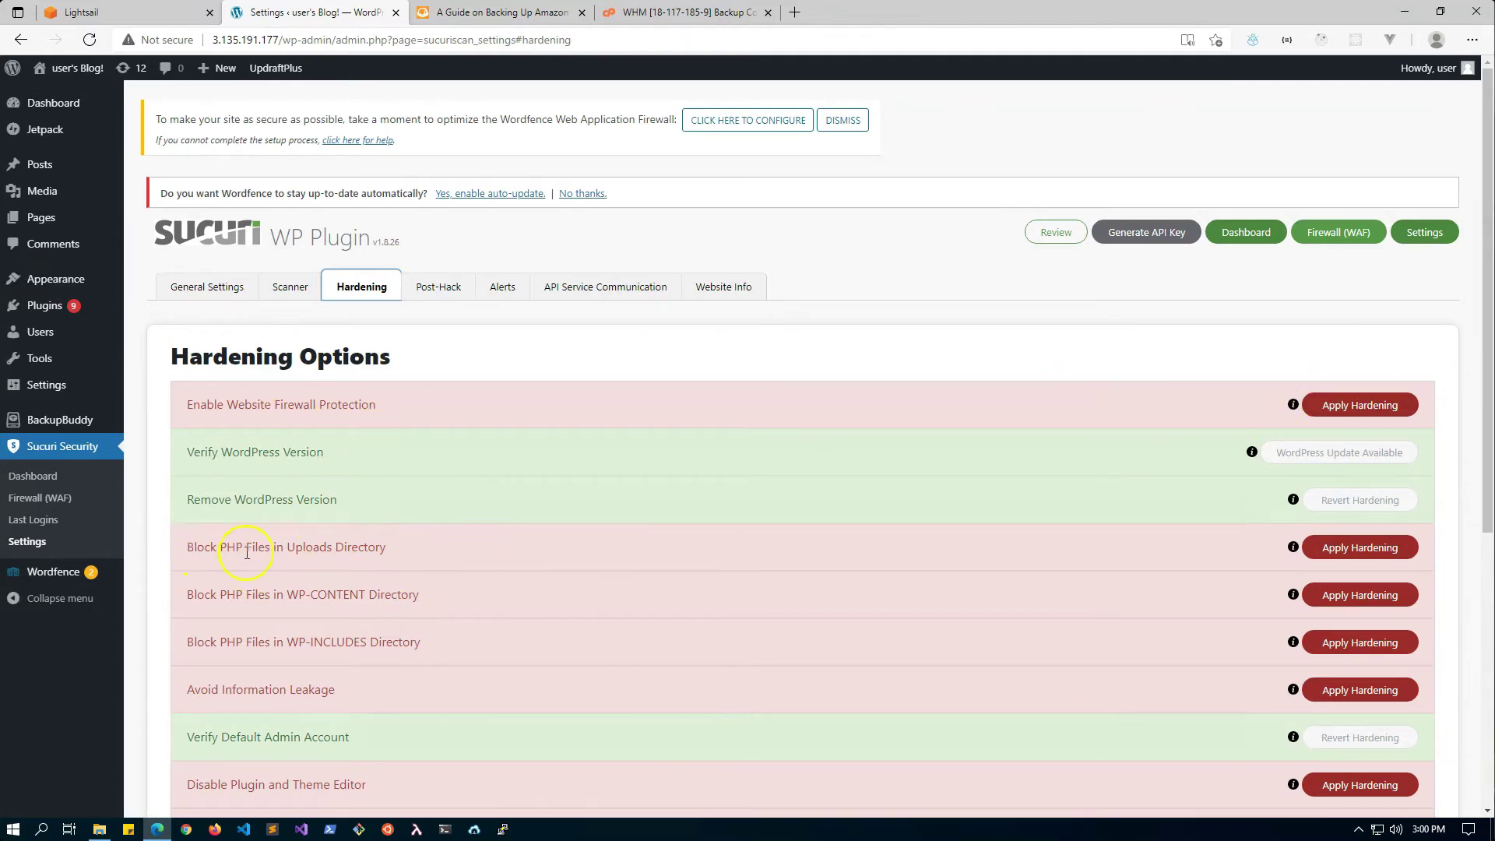
{"action": "left_click", "coordinate": [1341, 548]}
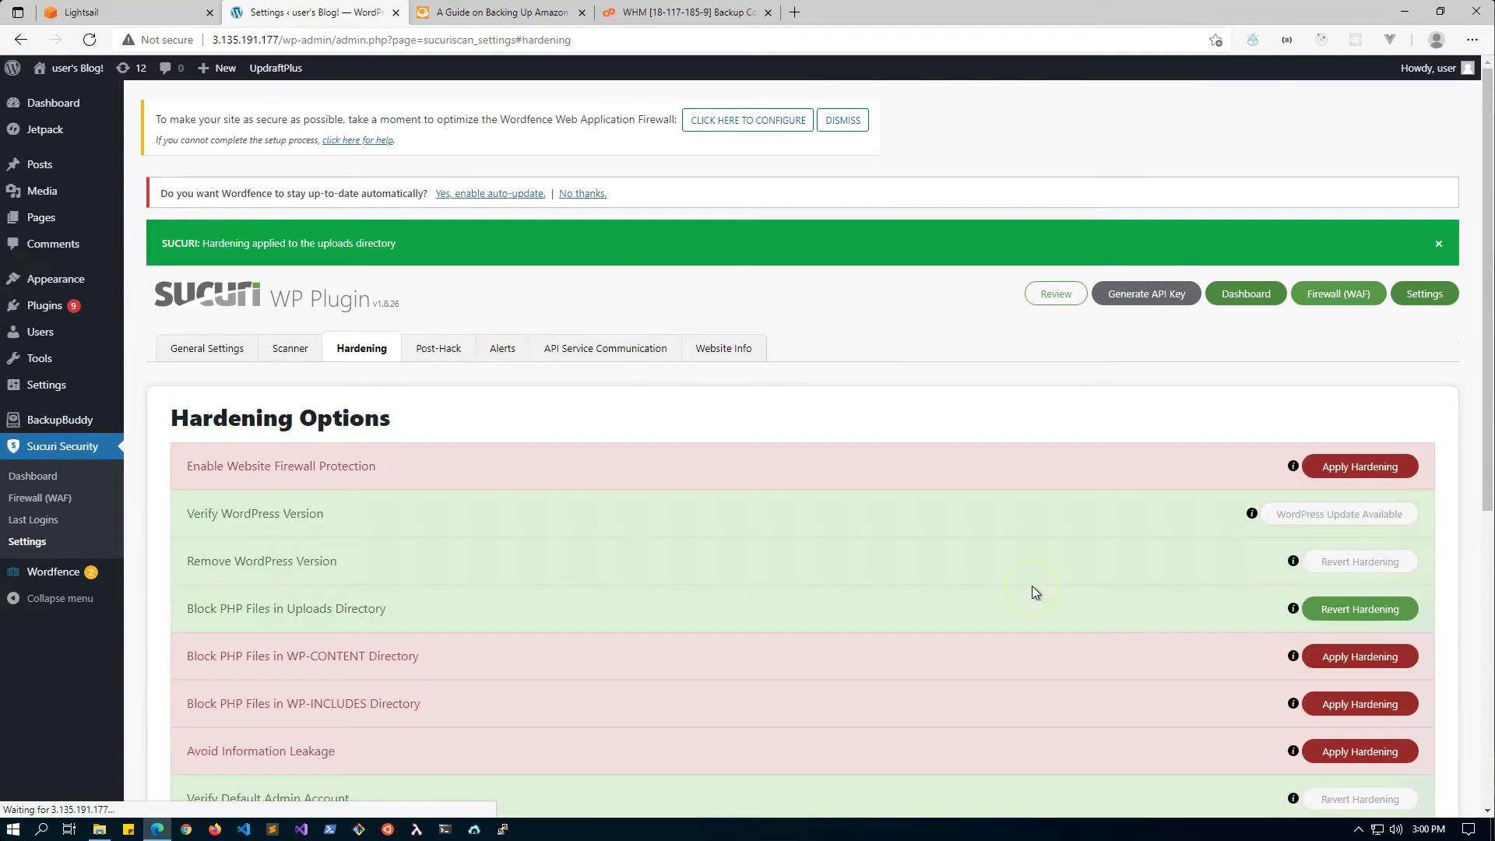
{"action": "left_click", "coordinate": [1355, 657]}
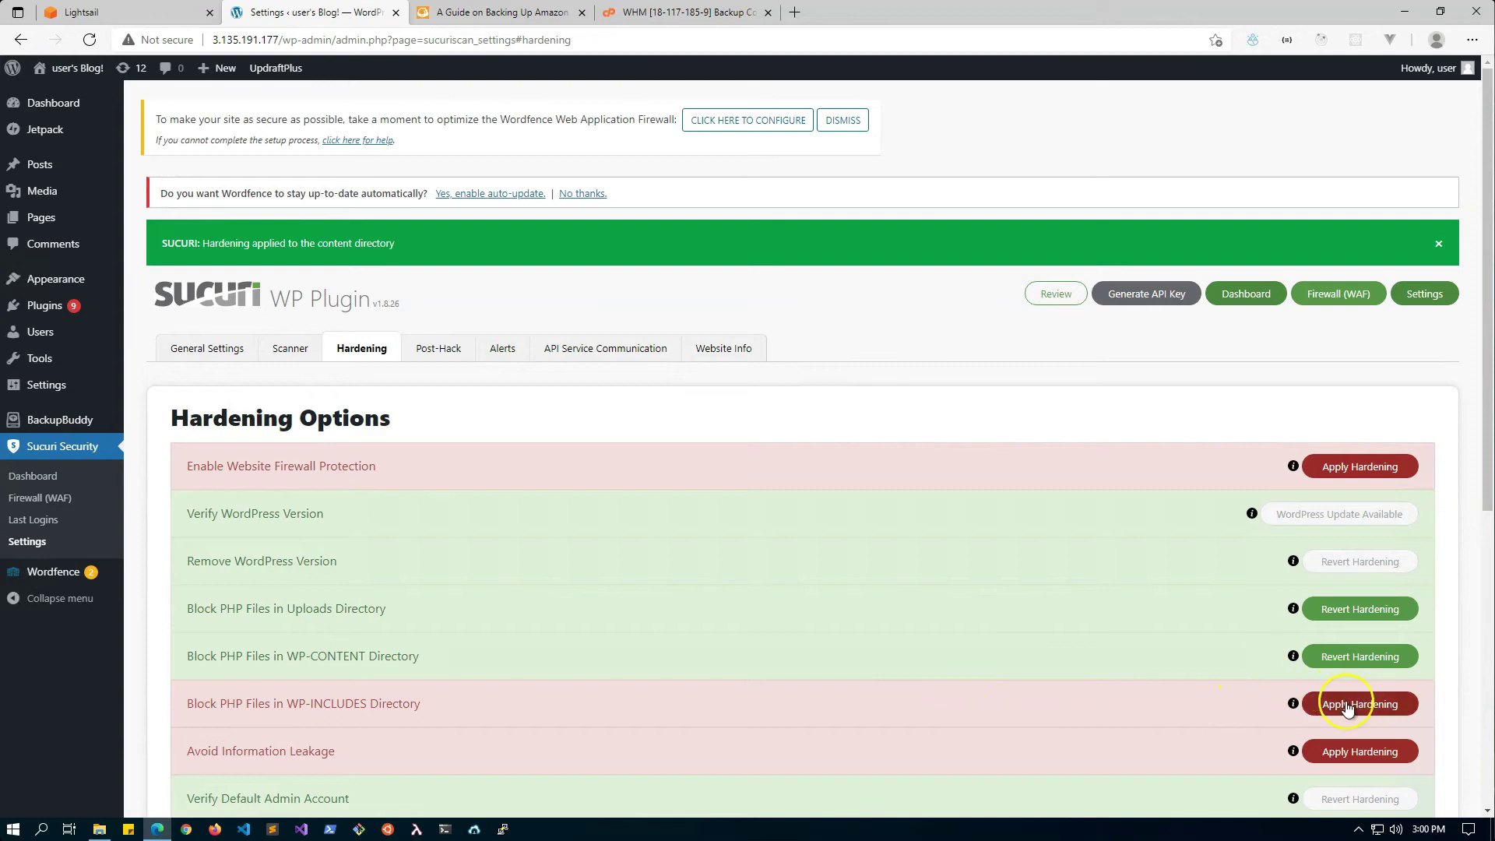
{"action": "left_click", "coordinate": [1347, 705]}
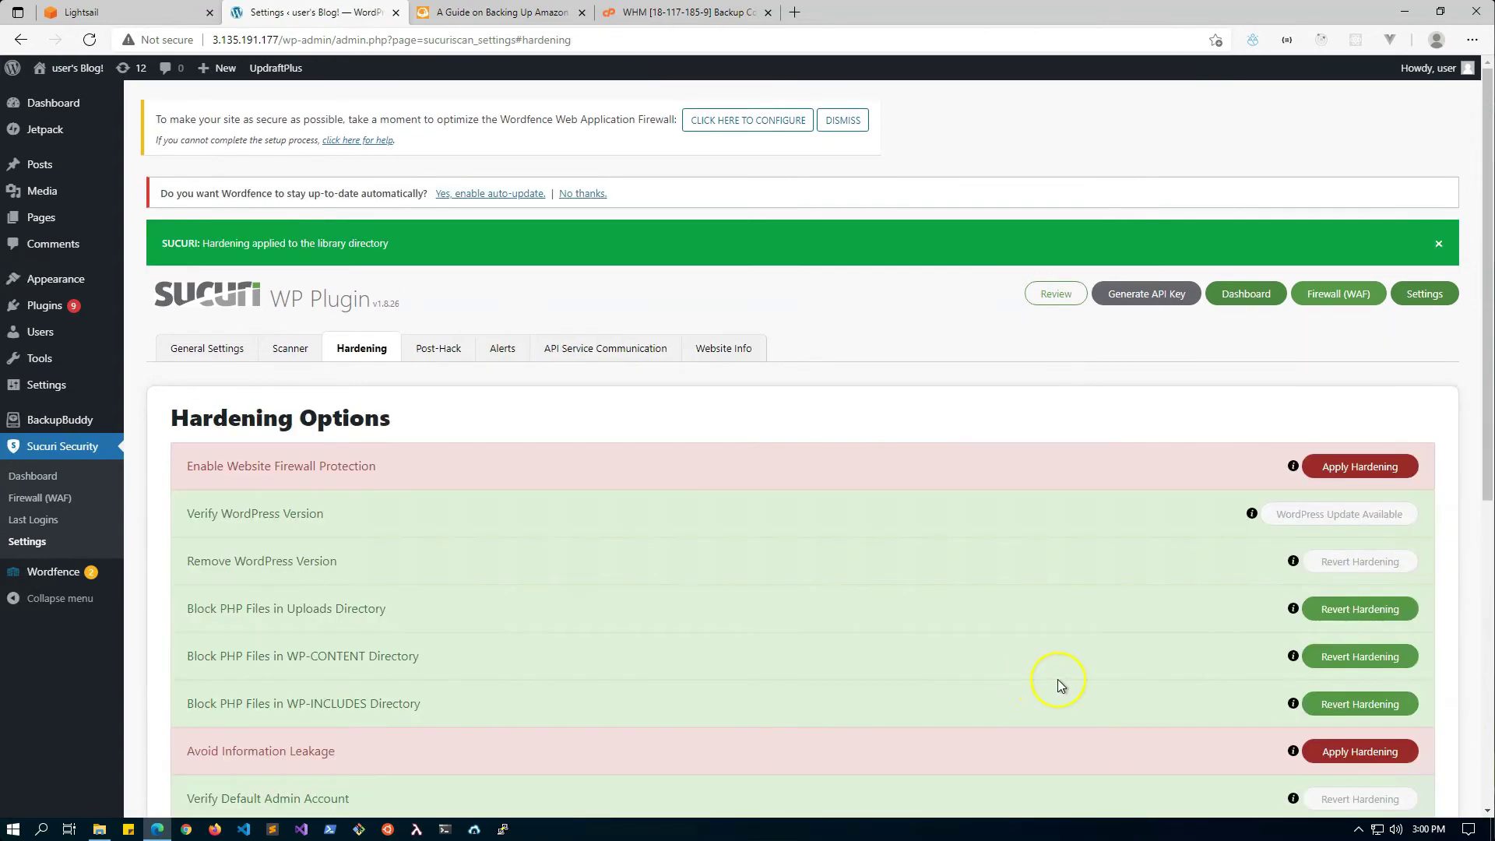
{"action": "scroll", "coordinate": [1057, 679], "scroll_direction": "down", "scroll_amount": 4}
{"action": "left_click", "coordinate": [1347, 408]}
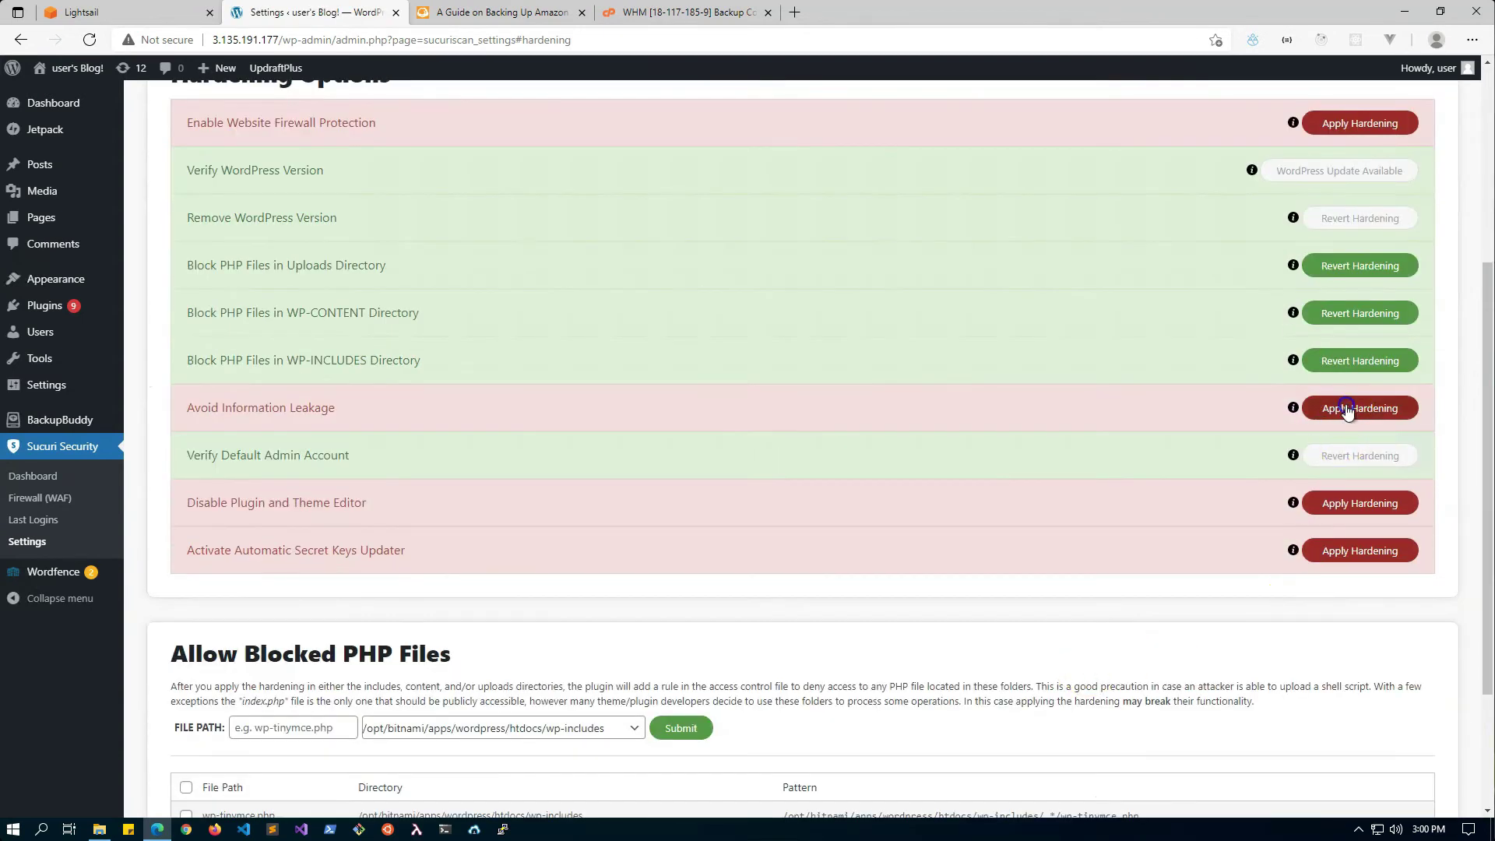
{"action": "scroll", "coordinate": [1048, 545], "scroll_direction": "down", "scroll_amount": 3}
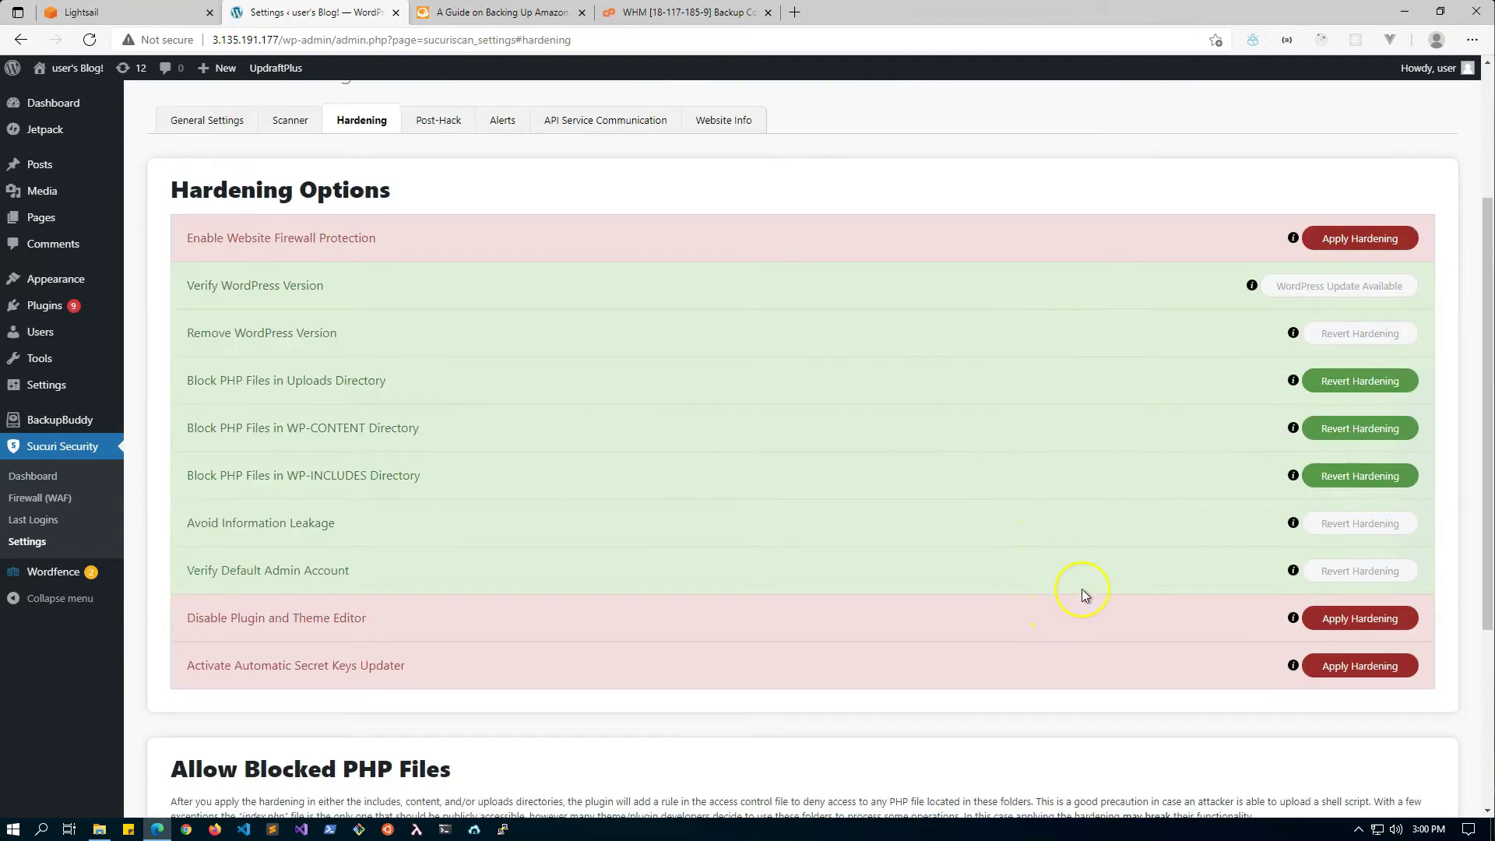
{"action": "scroll", "coordinate": [641, 673], "scroll_direction": "up", "scroll_amount": 3}
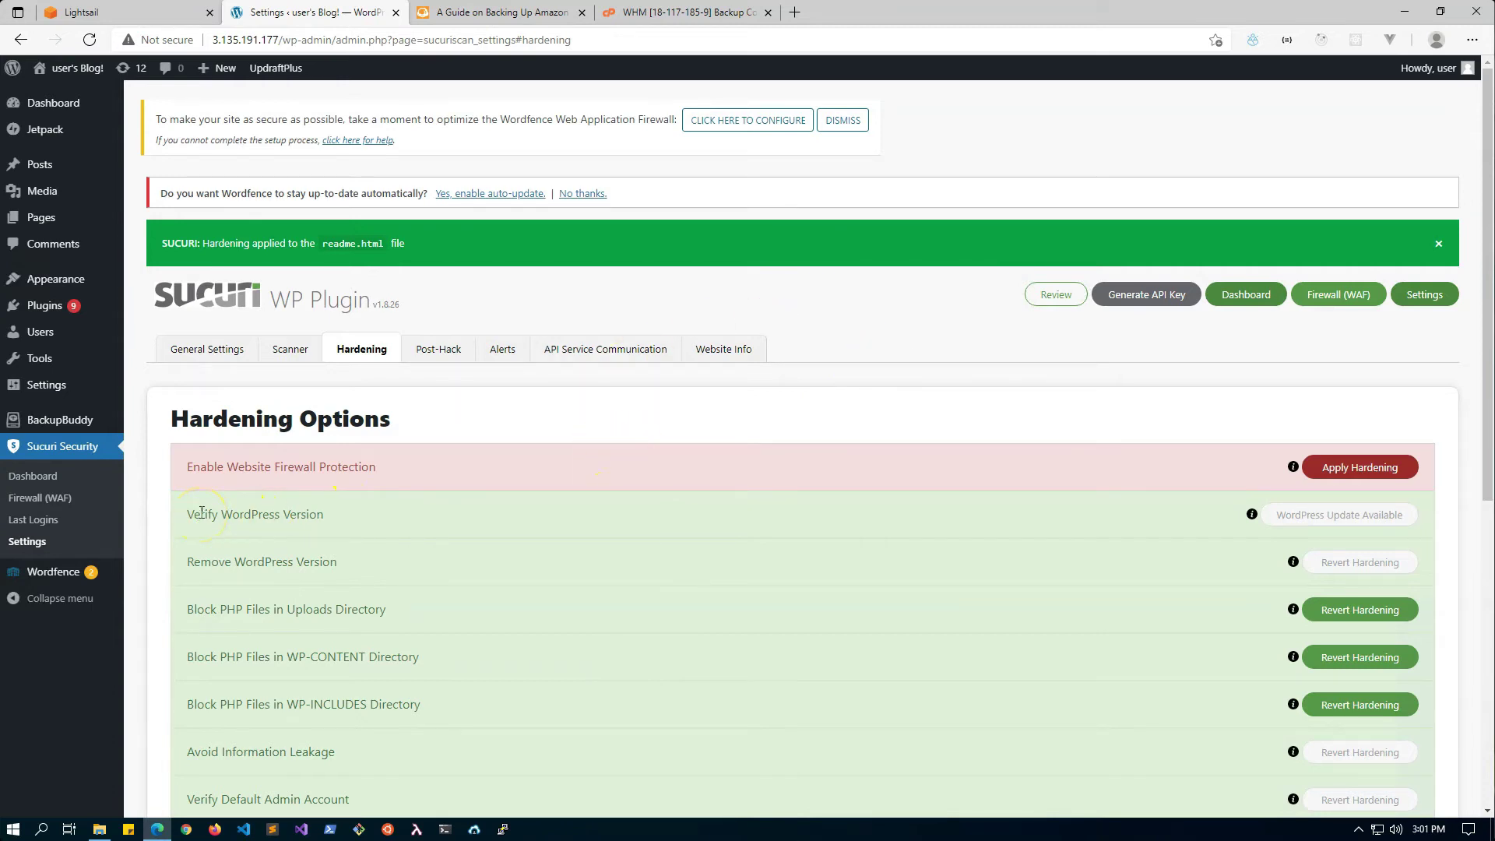
{"action": "mouse_move", "coordinate": [67, 413]}
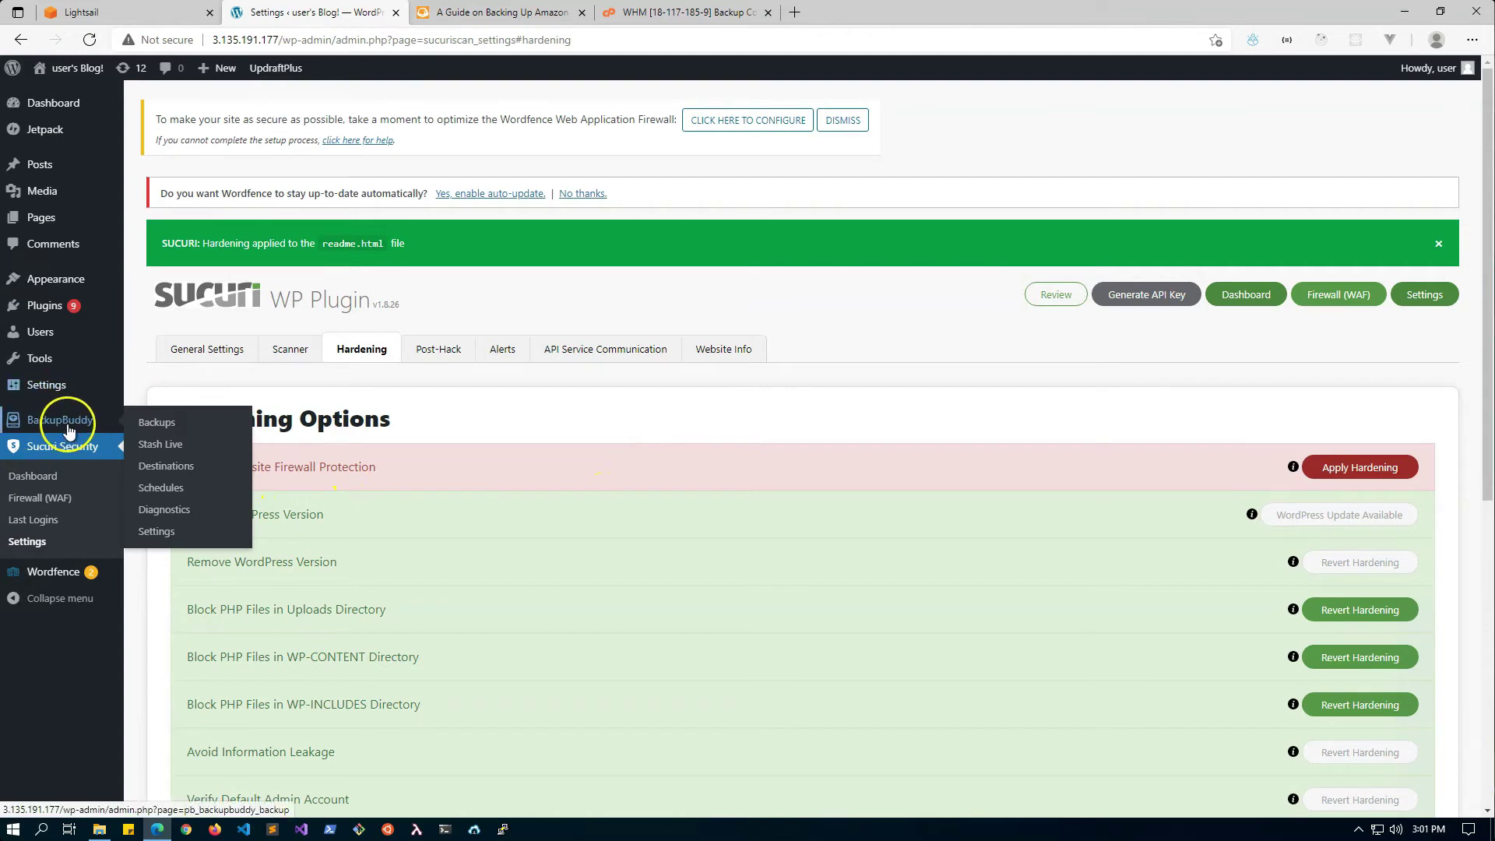
Step: Search the plugin directory for 'ithemes se', then install and activate iThemes Security
{"action": "mouse_move", "coordinate": [65, 310]}
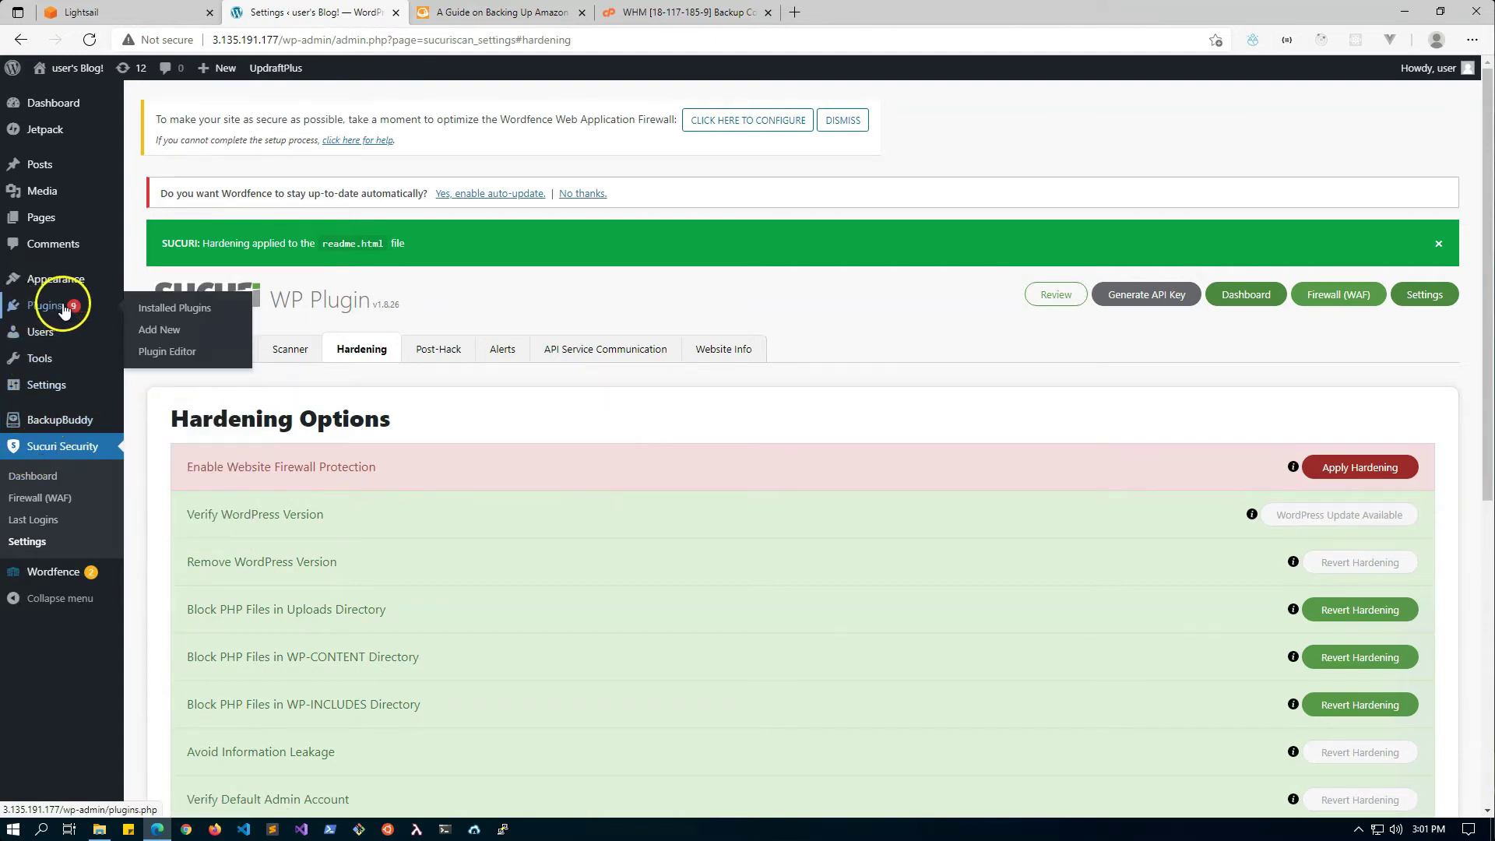
{"action": "left_click", "coordinate": [155, 329]}
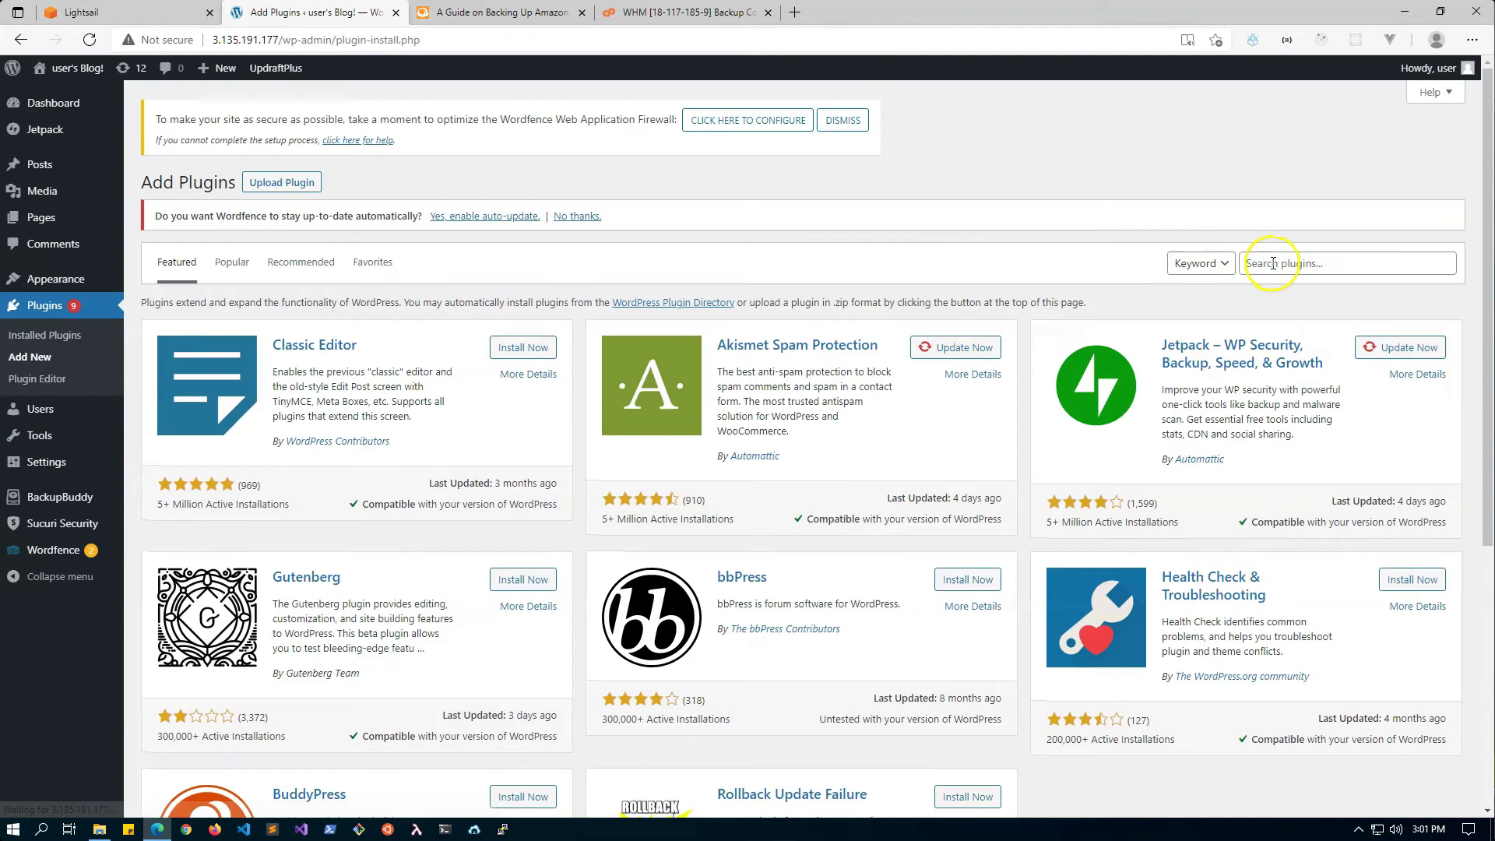
{"action": "left_click", "coordinate": [1273, 263]}
{"action": "type", "text": "ithemes "}
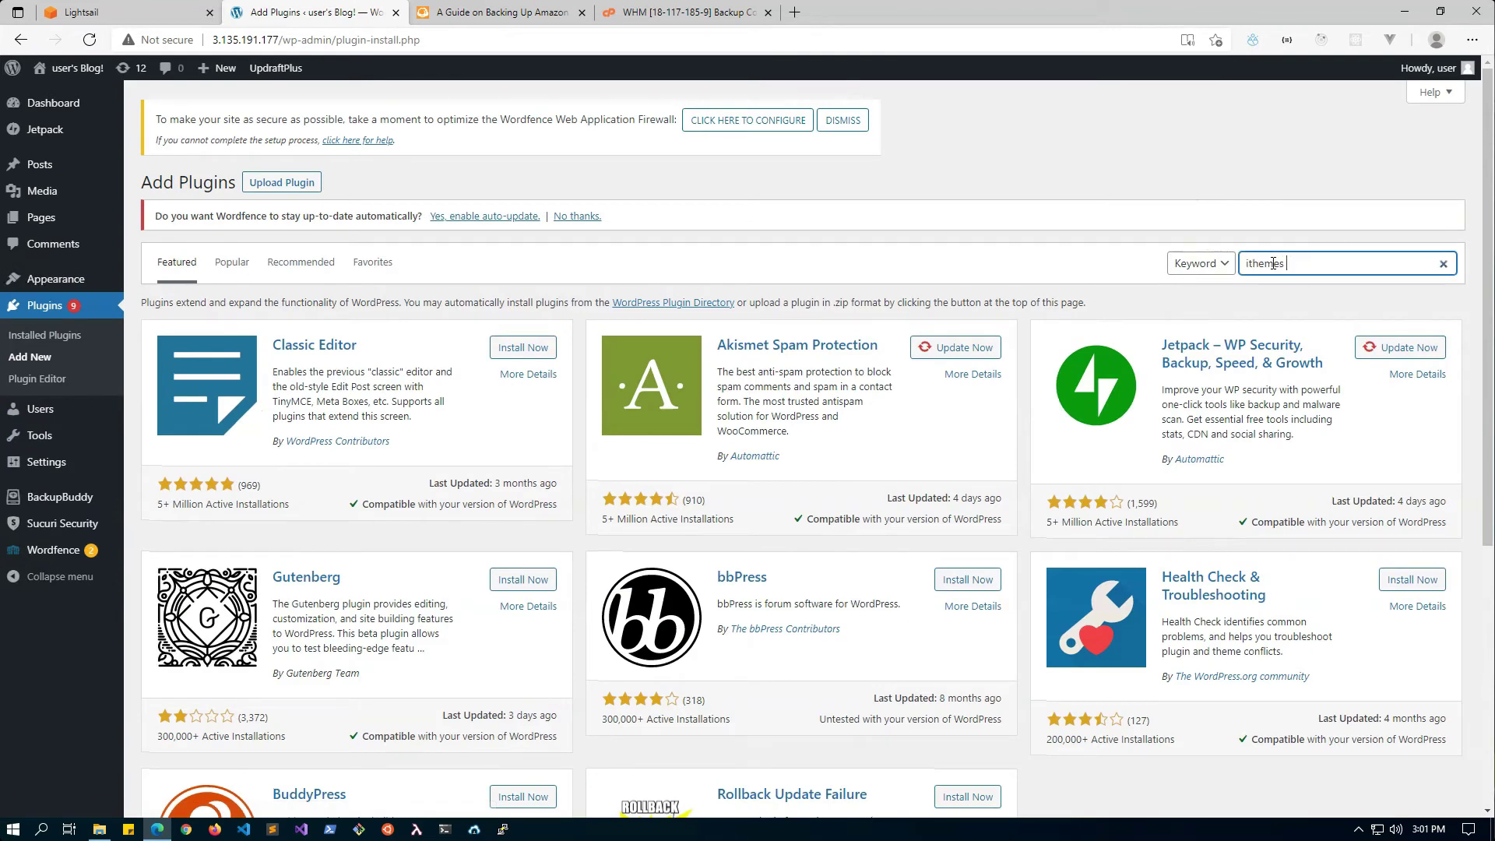
{"action": "type", "text": "security"}
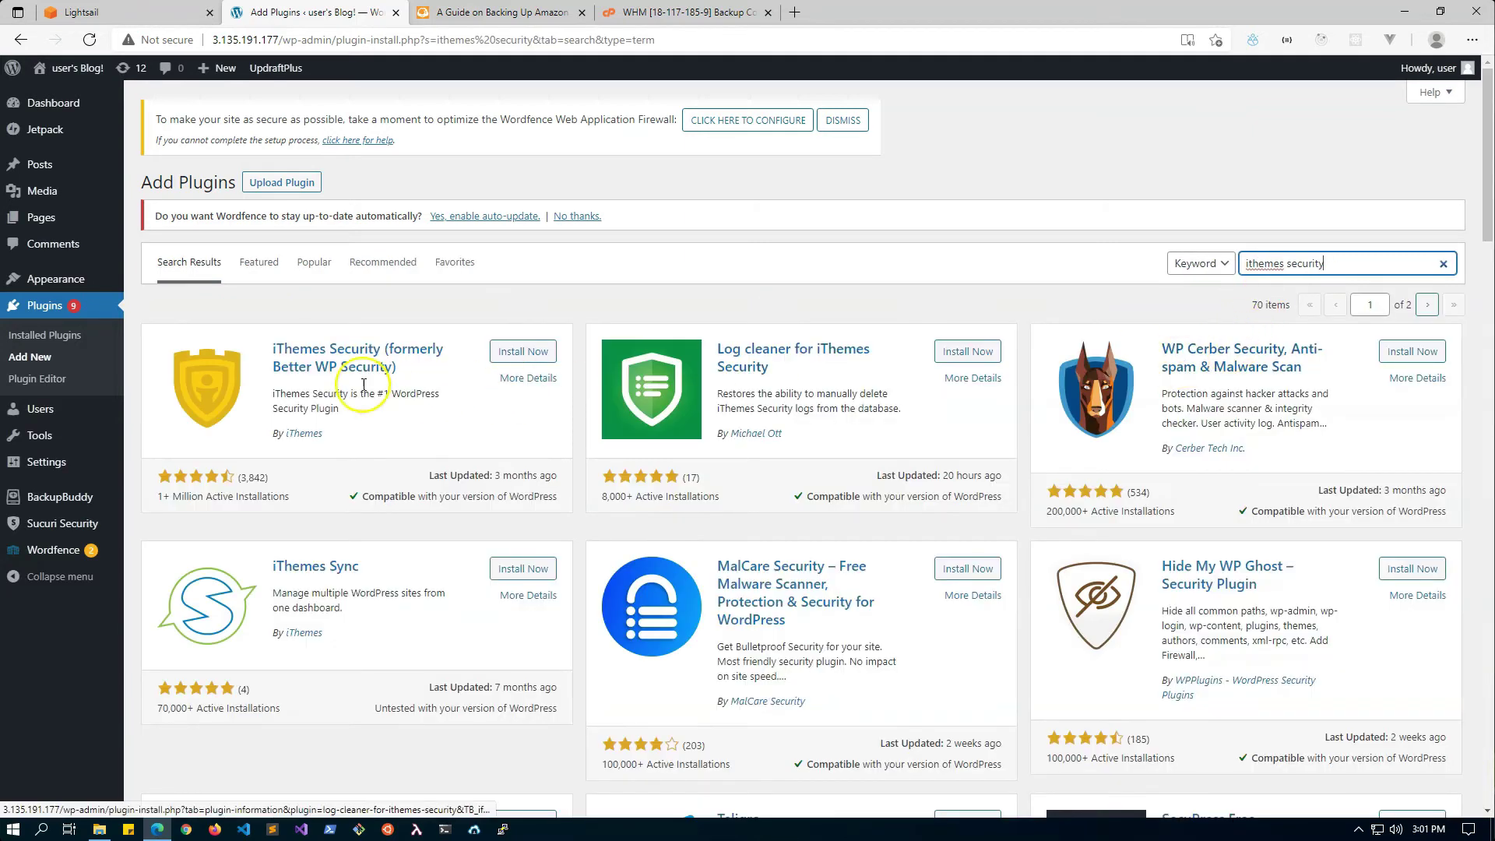
{"action": "left_click", "coordinate": [514, 352]}
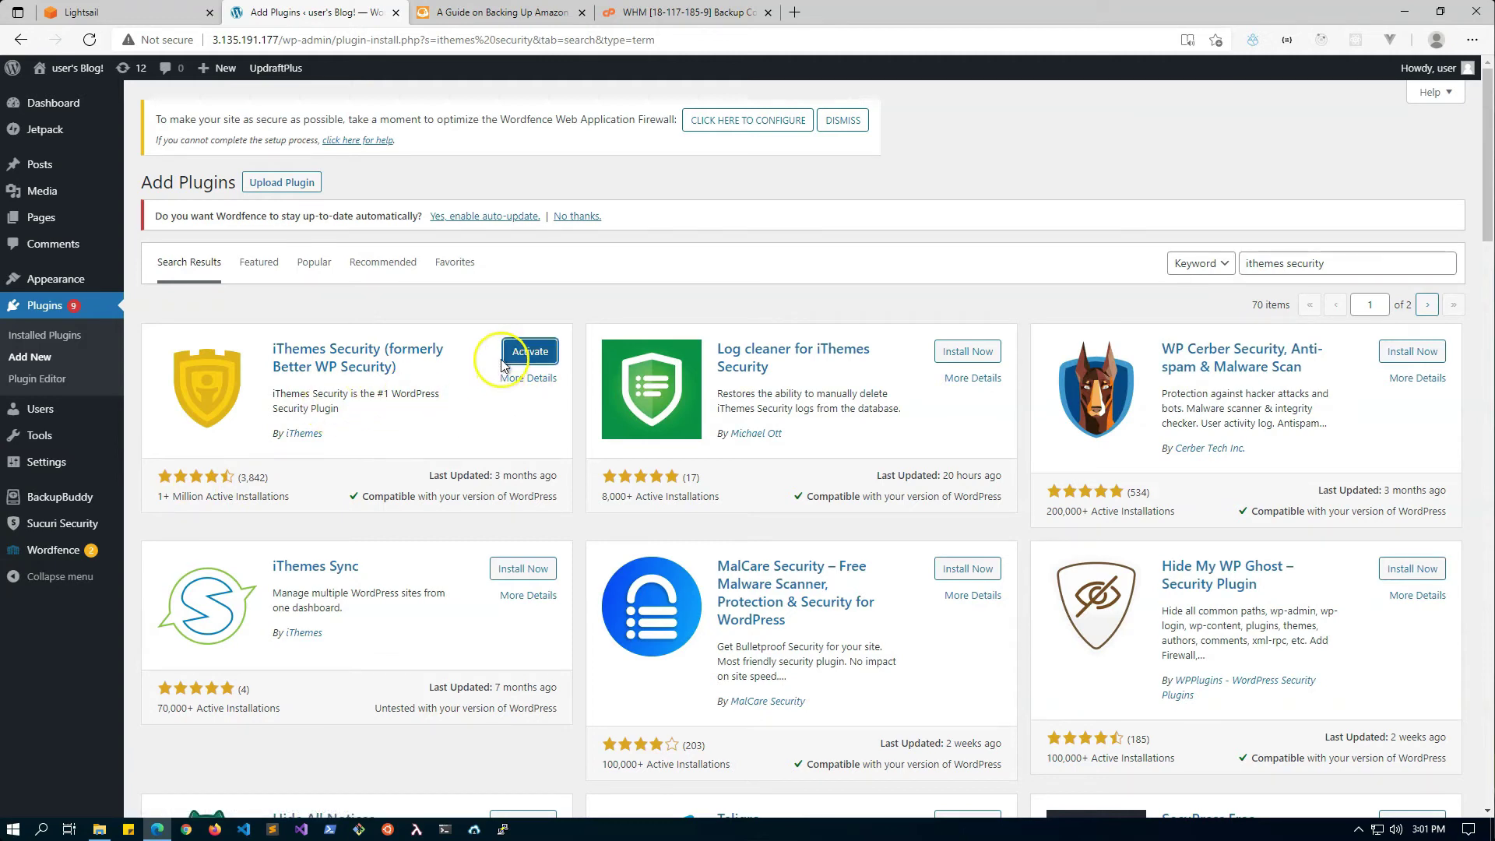
{"action": "left_click", "coordinate": [528, 351]}
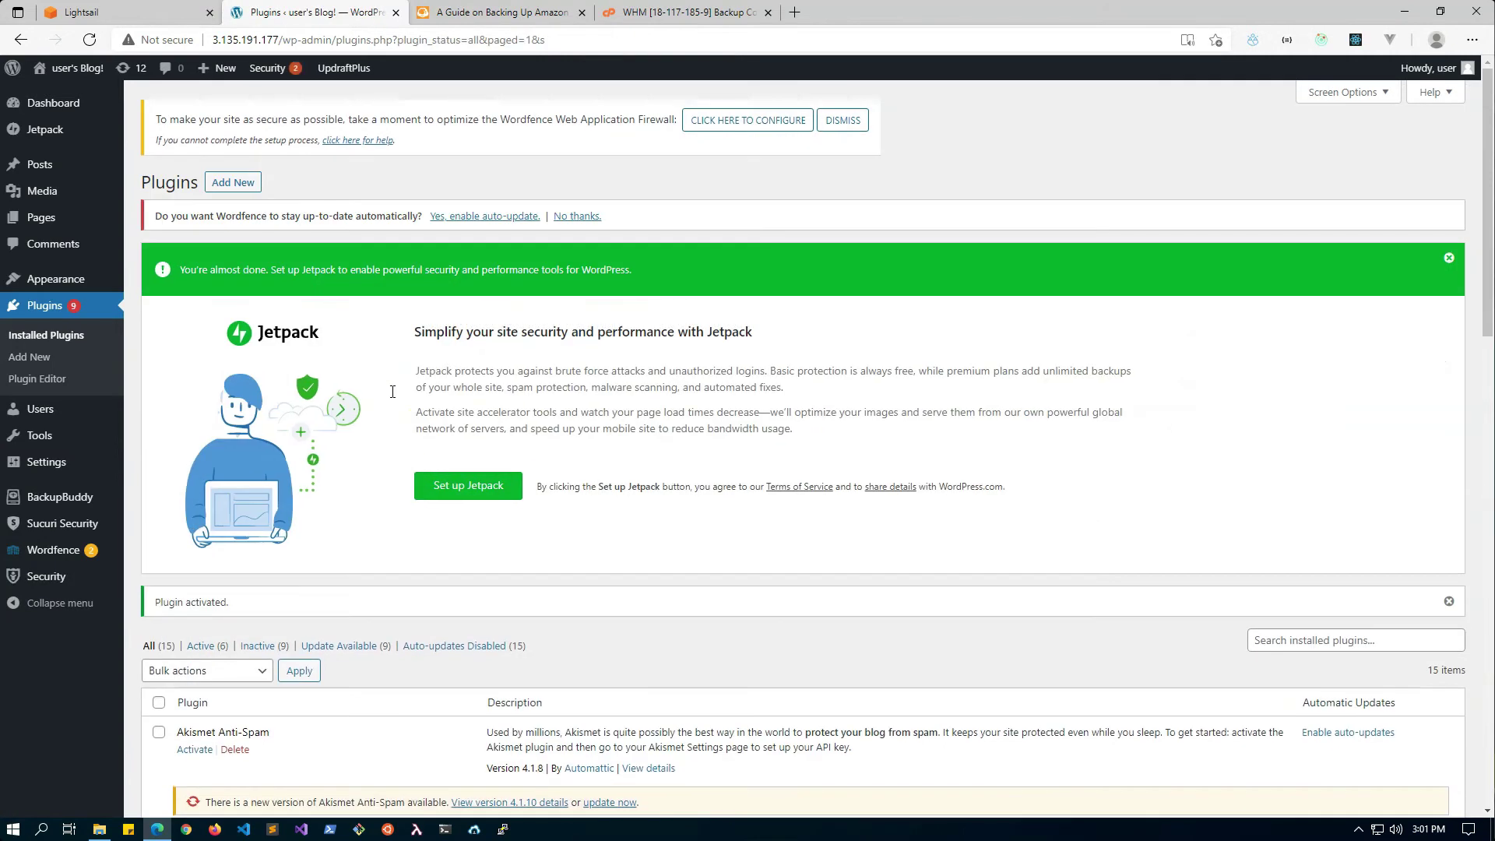
Step: Run the iThemes Security Check to enable Banned Users, Database Backups and Brute Force Protection
{"action": "left_click", "coordinate": [48, 576]}
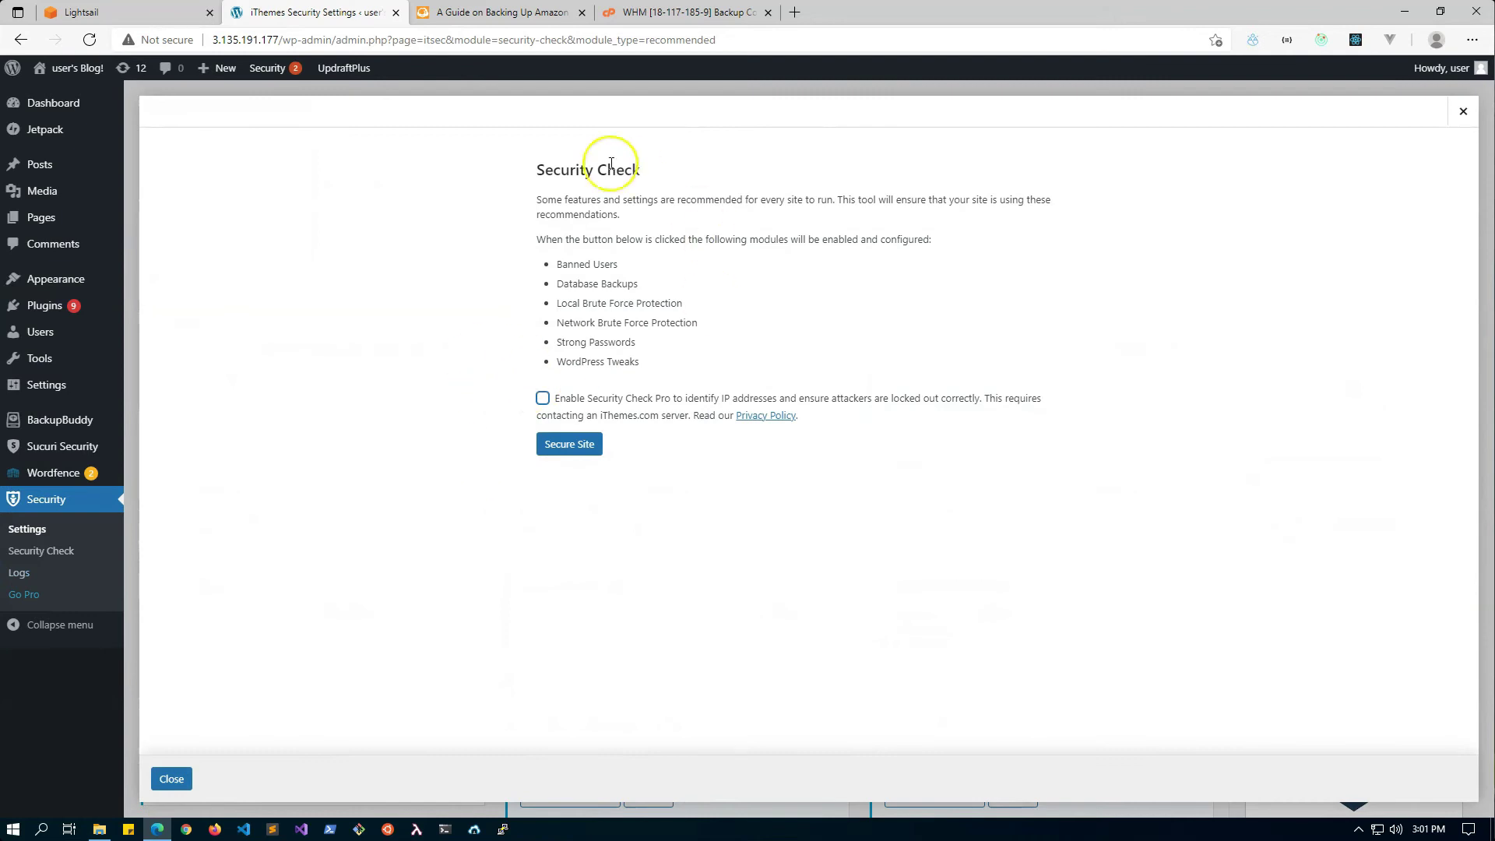
{"action": "left_click", "coordinate": [579, 450]}
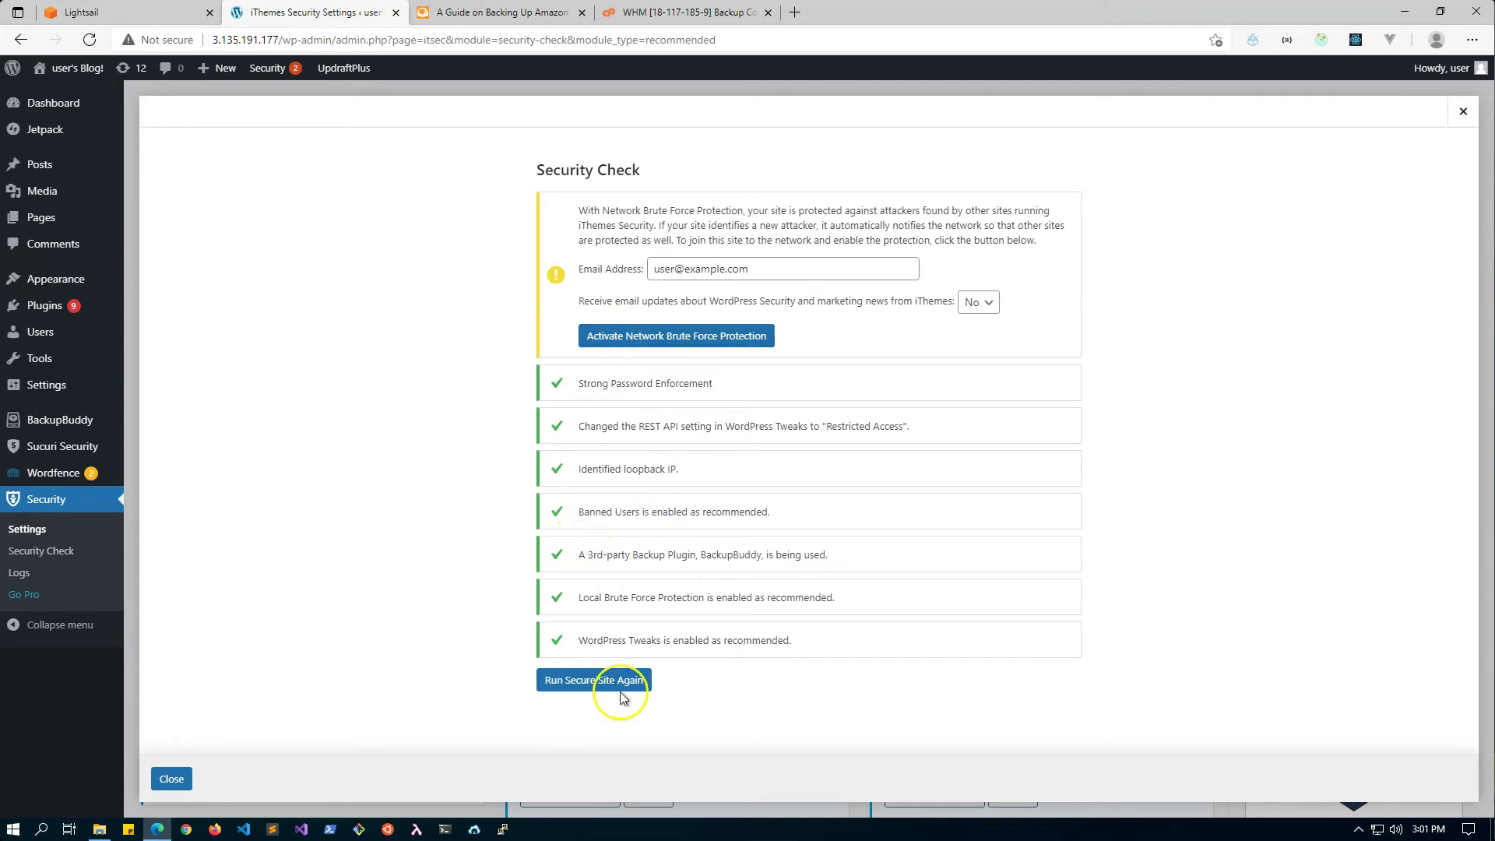
{"action": "left_click", "coordinate": [171, 779]}
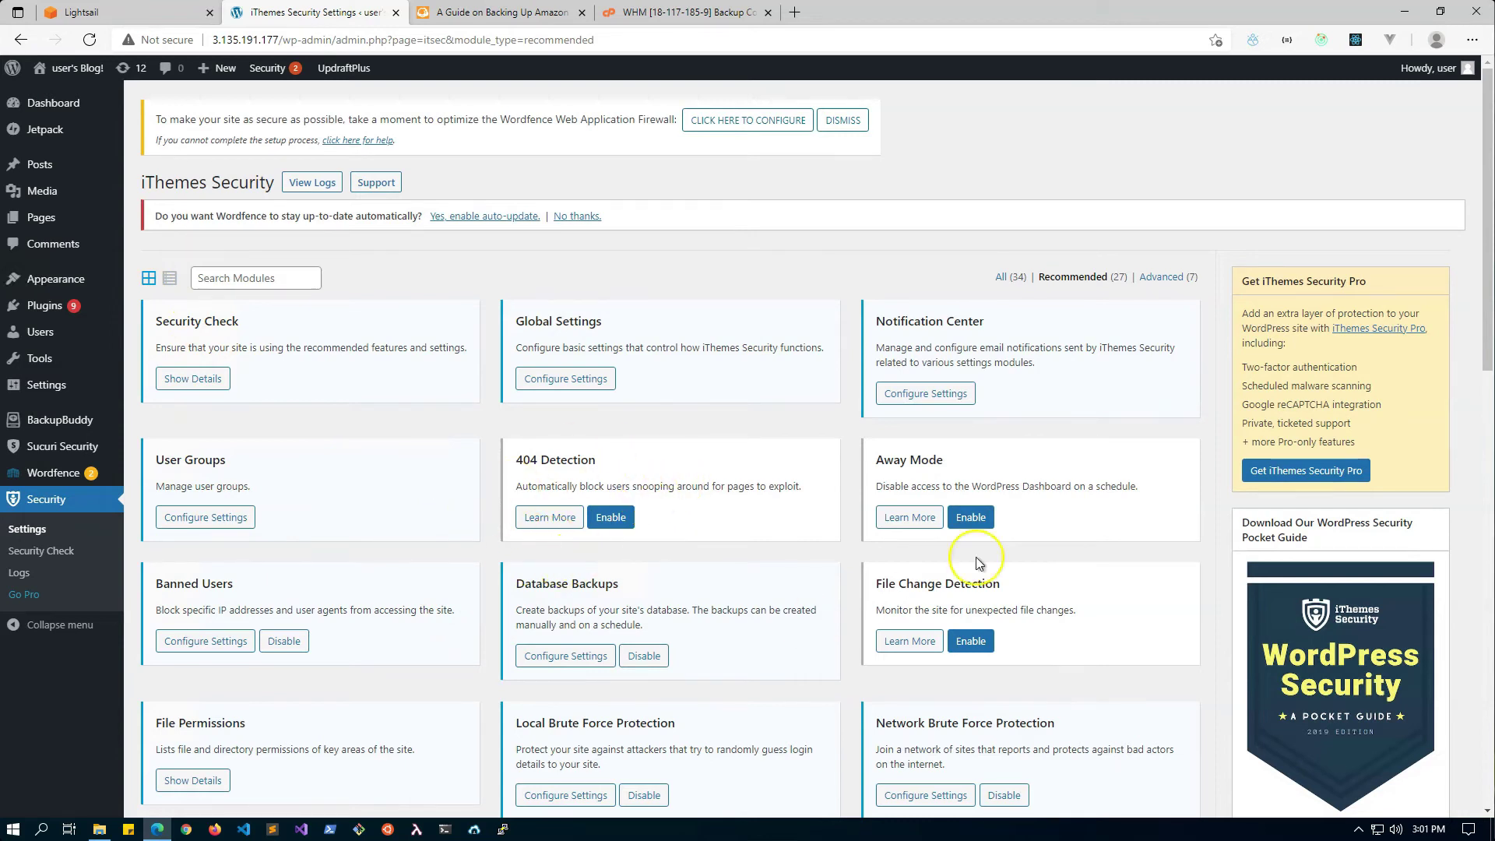
Step: Scroll through the iThemes Security modules overview to review which protections are enabled
{"action": "scroll", "coordinate": [658, 678], "scroll_direction": "down", "scroll_amount": 4}
{"action": "scroll", "coordinate": [658, 678], "scroll_direction": "down", "scroll_amount": 2}
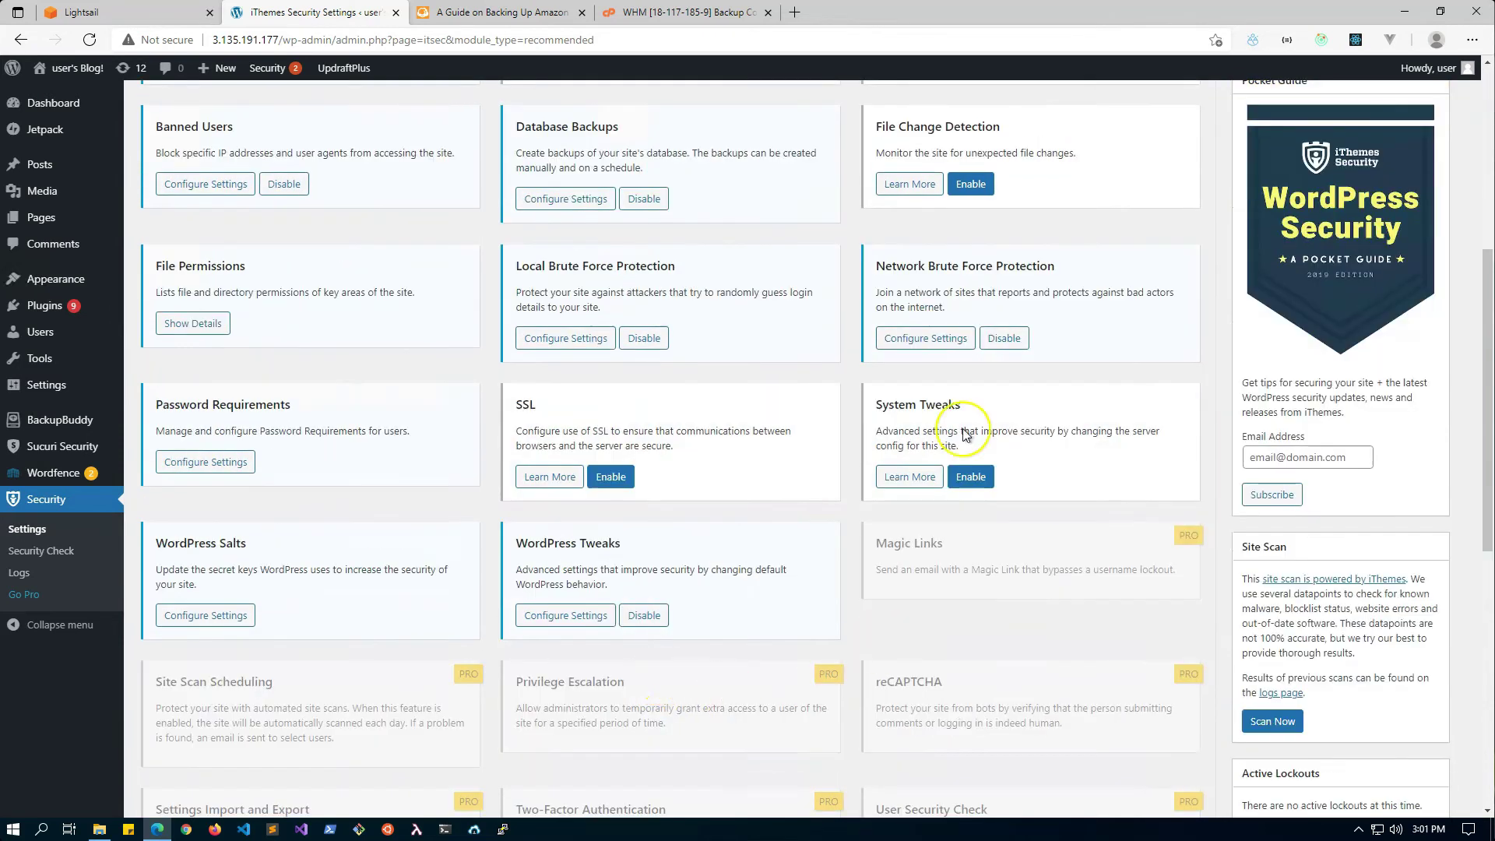
{"action": "scroll", "coordinate": [654, 572], "scroll_direction": "down", "scroll_amount": 3}
{"action": "scroll", "coordinate": [652, 586], "scroll_direction": "down", "scroll_amount": 3}
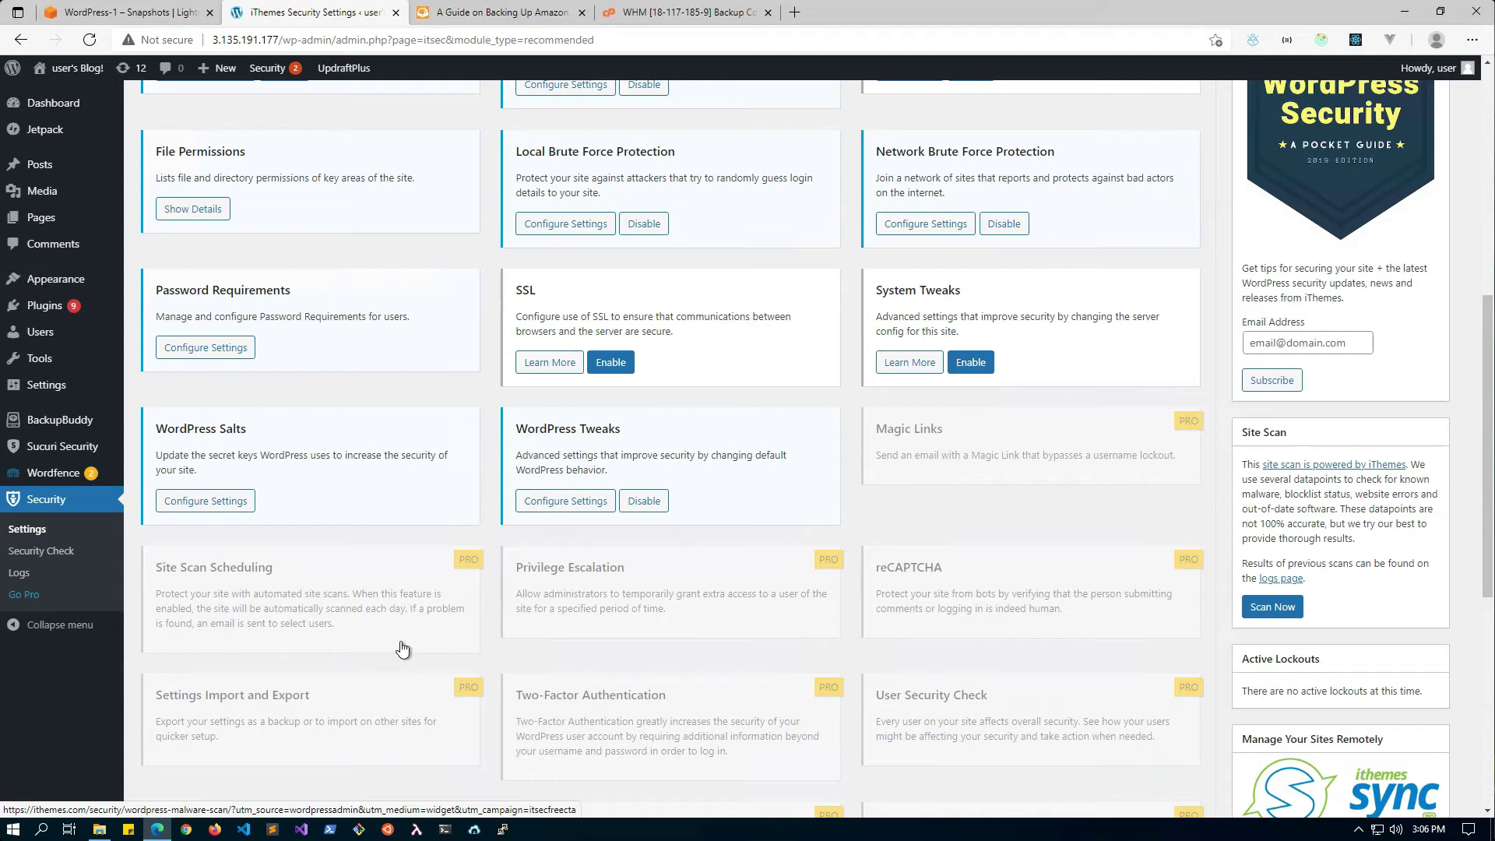
Step: Search the plugin directory for 'smtp plugin' and update WP Mail SMTP by WPForms
{"action": "left_click", "coordinate": [54, 307]}
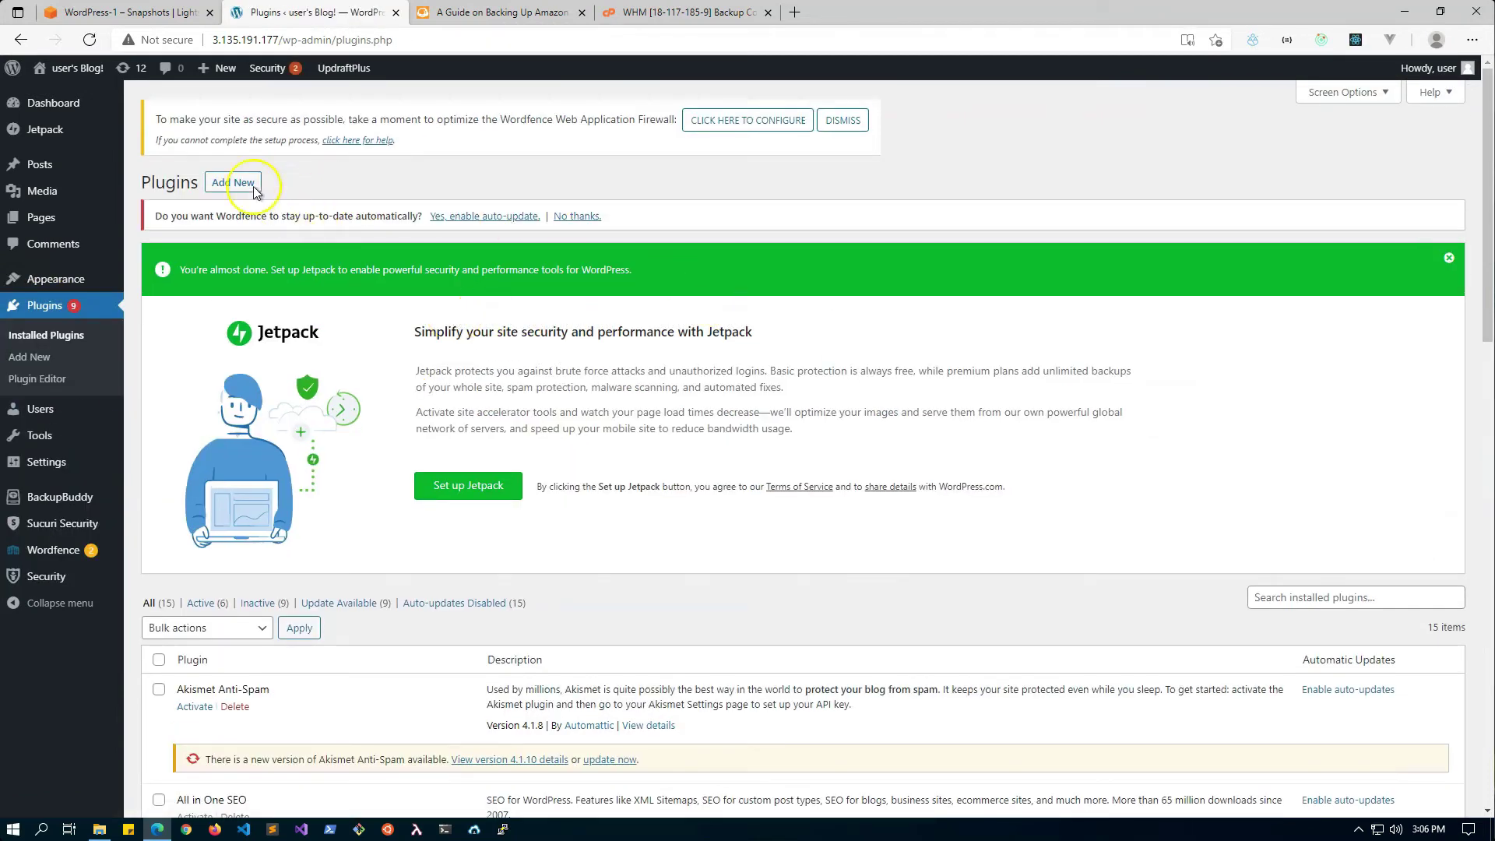
{"action": "left_click", "coordinate": [243, 183]}
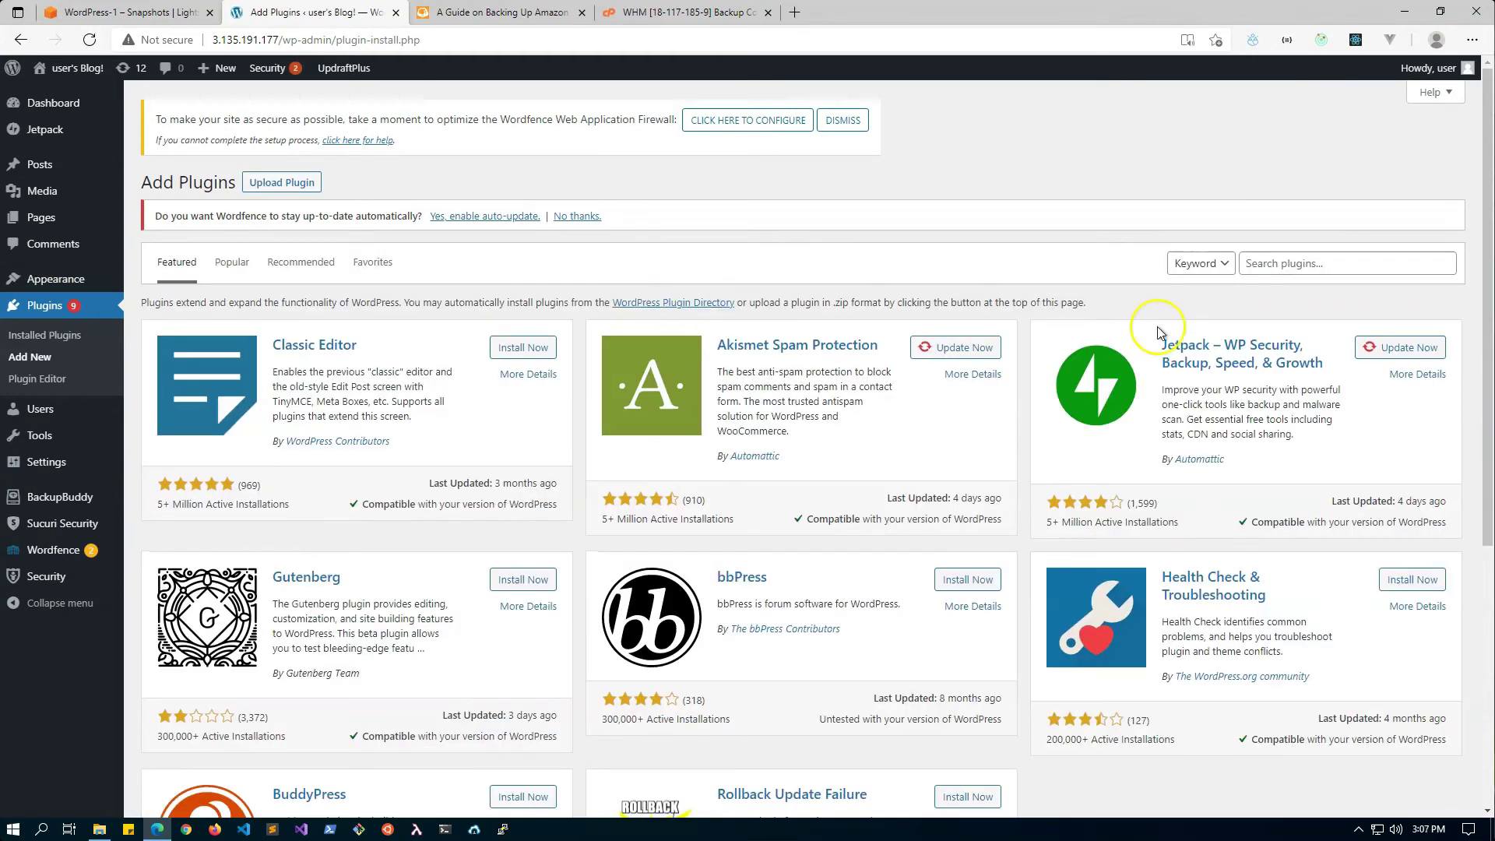
{"action": "left_click", "coordinate": [1285, 262]}
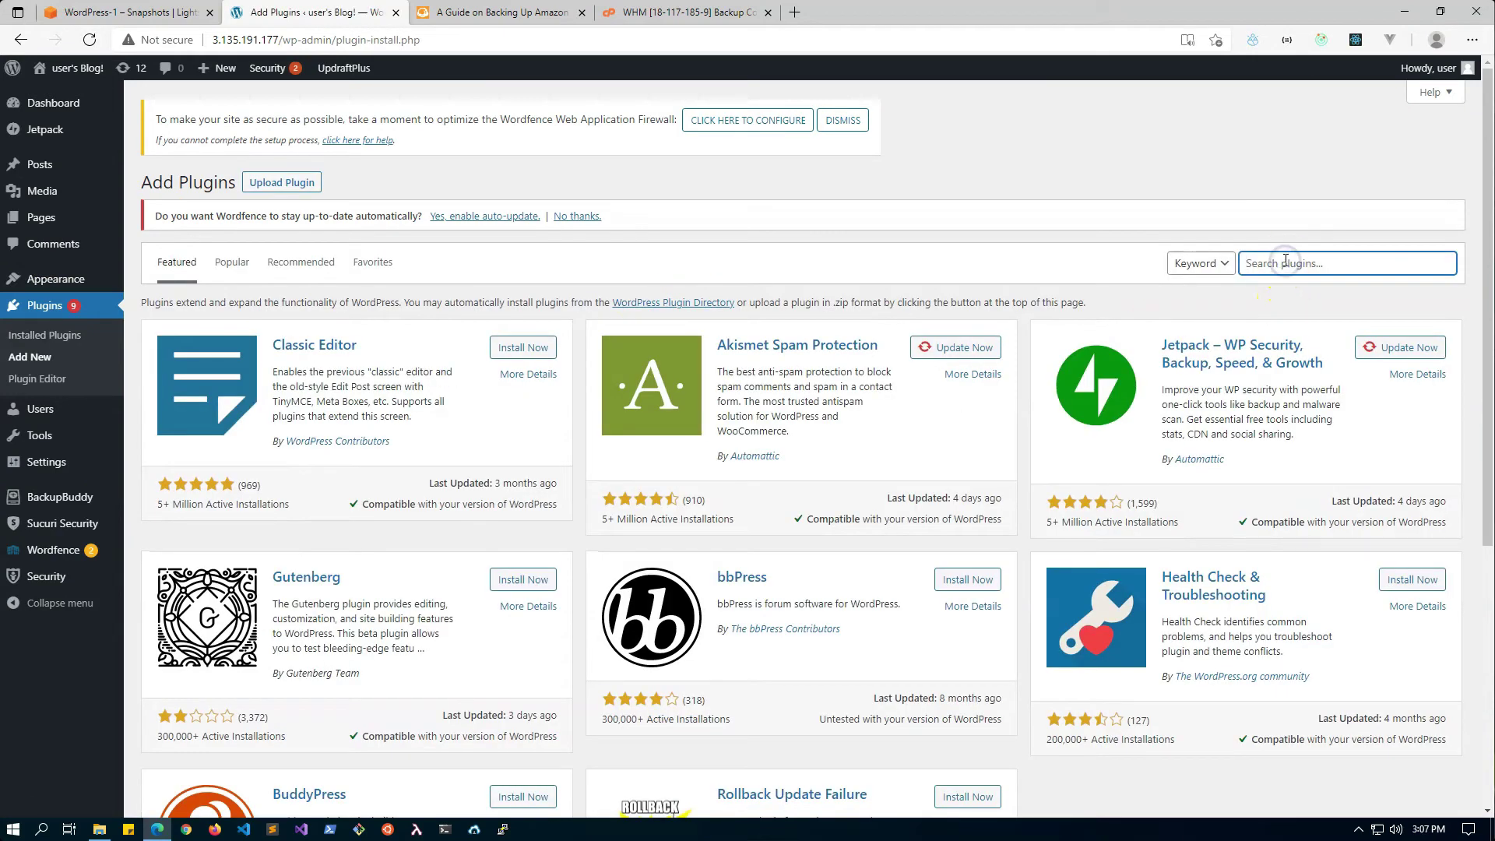
{"action": "type", "text": "smtp plugin"}
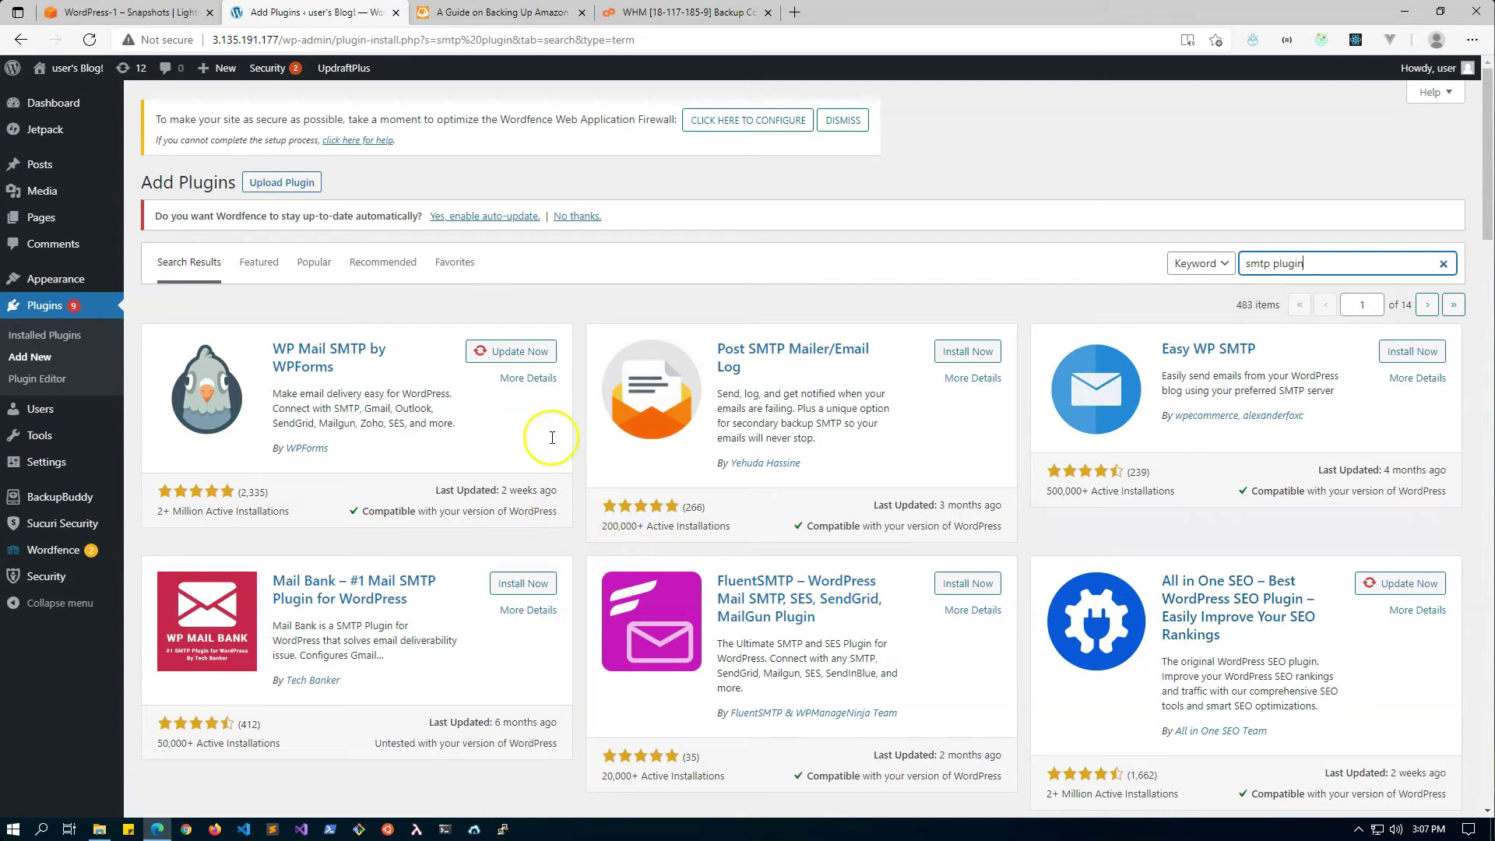
{"action": "left_click", "coordinate": [496, 351]}
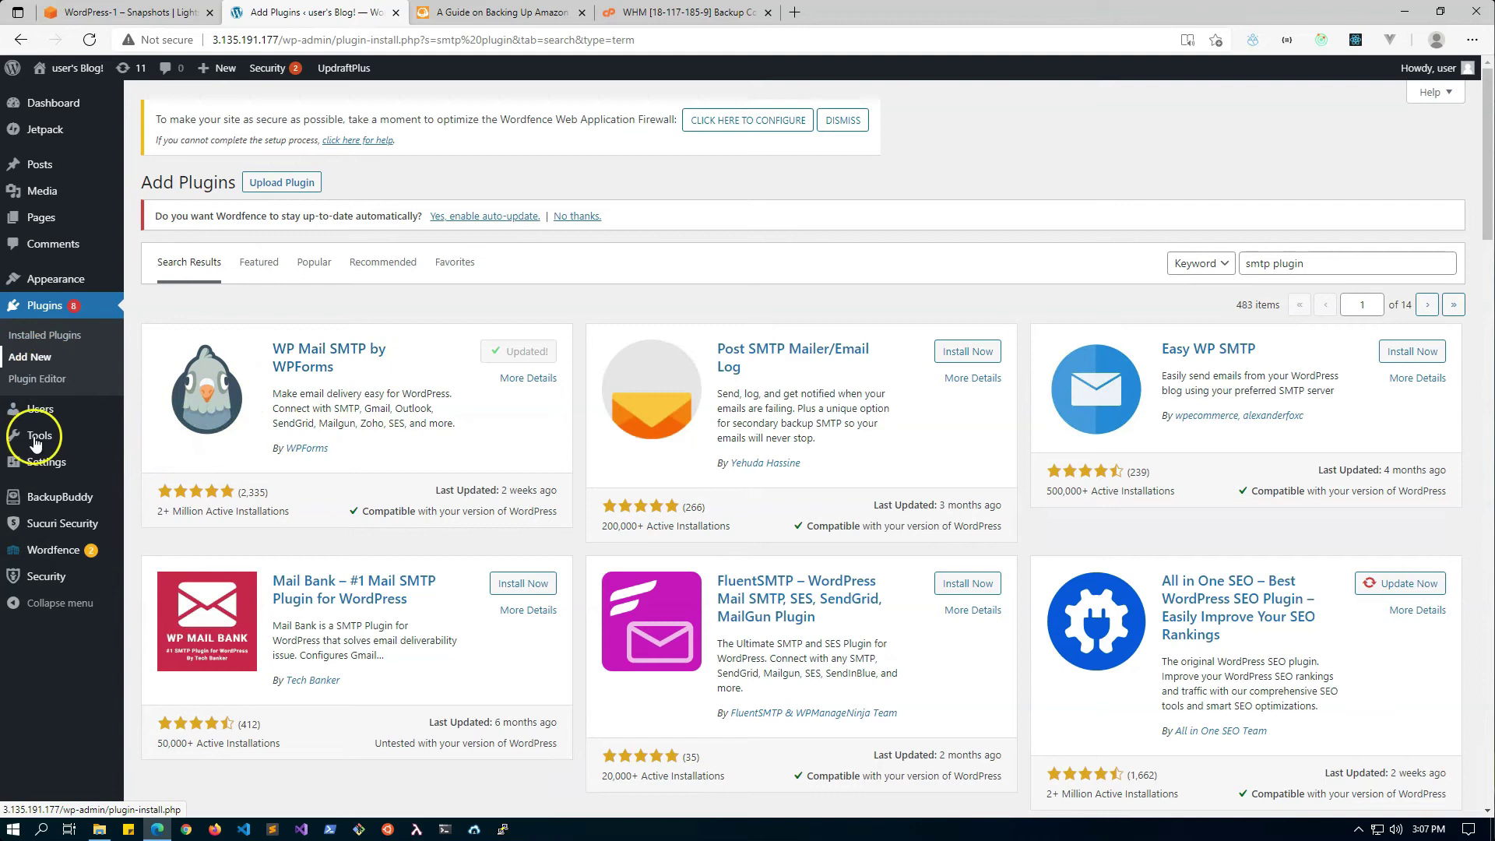
{"action": "mouse_move", "coordinate": [63, 471]}
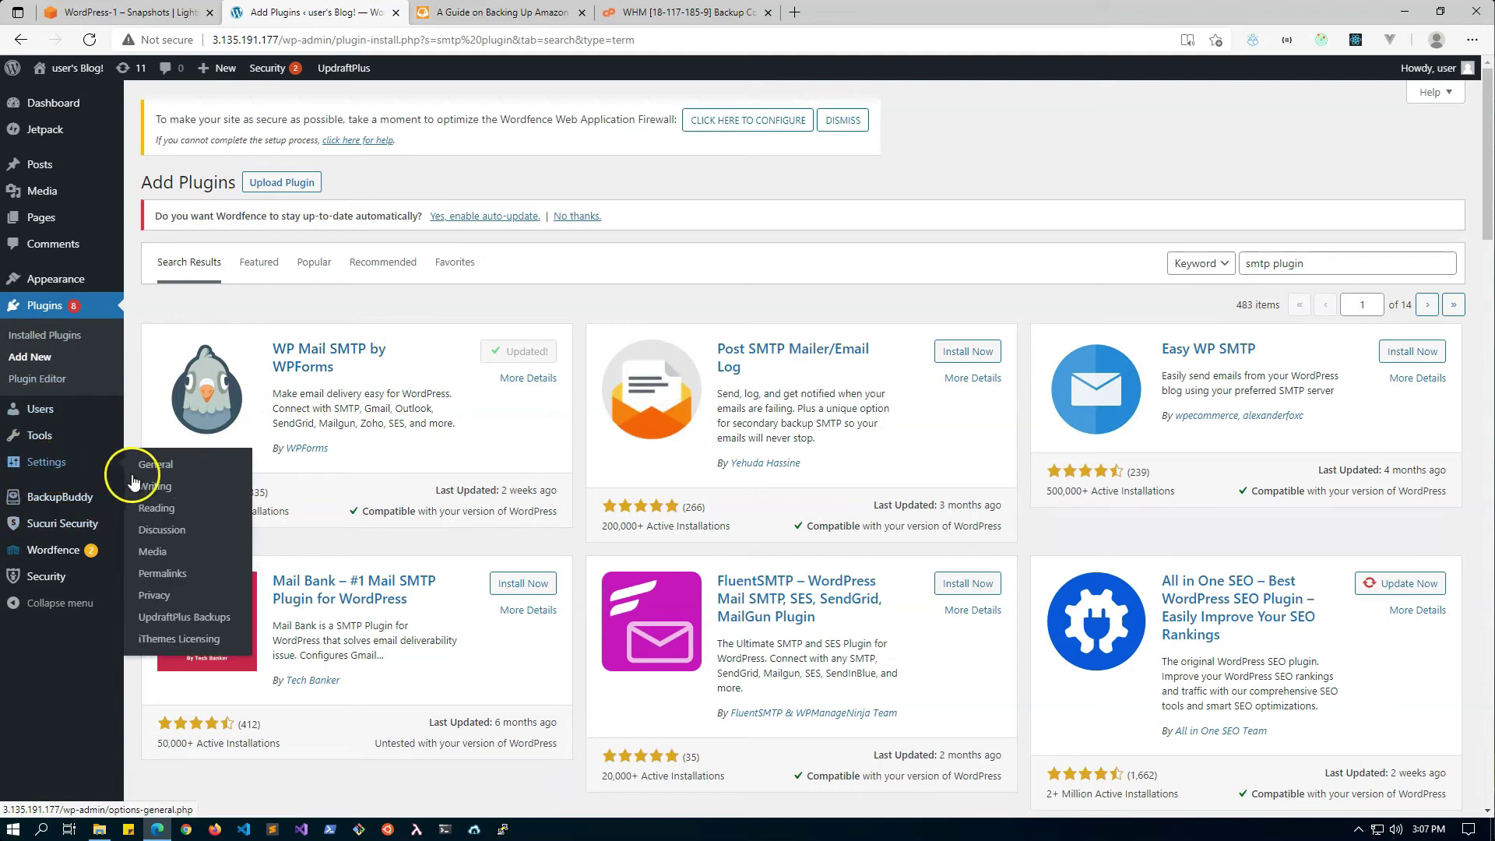
Step: Activate WP Mail SMTP from Installed Plugins and skip its setup wizard
{"action": "left_click", "coordinate": [44, 335]}
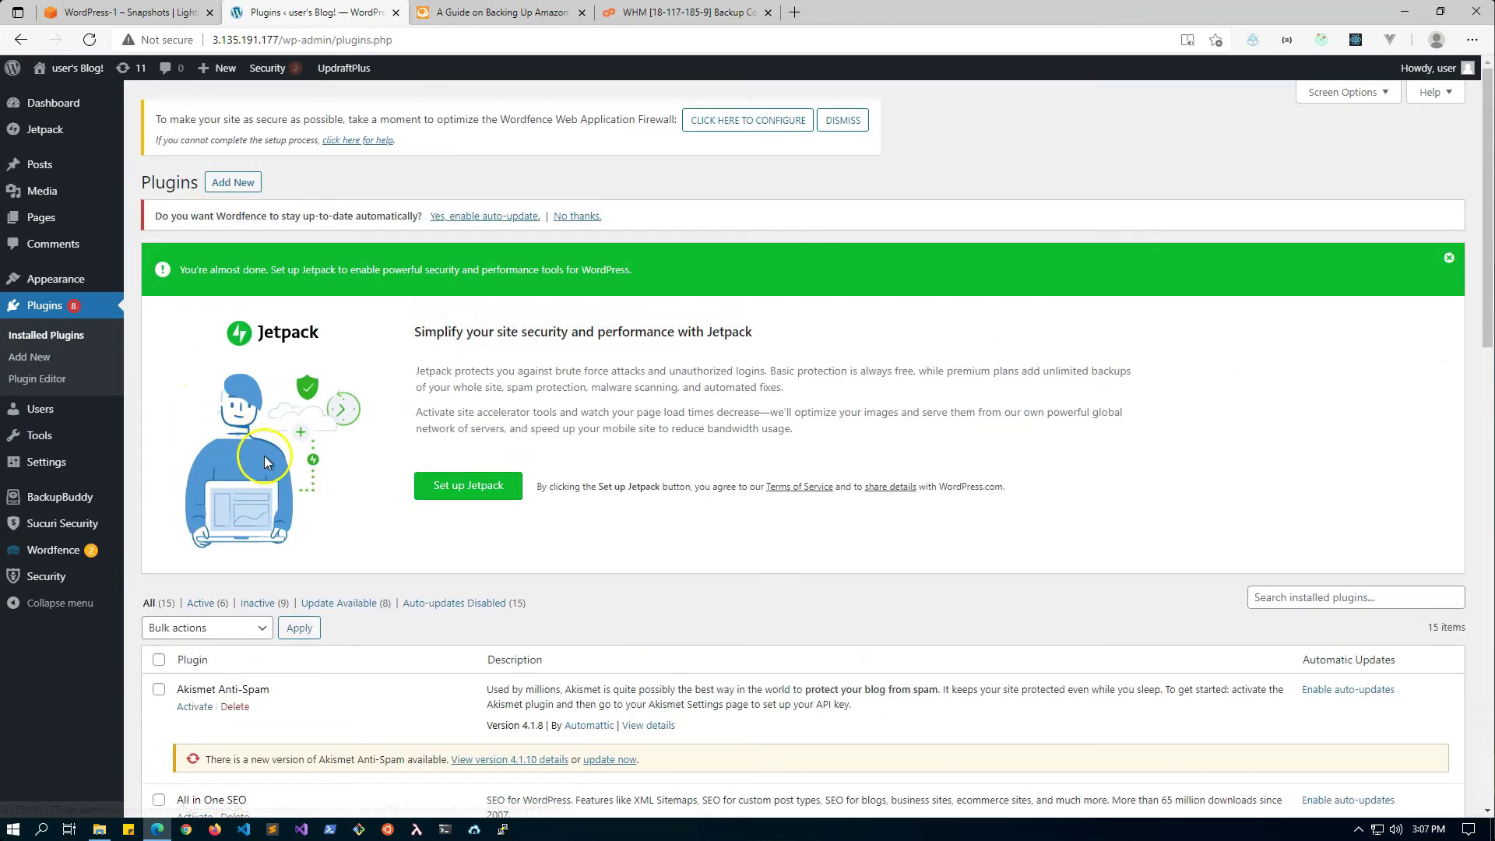
{"action": "scroll", "coordinate": [303, 576], "scroll_direction": "down", "scroll_amount": 7}
{"action": "scroll", "coordinate": [307, 578], "scroll_direction": "down", "scroll_amount": 8}
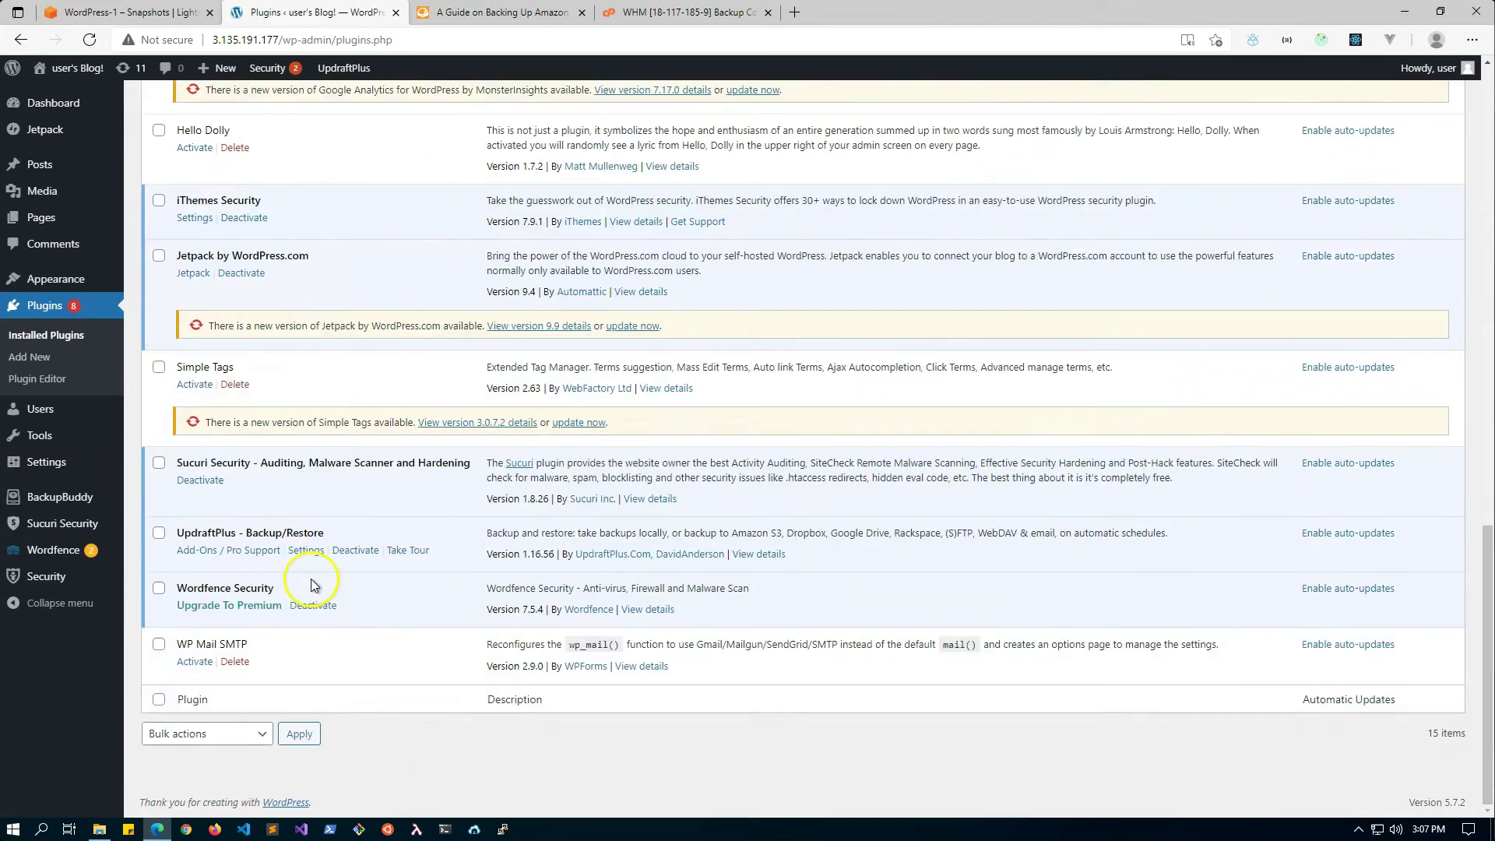
{"action": "left_click", "coordinate": [191, 662]}
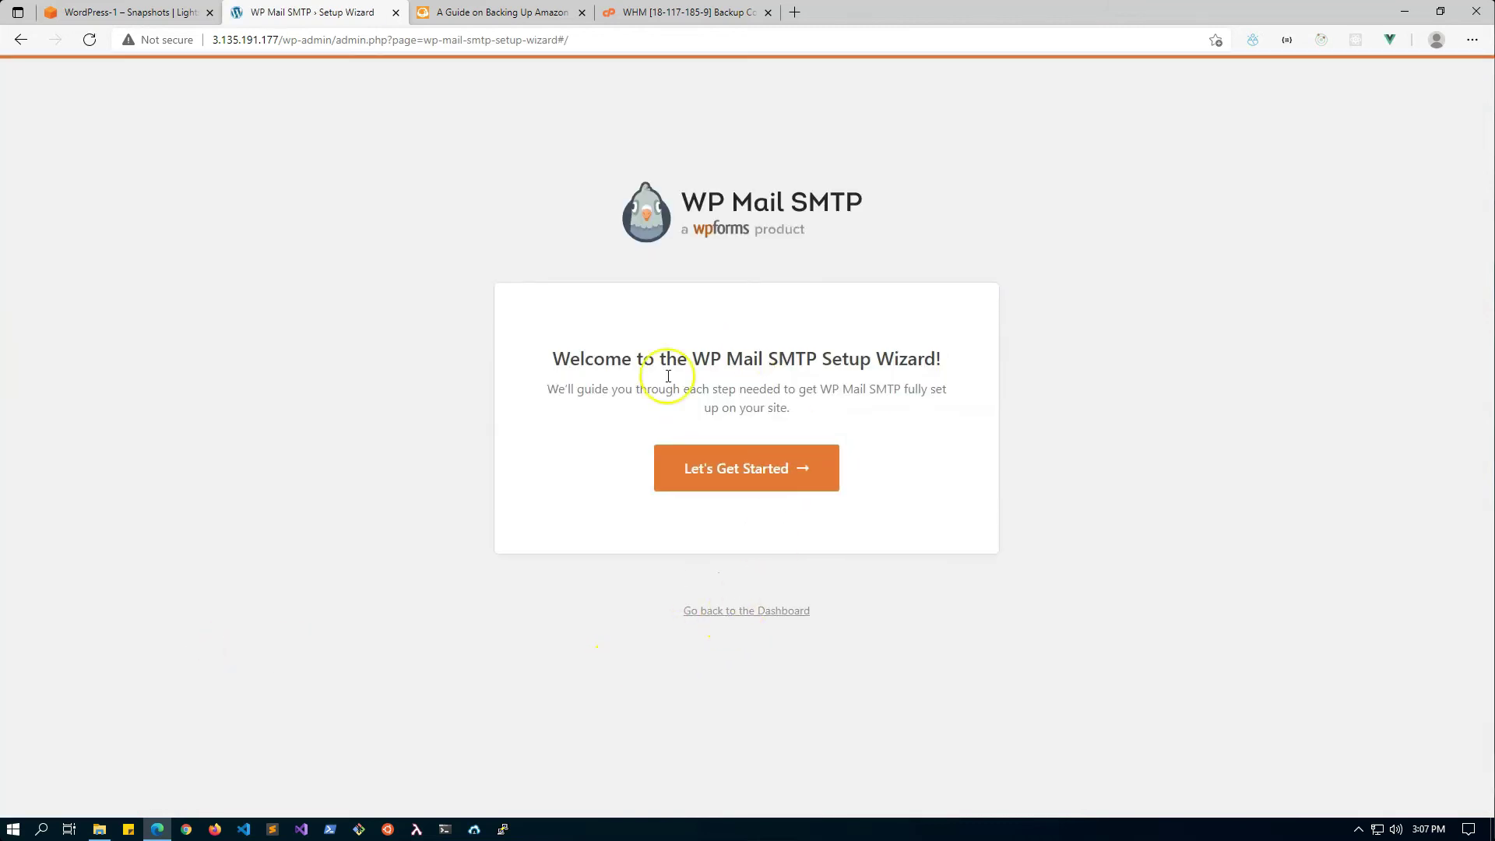
{"action": "left_click", "coordinate": [715, 614]}
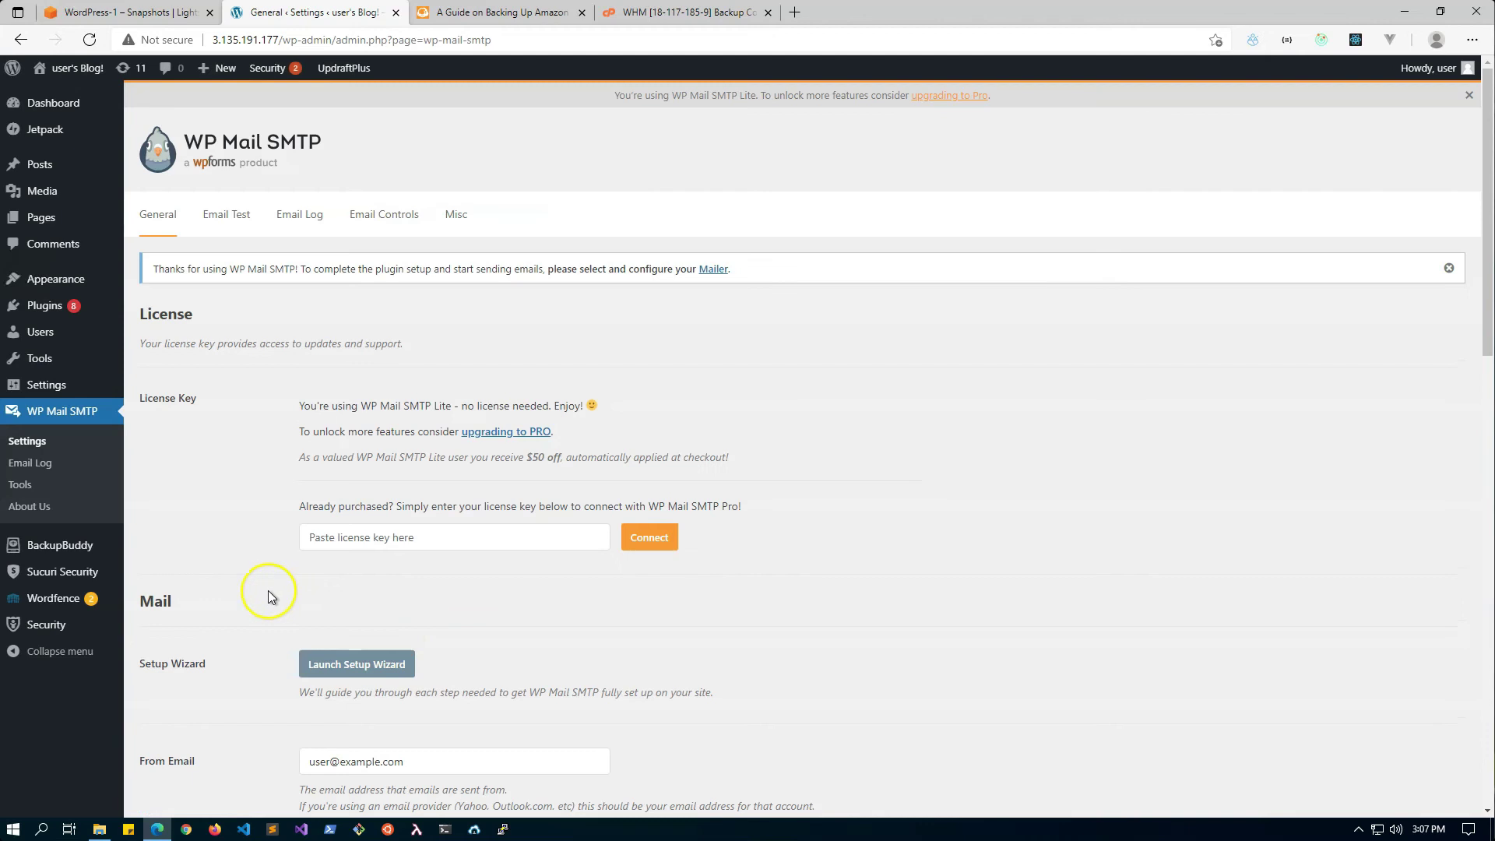
Step: Review the WP Mail SMTP Mail settings, highlighting the free Lite edition note
{"action": "scroll", "coordinate": [251, 585], "scroll_direction": "down", "scroll_amount": 2}
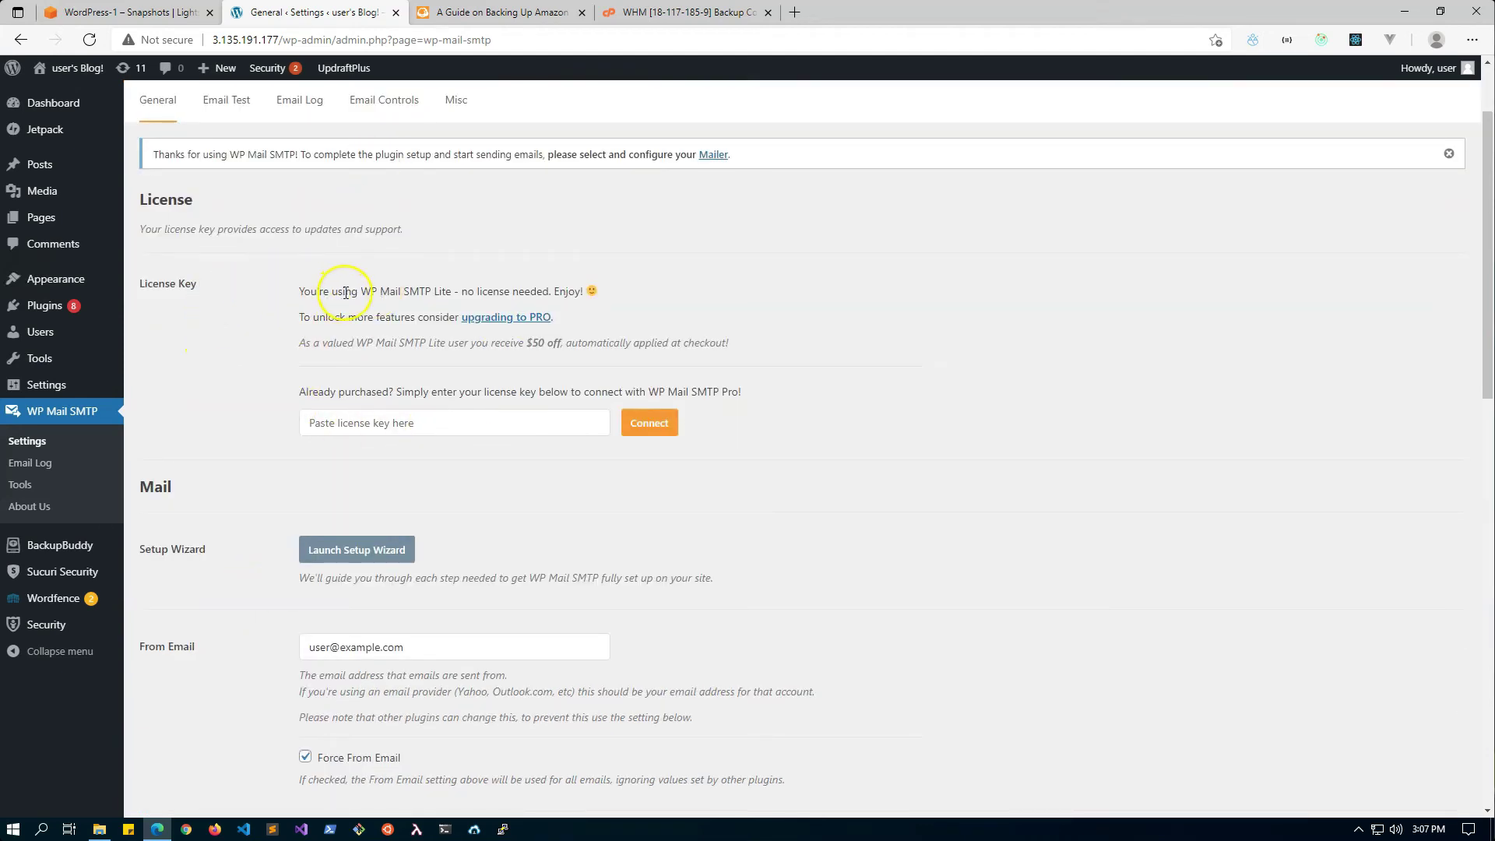
{"action": "left_click_drag", "start_coordinate": [397, 289], "coordinate": [487, 291]}
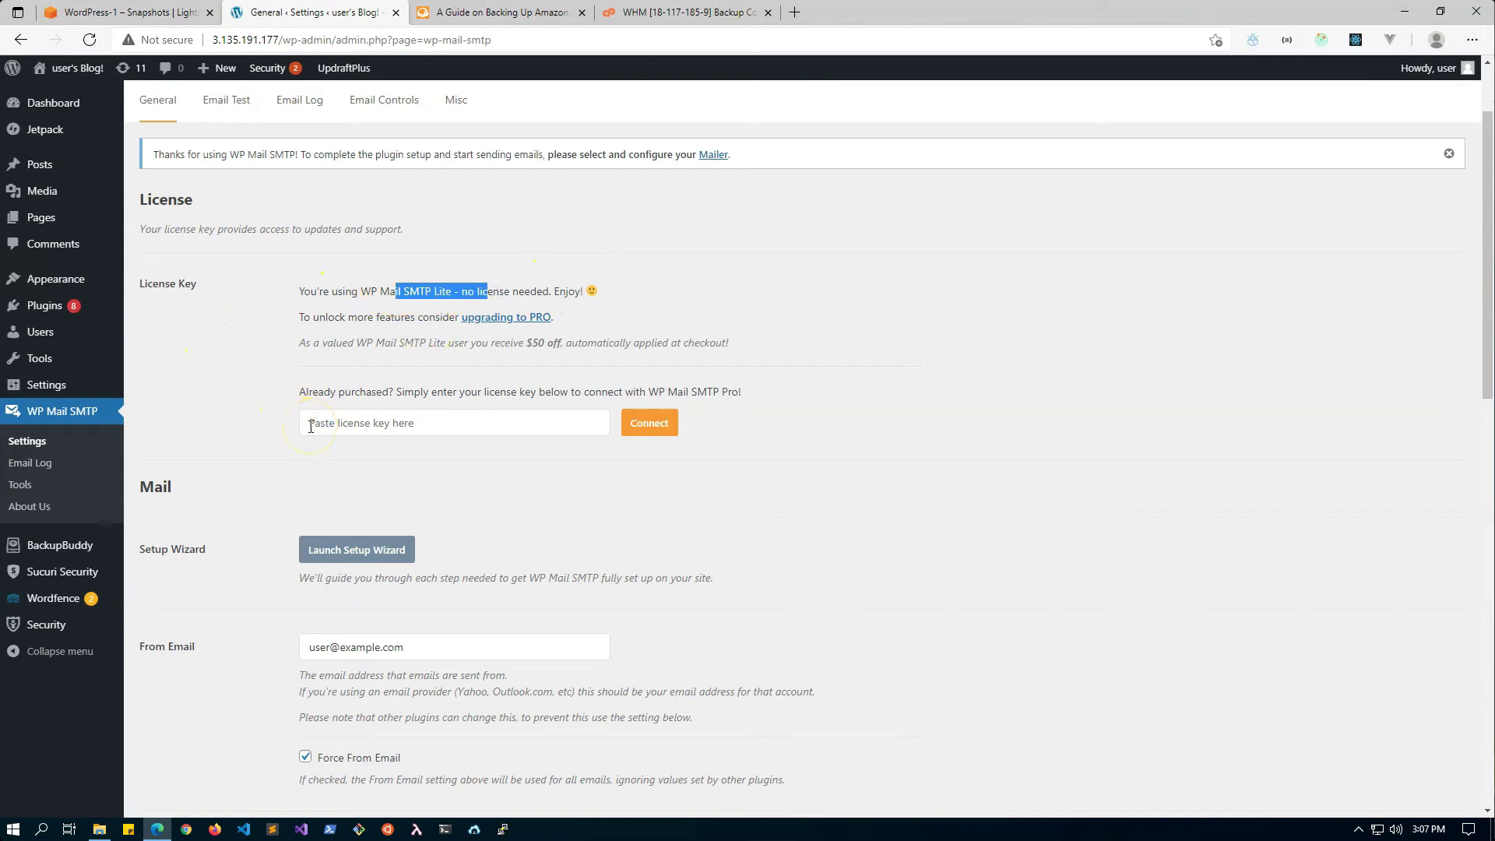
{"action": "scroll", "coordinate": [345, 478], "scroll_direction": "down", "scroll_amount": 4}
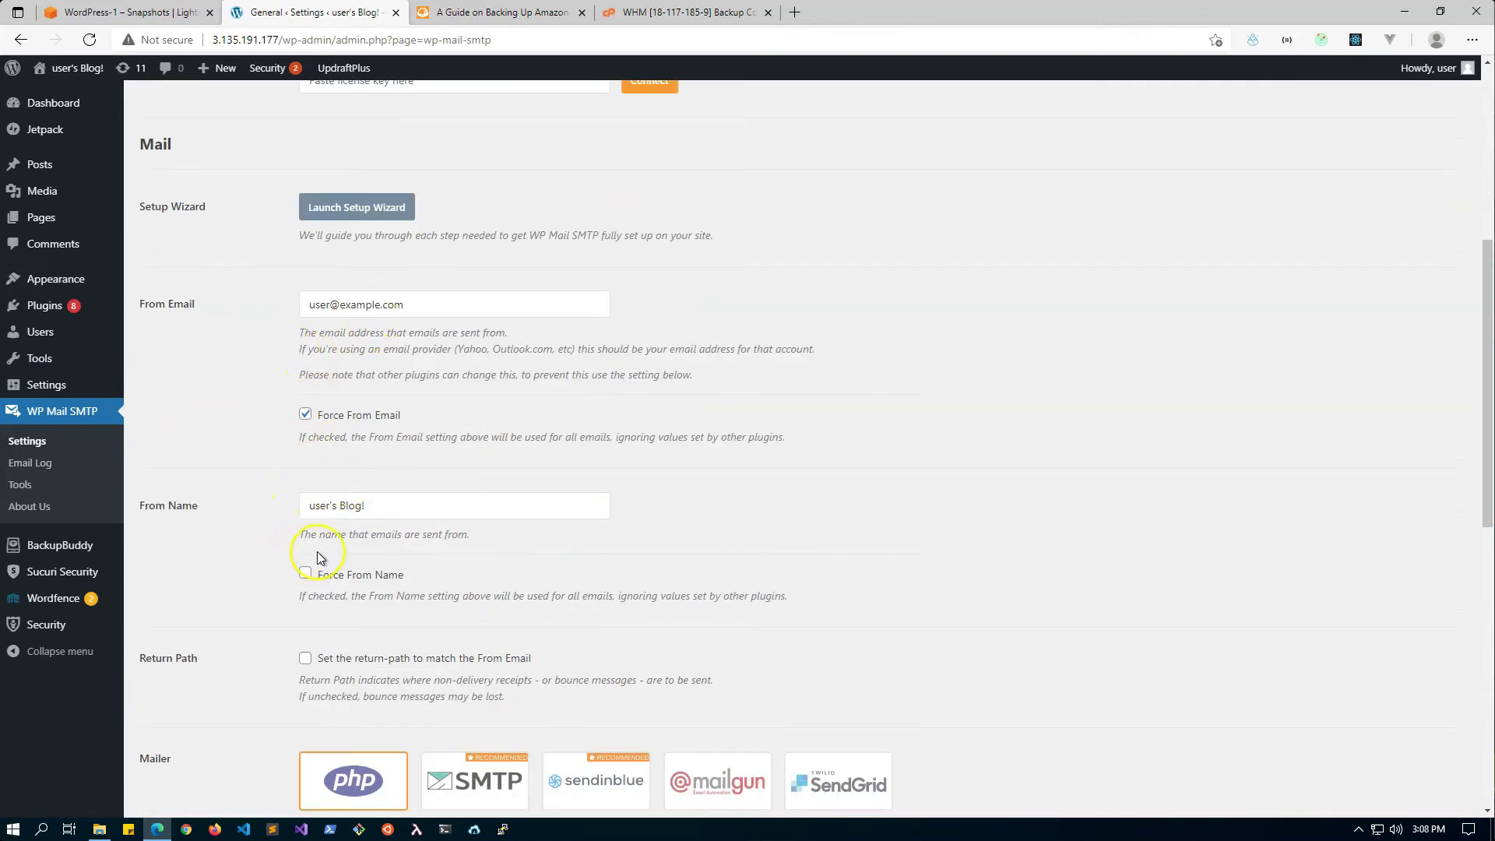
{"action": "scroll", "coordinate": [286, 578], "scroll_direction": "down", "scroll_amount": 4}
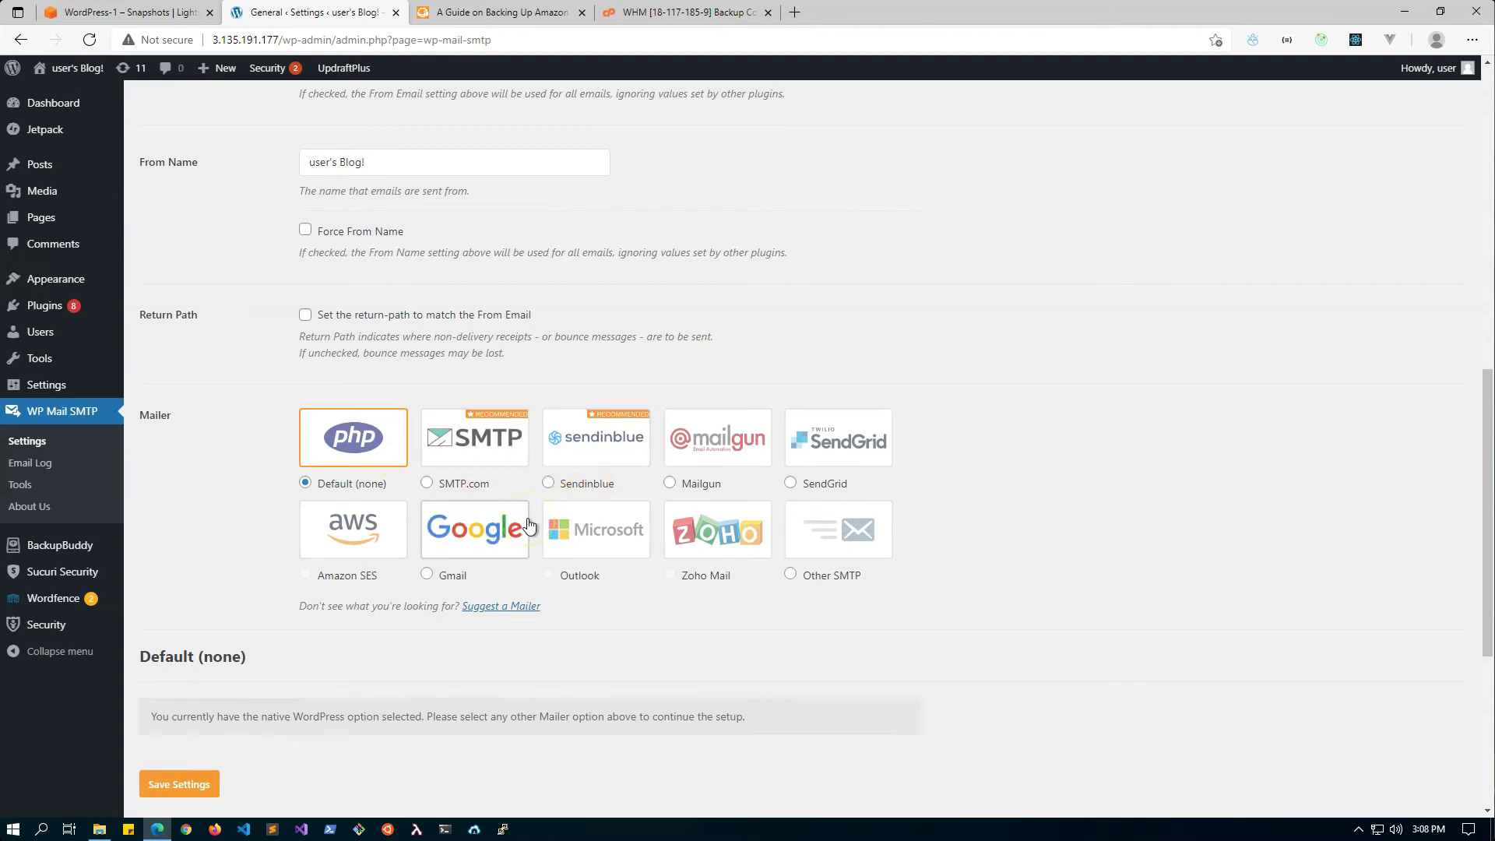
{"action": "scroll", "coordinate": [362, 573], "scroll_direction": "up", "scroll_amount": 2}
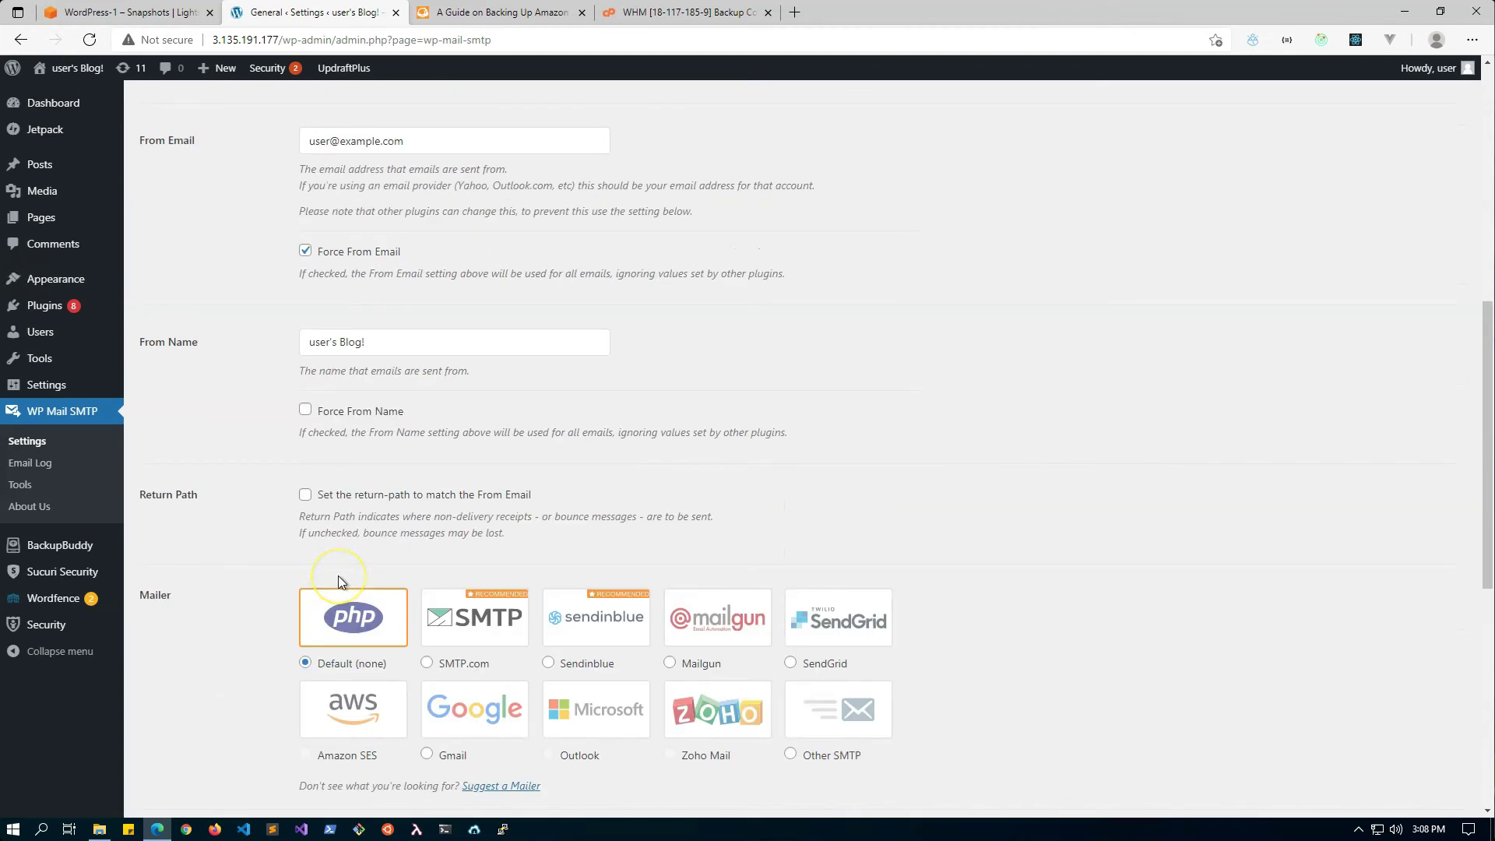
{"action": "scroll", "coordinate": [338, 577], "scroll_direction": "up", "scroll_amount": 7}
Step: Search the plugin directory for 'cache' and install W3 Total Cache
{"action": "mouse_move", "coordinate": [102, 315]}
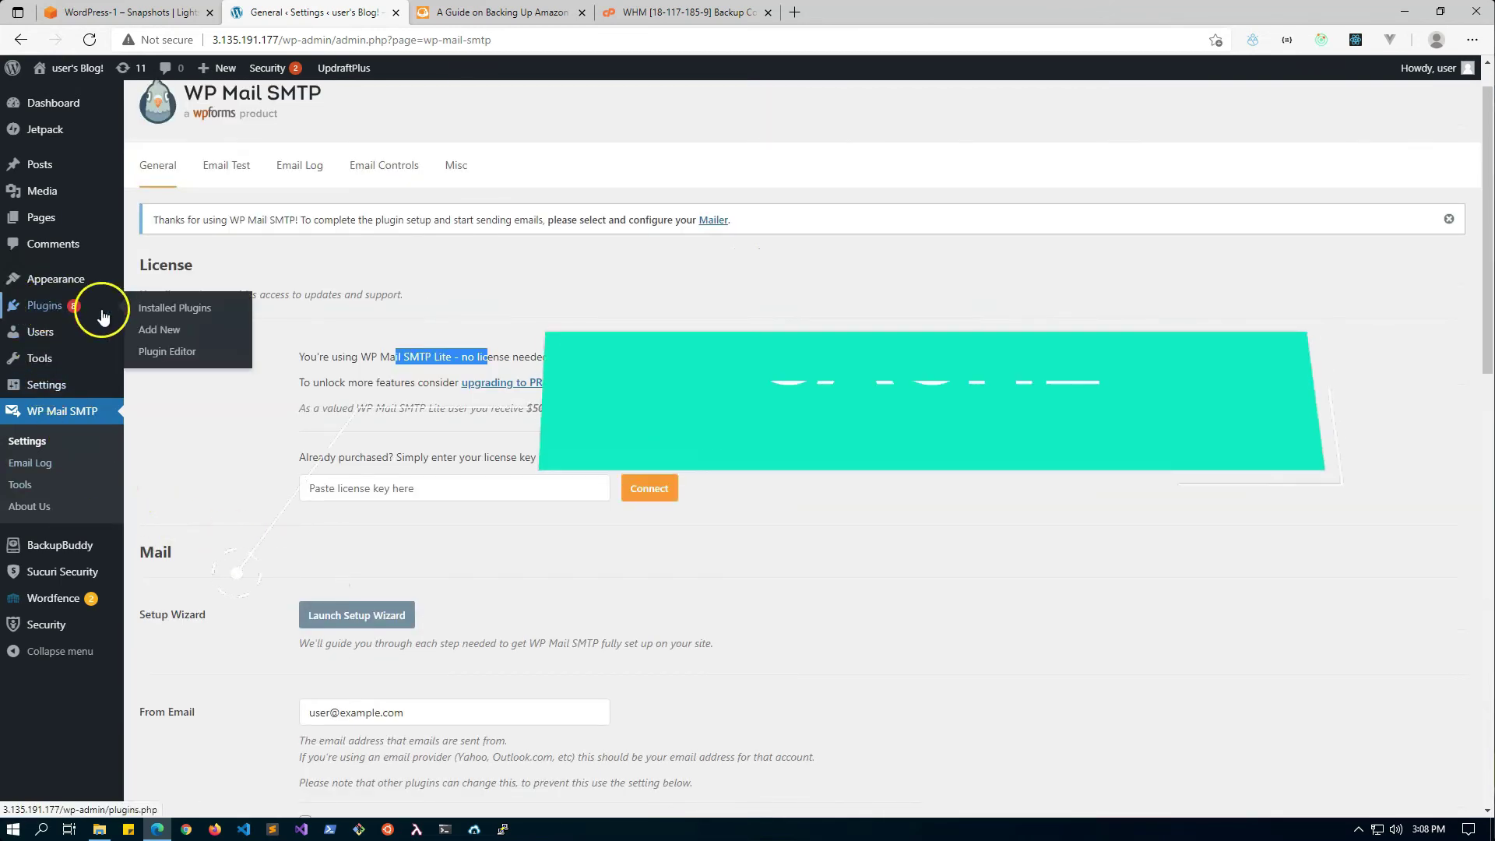
{"action": "left_click", "coordinate": [158, 330]}
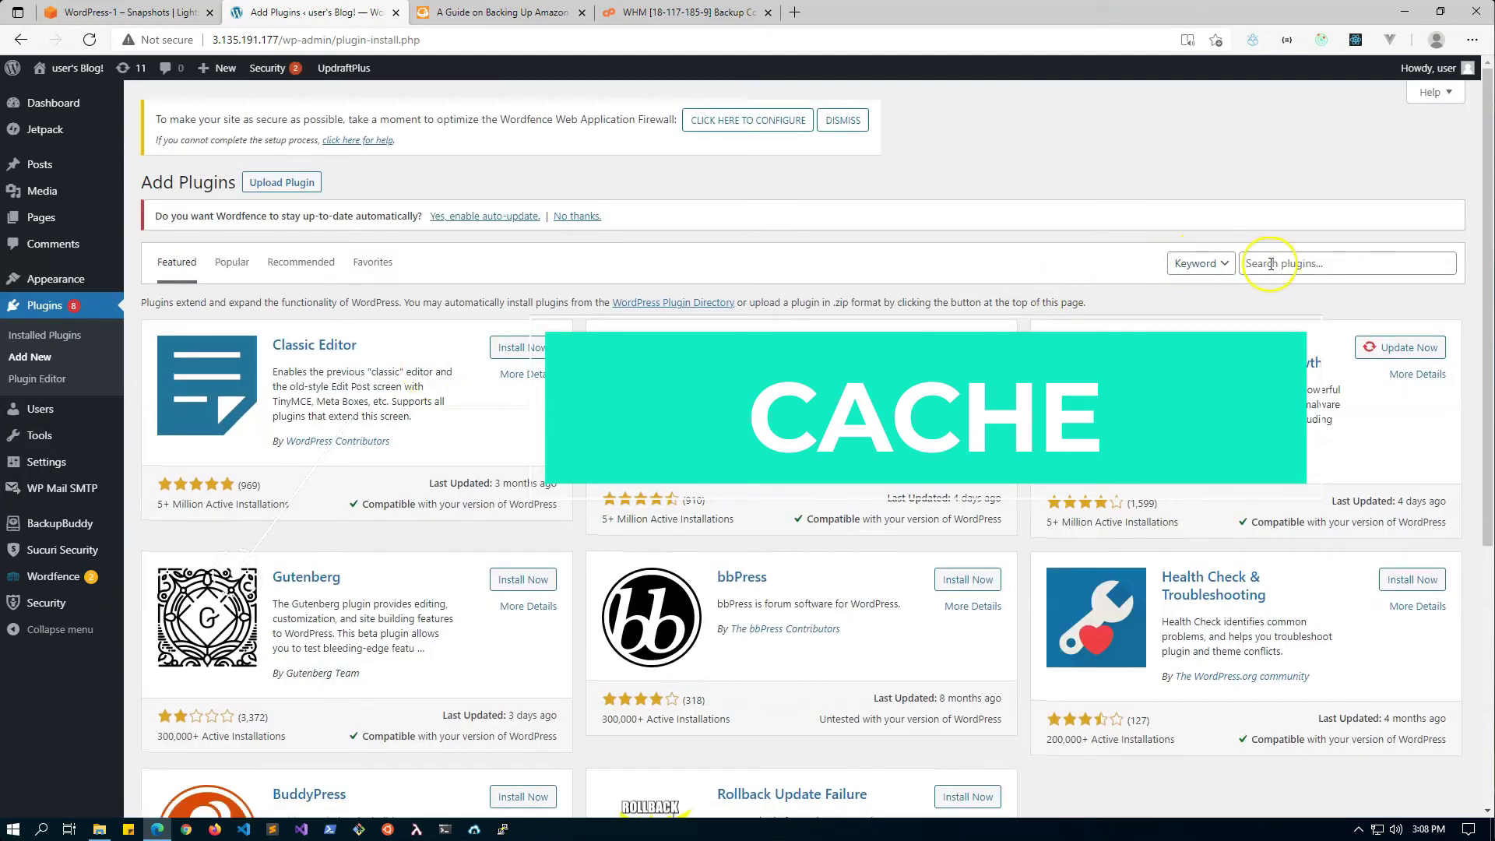
{"action": "left_click", "coordinate": [1271, 264]}
{"action": "type", "text": "c"}
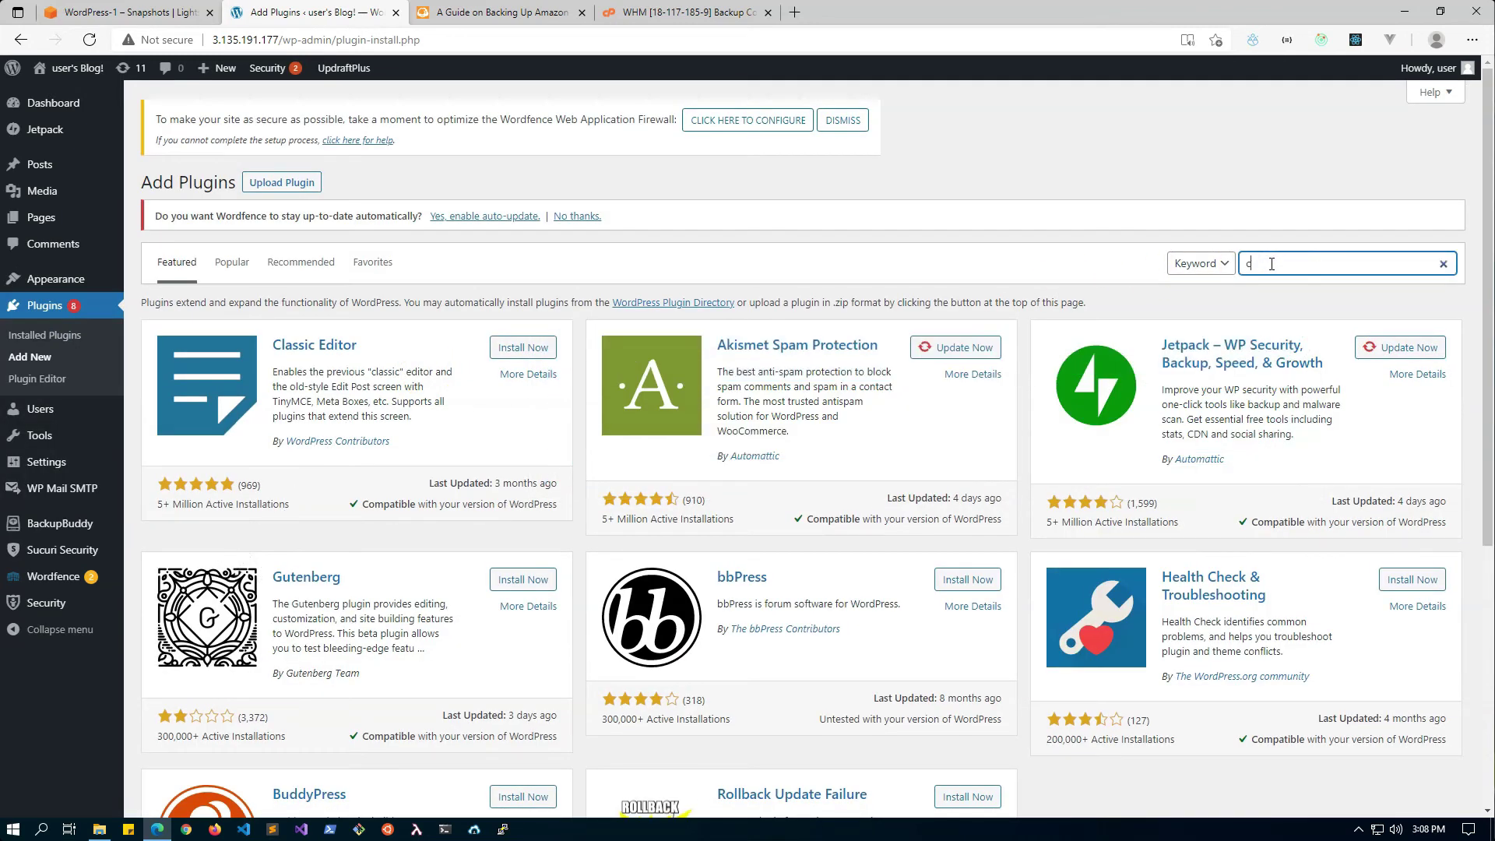
{"action": "type", "text": "ach"}
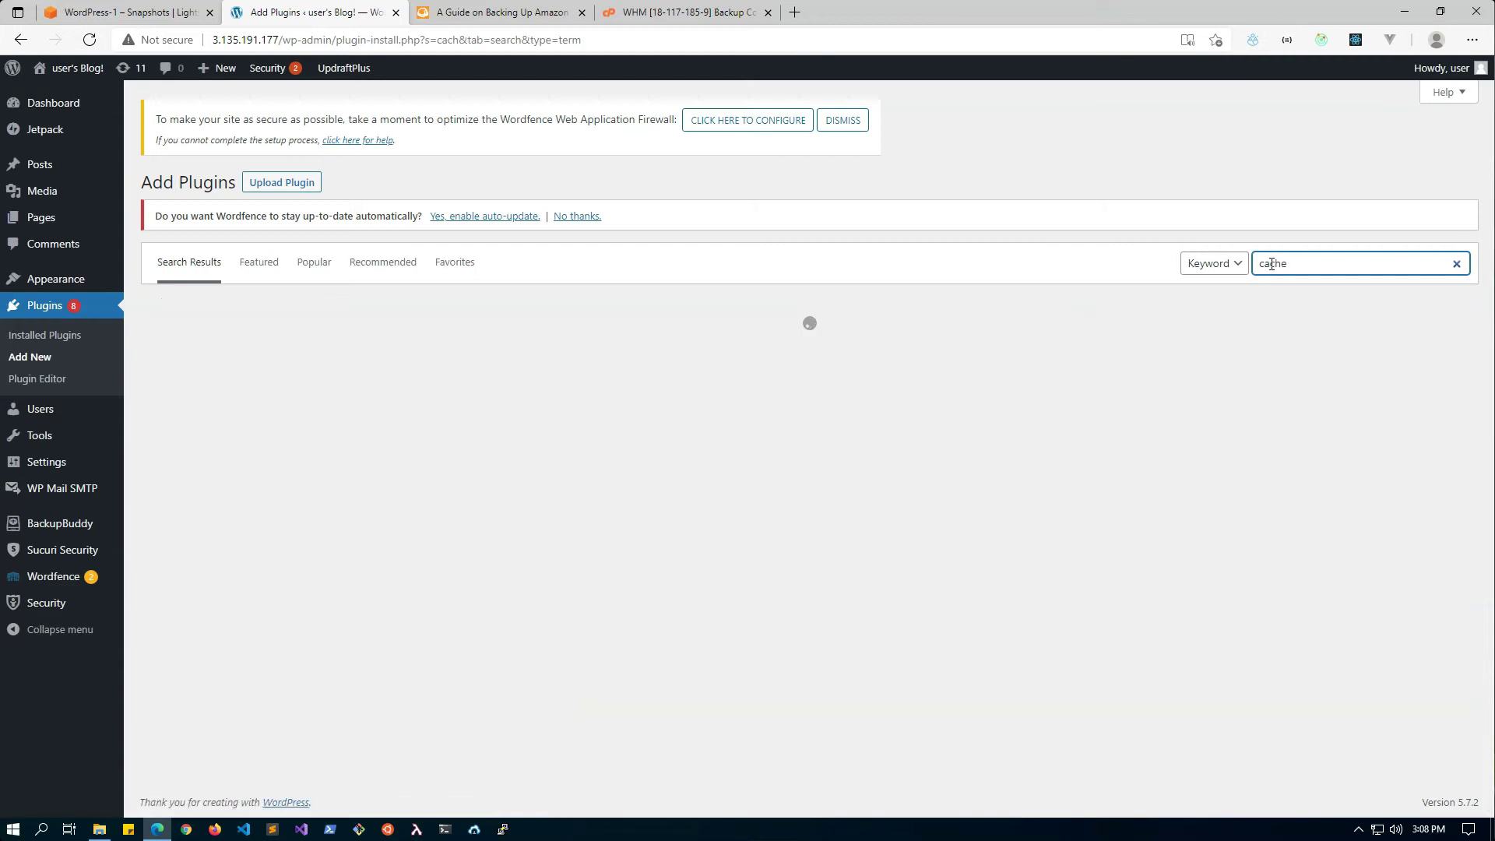
{"action": "type", "text": "e"}
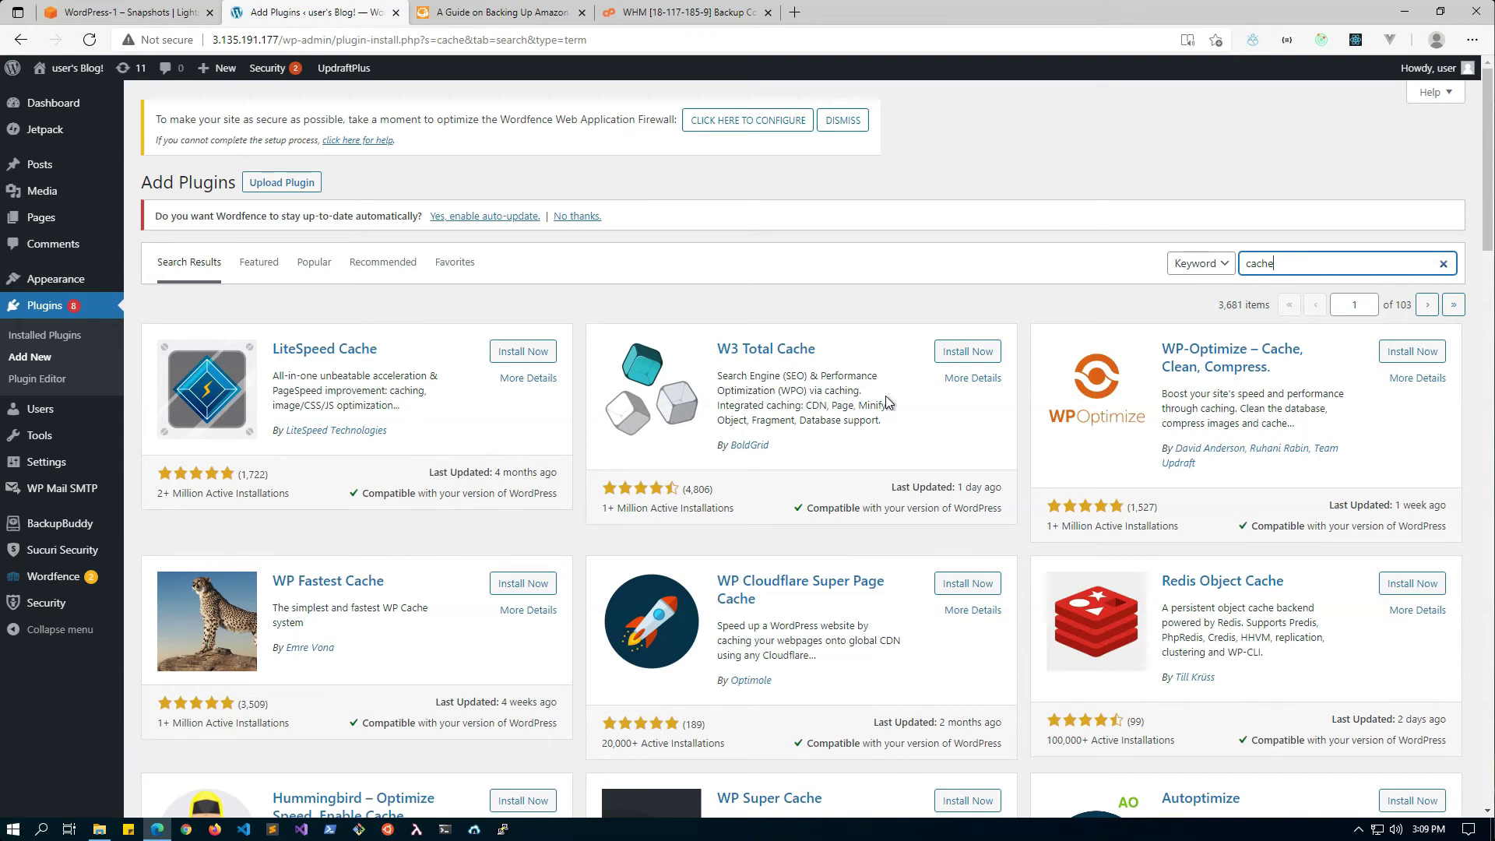
{"action": "left_click", "coordinate": [968, 351]}
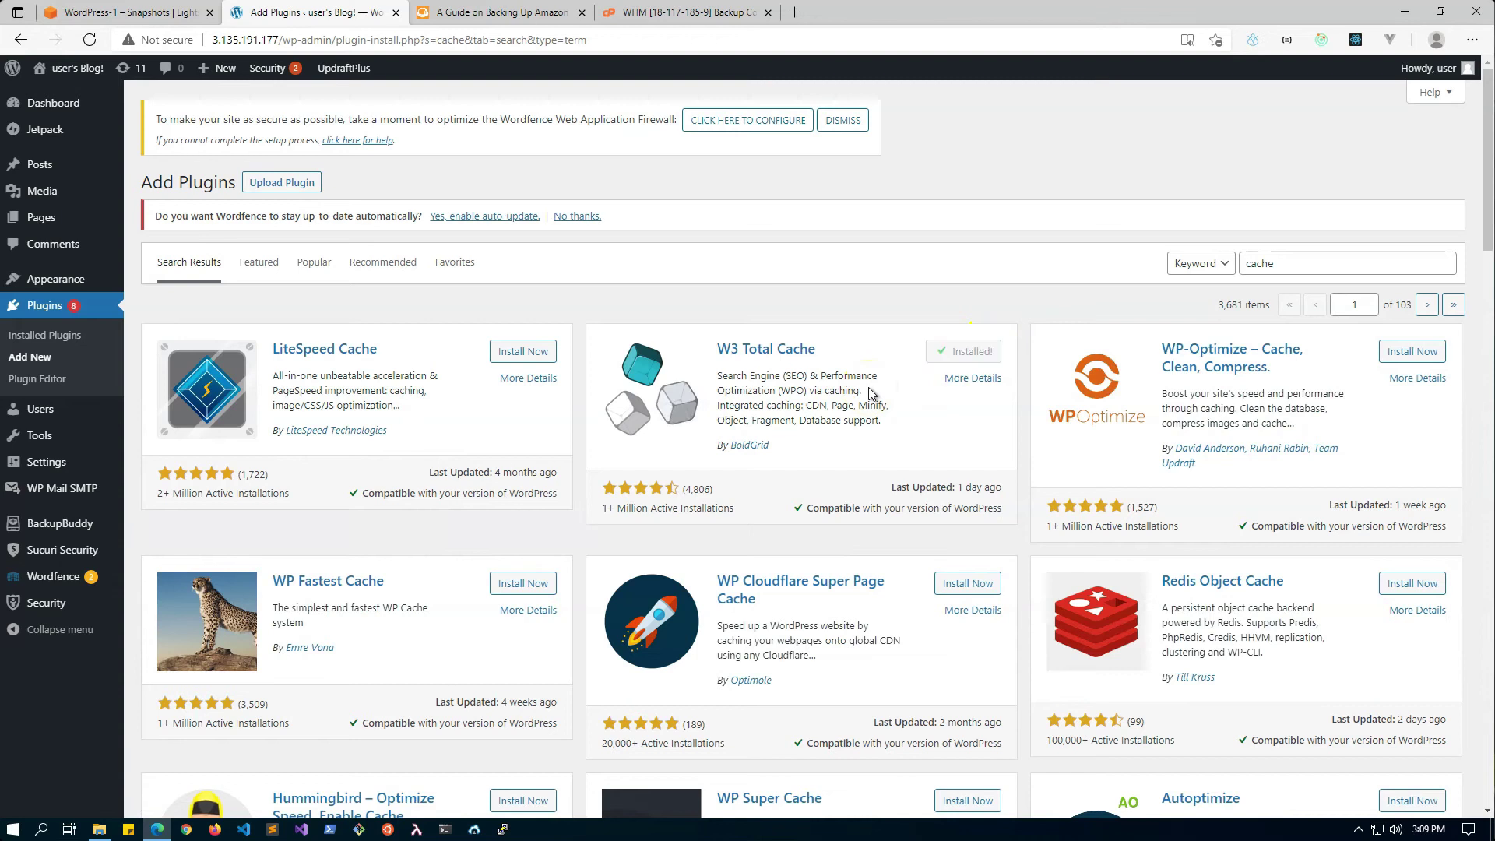
Step: Activate W3 Total Cache and leave its setup guide for the General Settings page
{"action": "left_click", "coordinate": [976, 357]}
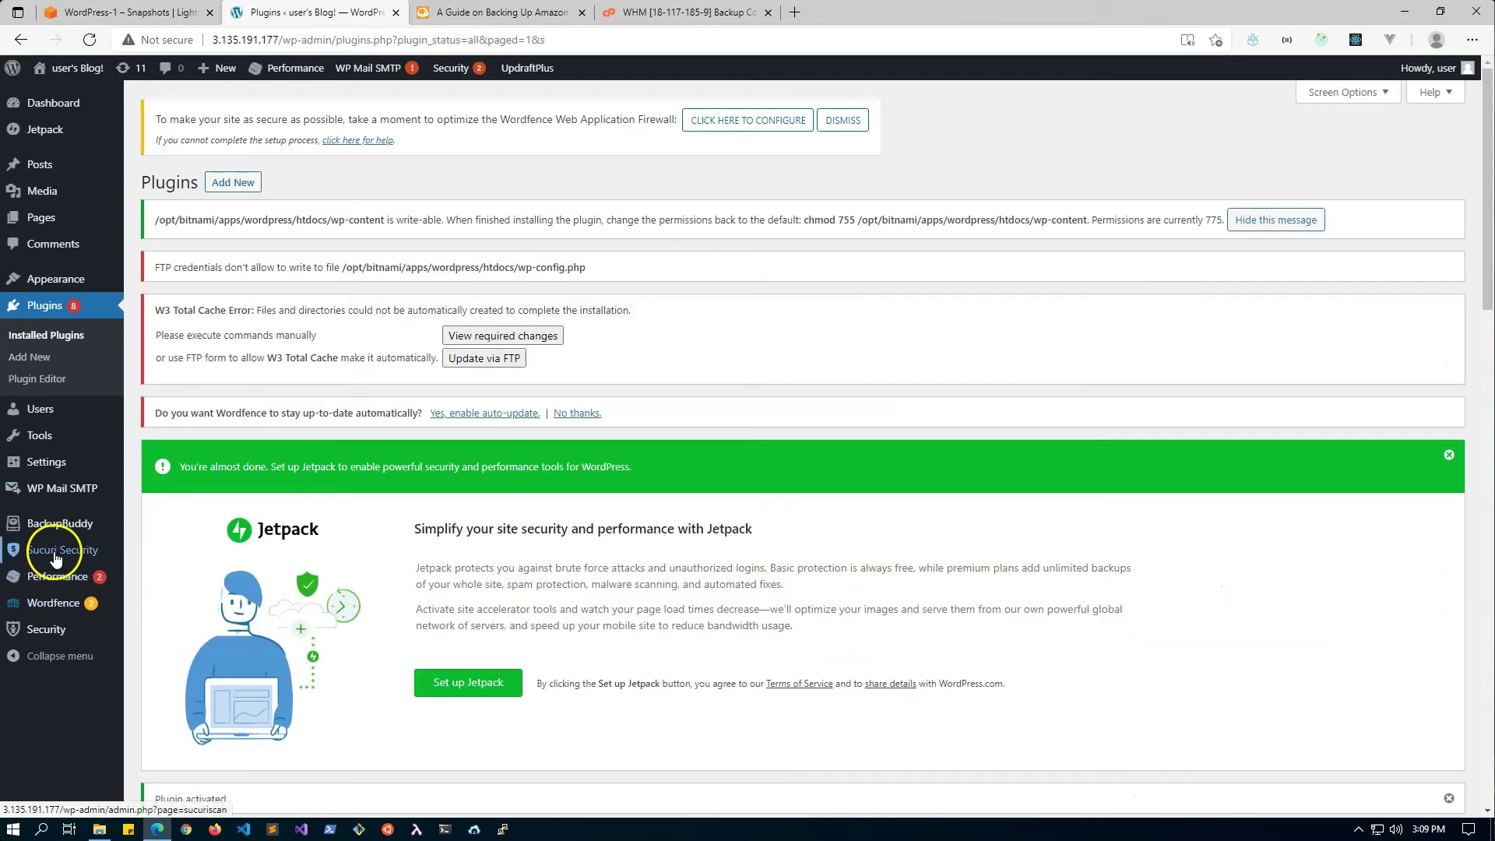
{"action": "mouse_move", "coordinate": [60, 522]}
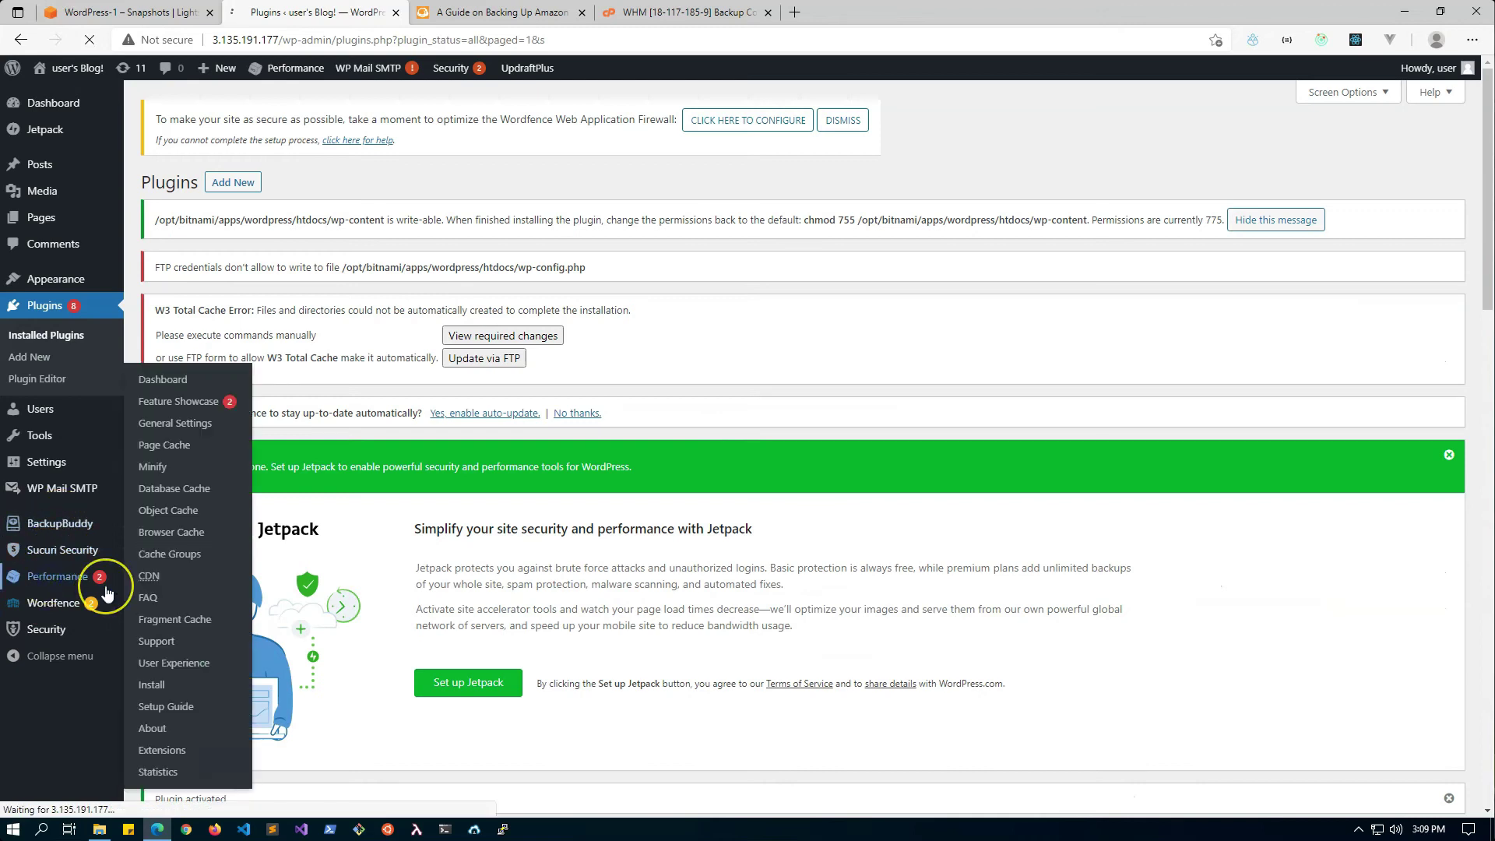
{"action": "left_click", "coordinate": [107, 593]}
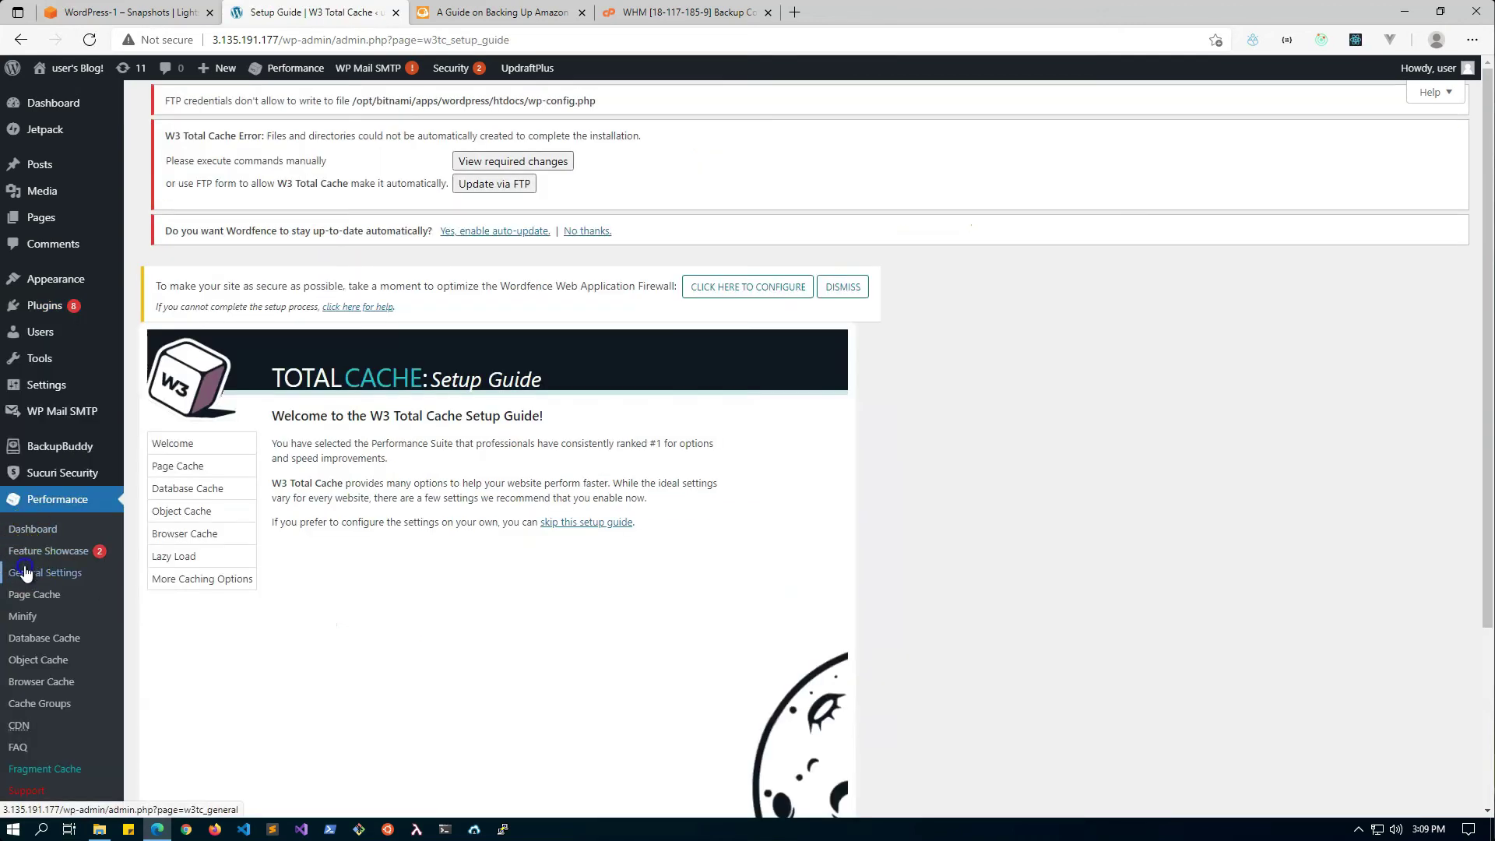
{"action": "left_click", "coordinate": [70, 575]}
{"action": "left_click", "coordinate": [822, 124]}
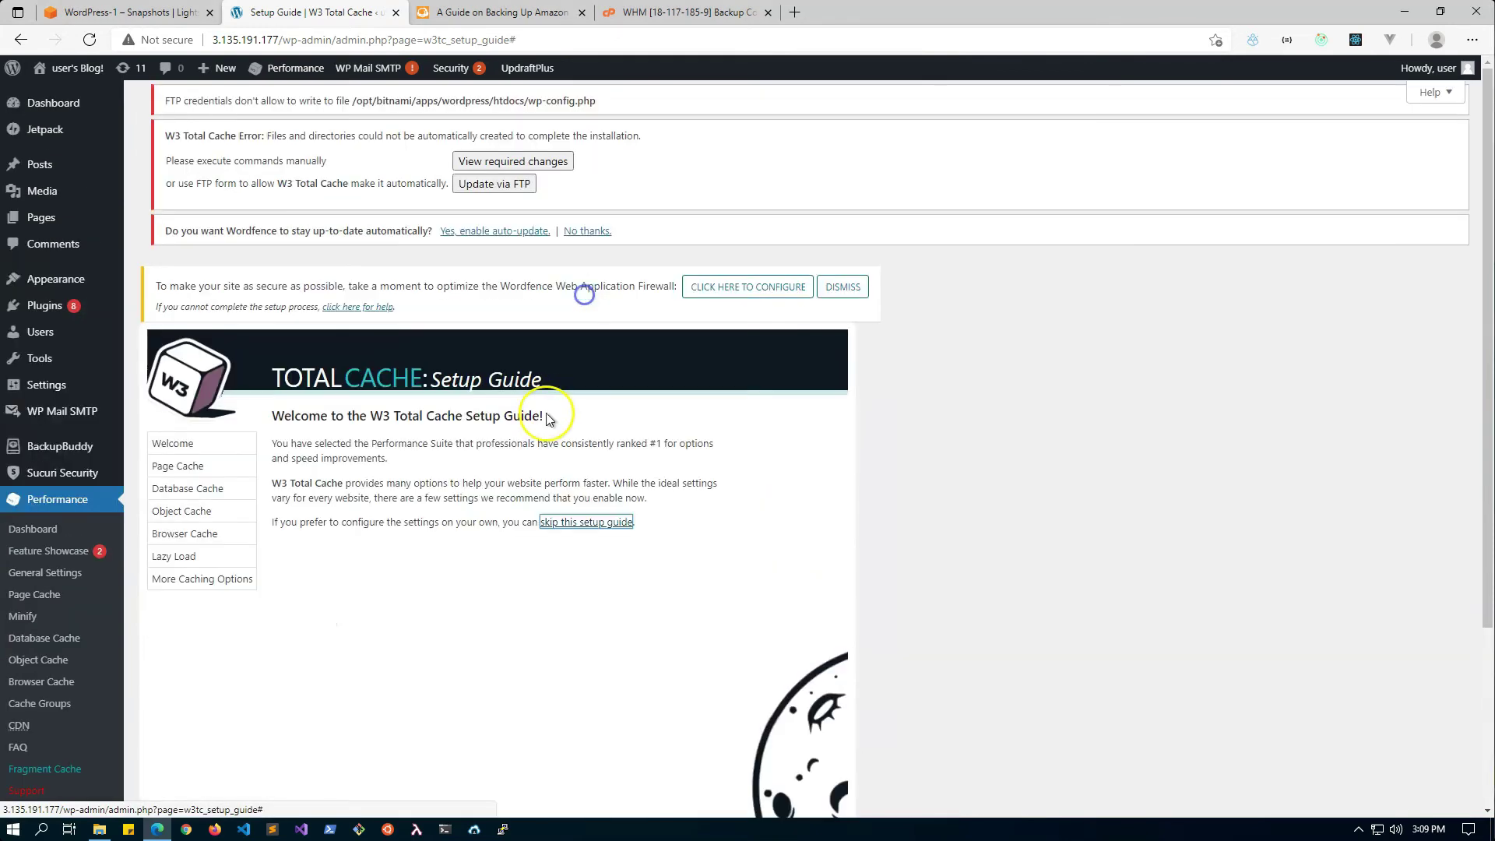
{"action": "scroll", "coordinate": [357, 545], "scroll_direction": "down", "scroll_amount": 6}
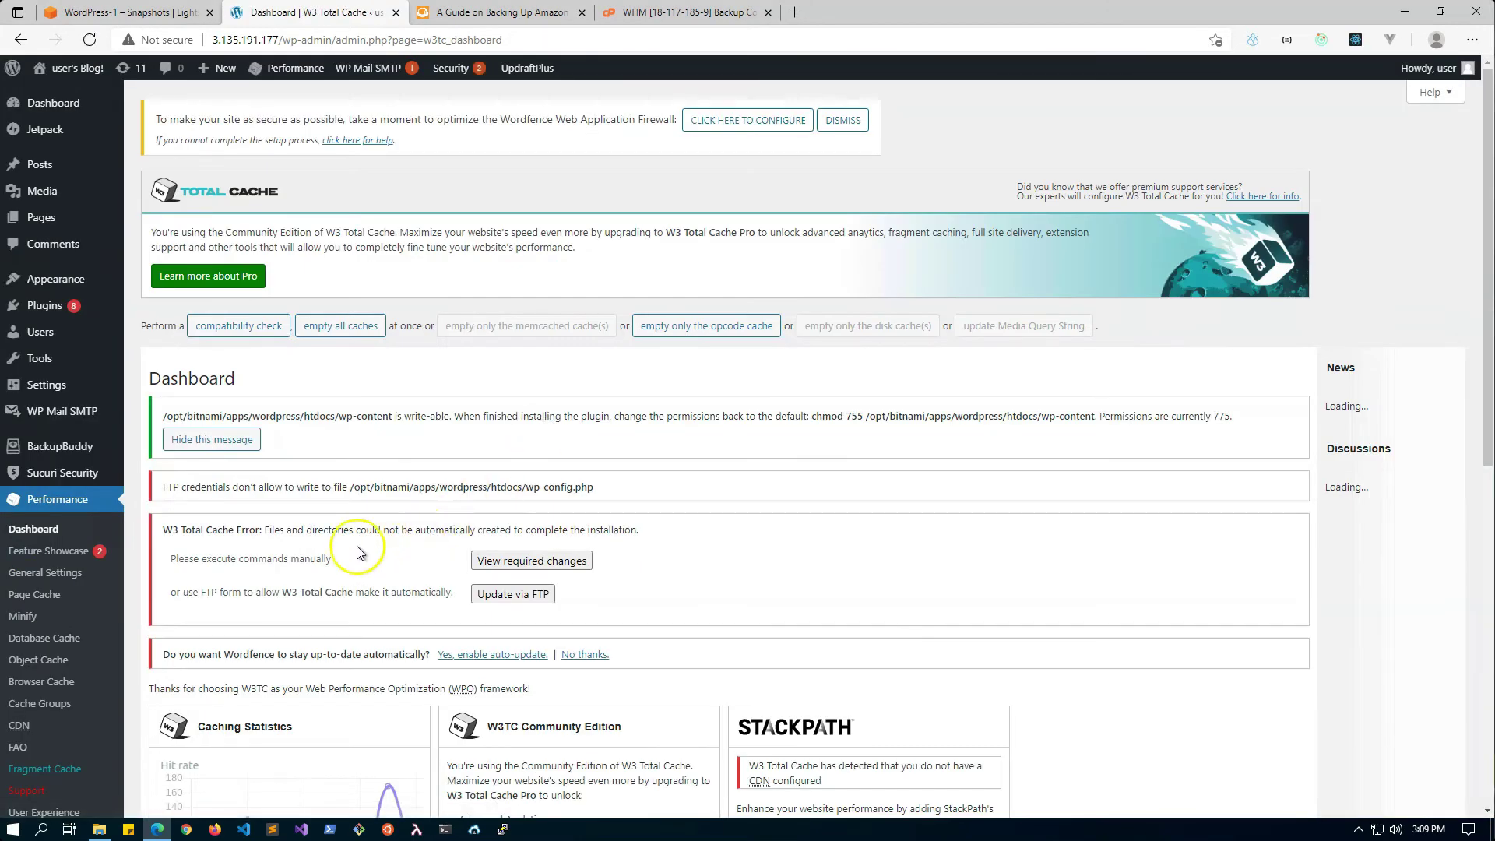
{"action": "scroll", "coordinate": [357, 546], "scroll_direction": "up", "scroll_amount": 5}
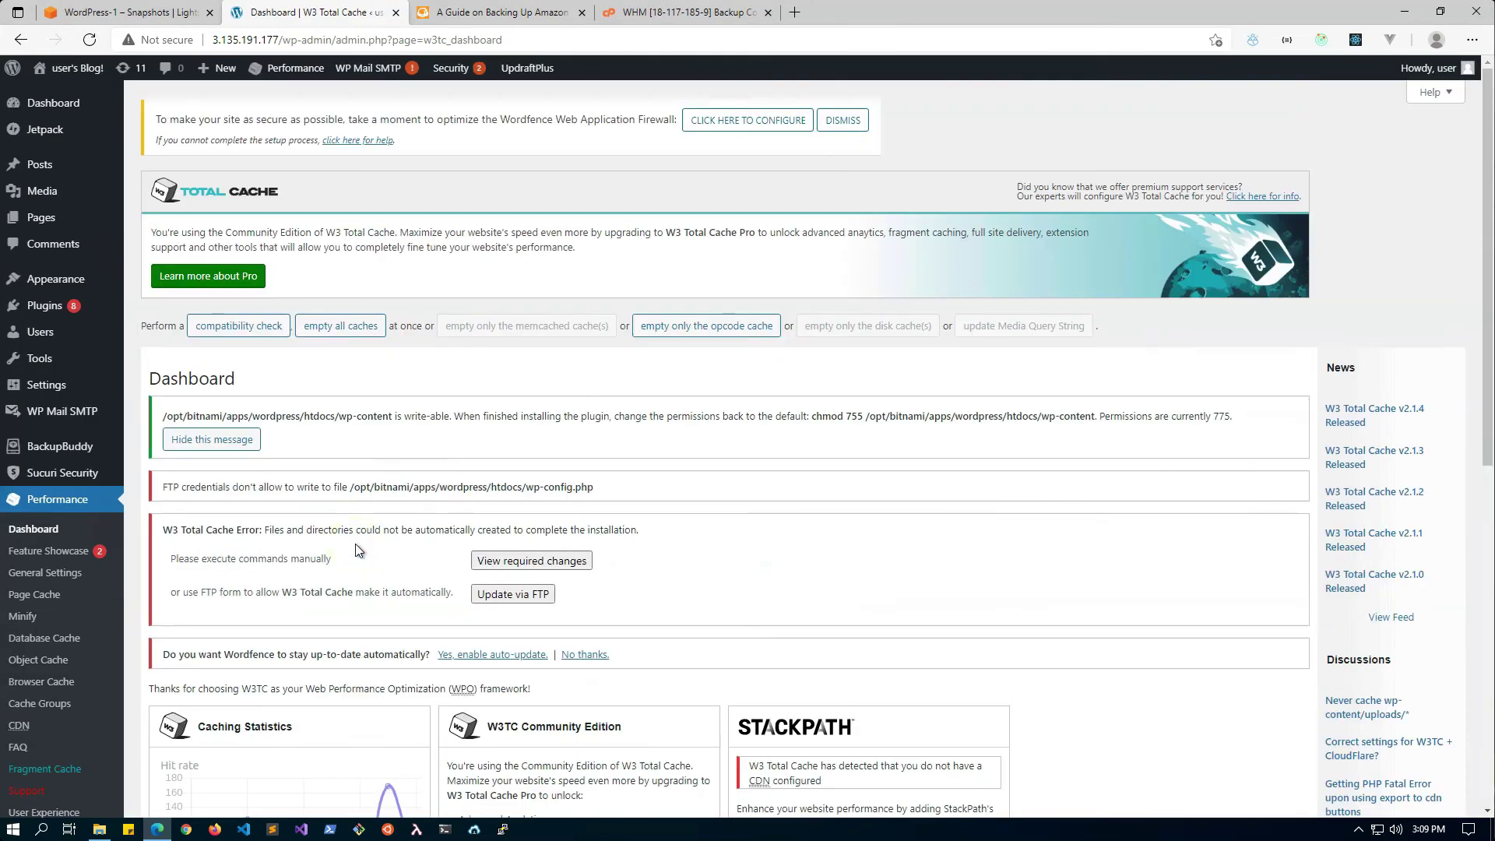
{"action": "scroll", "coordinate": [357, 545], "scroll_direction": "down", "scroll_amount": 3}
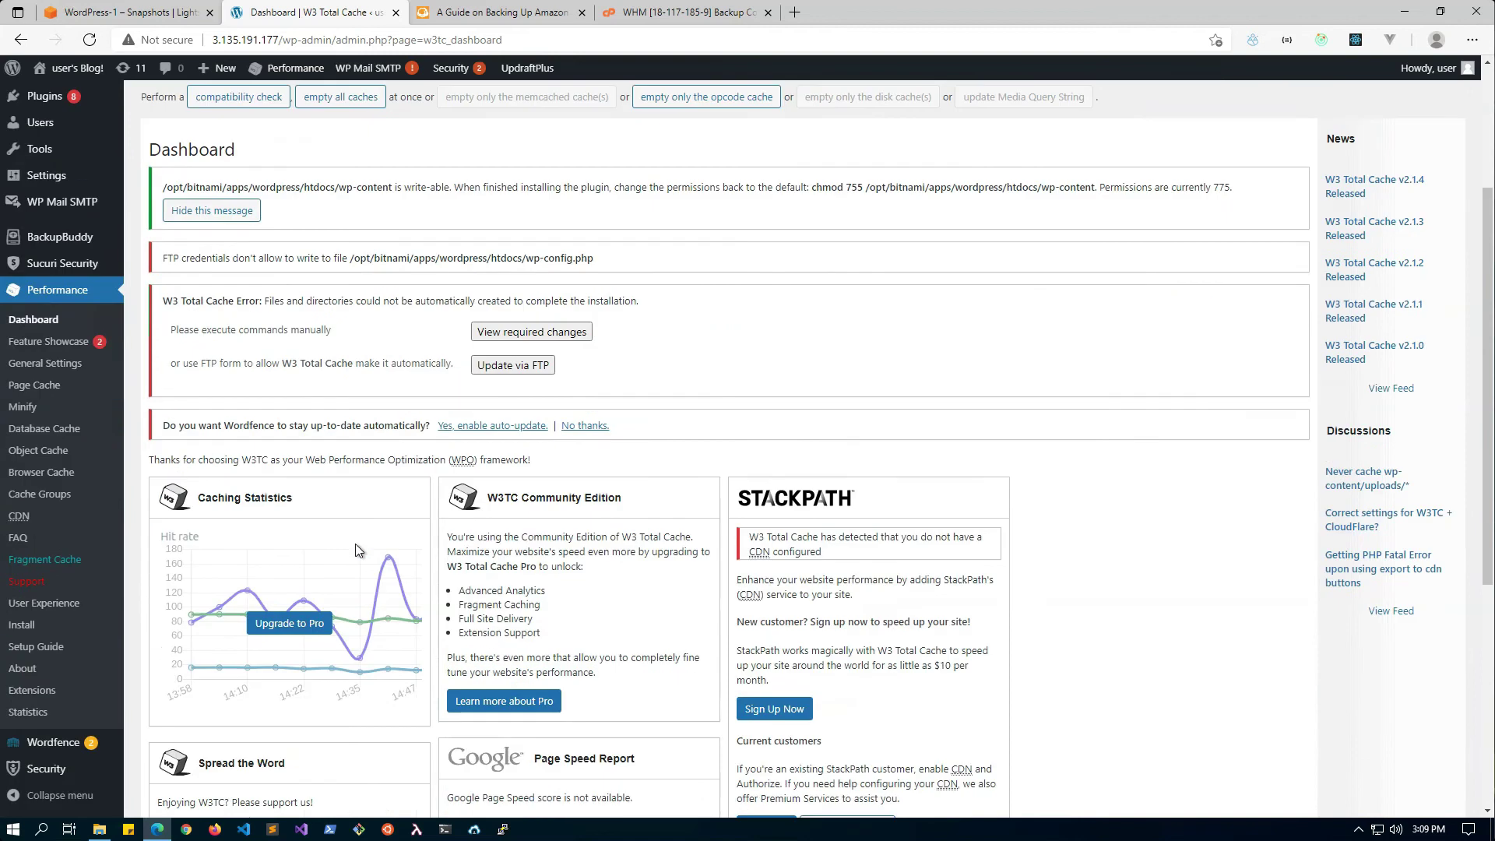
Step: Review the W3 Total Cache Page Cache, Minify and Database Cache settings
{"action": "left_click", "coordinate": [31, 385]}
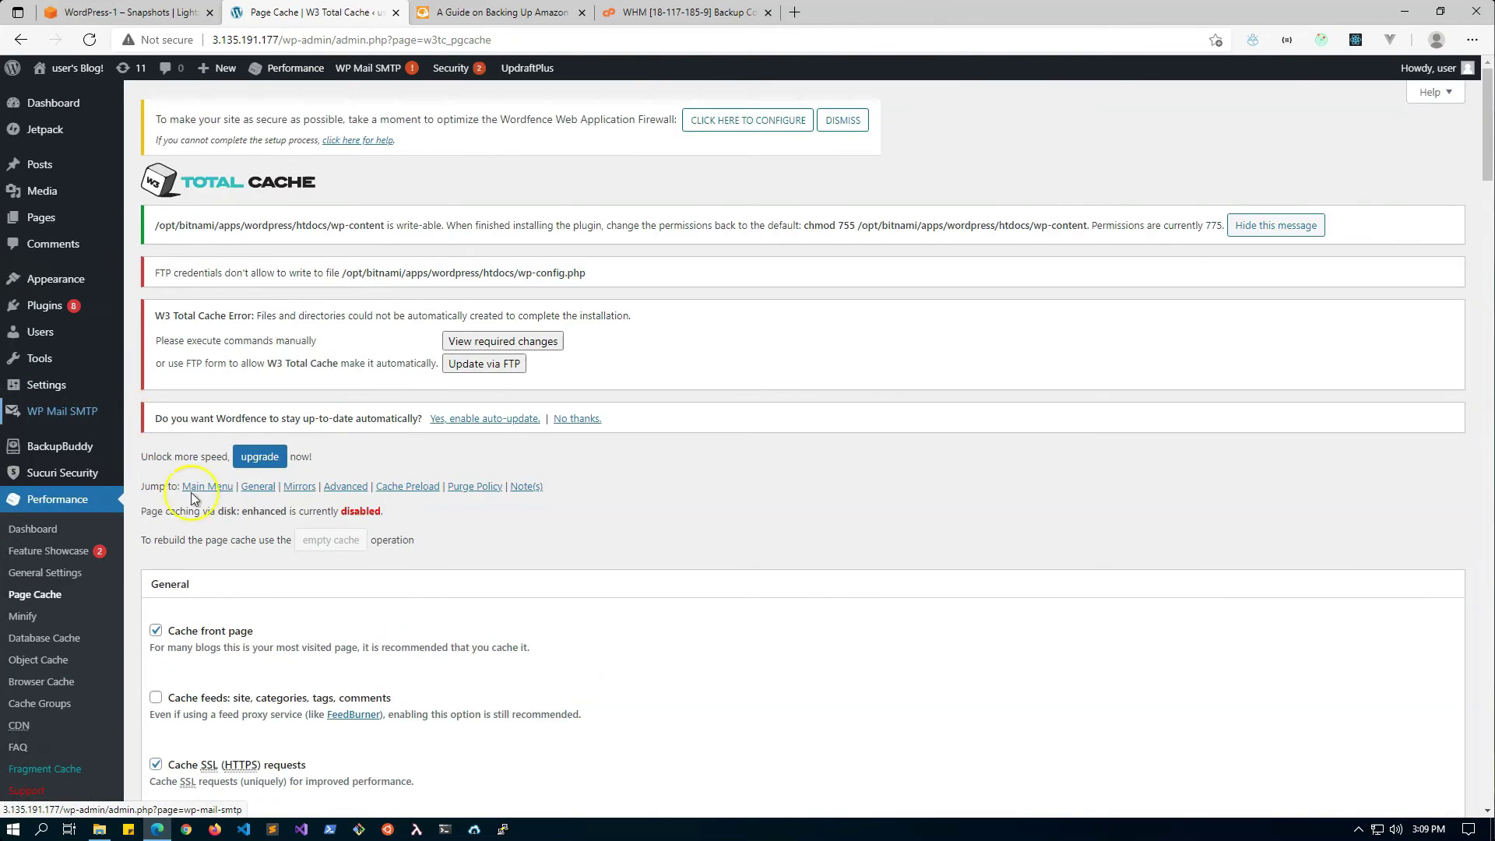
{"action": "scroll", "coordinate": [382, 631], "scroll_direction": "down", "scroll_amount": 4}
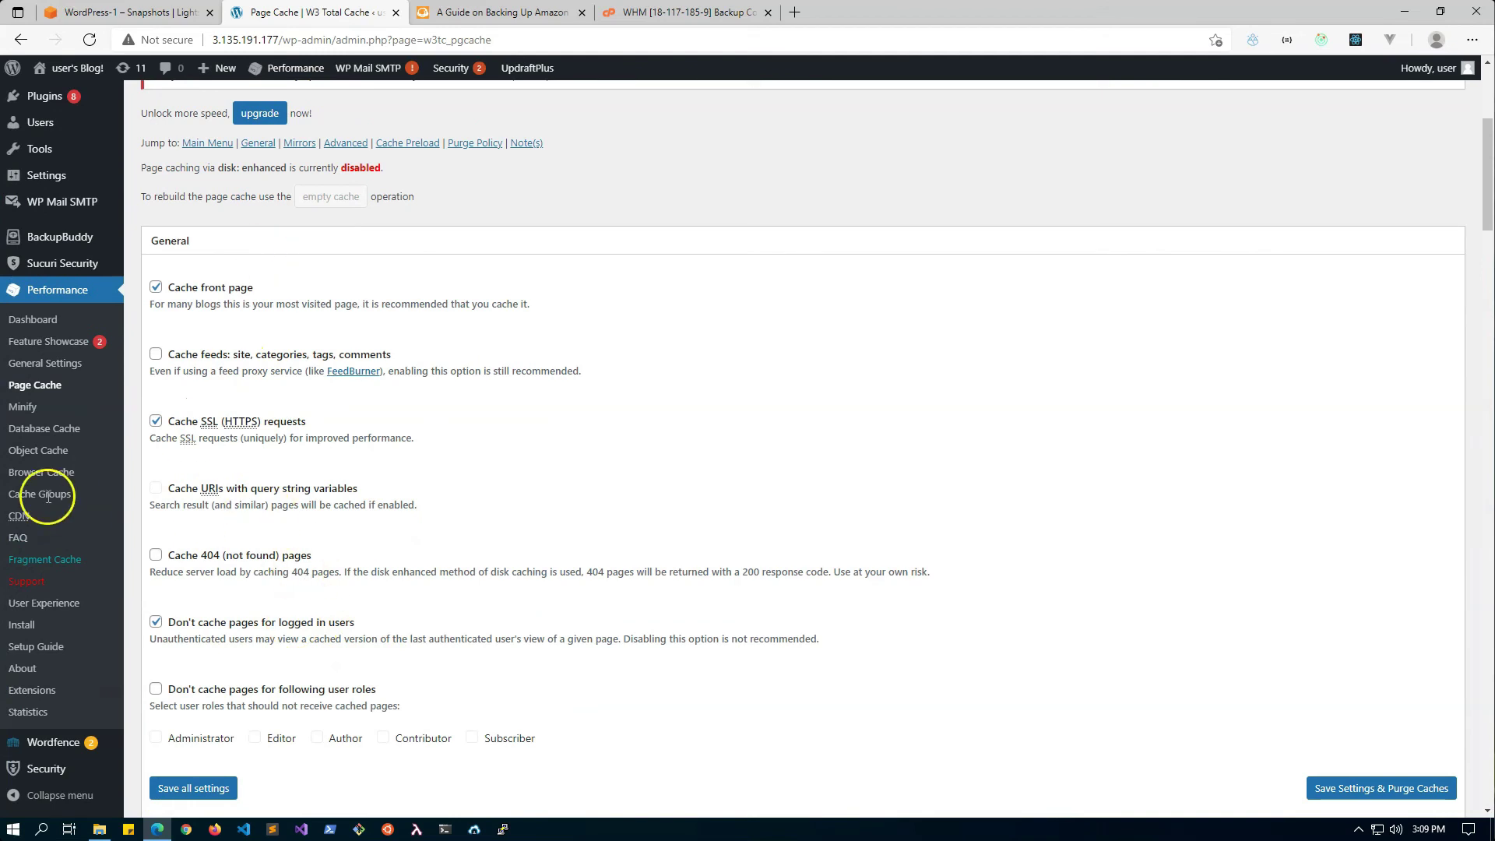
{"action": "left_click", "coordinate": [22, 407]}
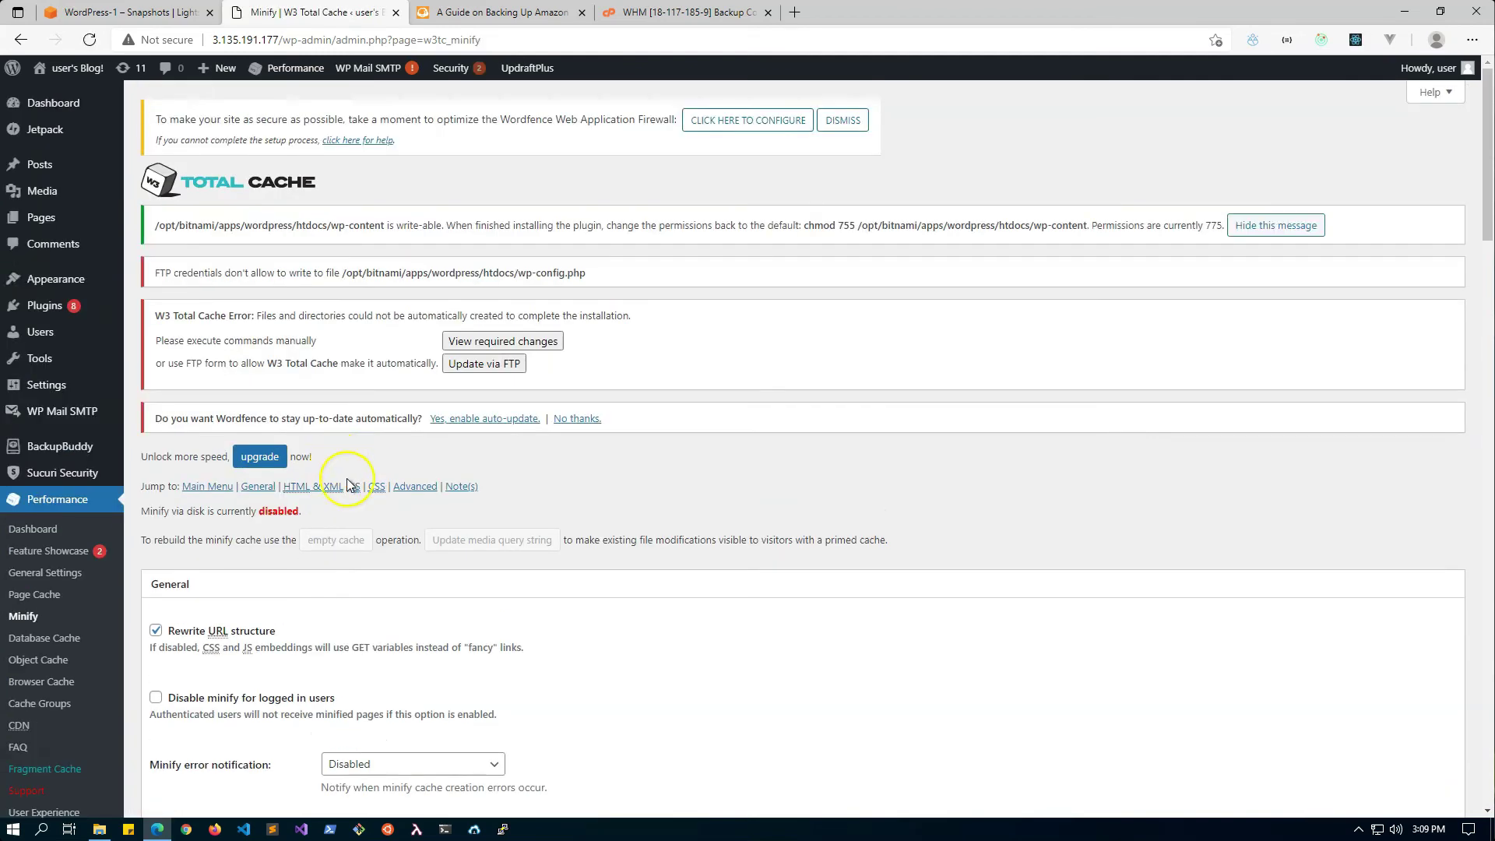
{"action": "scroll", "coordinate": [347, 478], "scroll_direction": "down", "scroll_amount": 4}
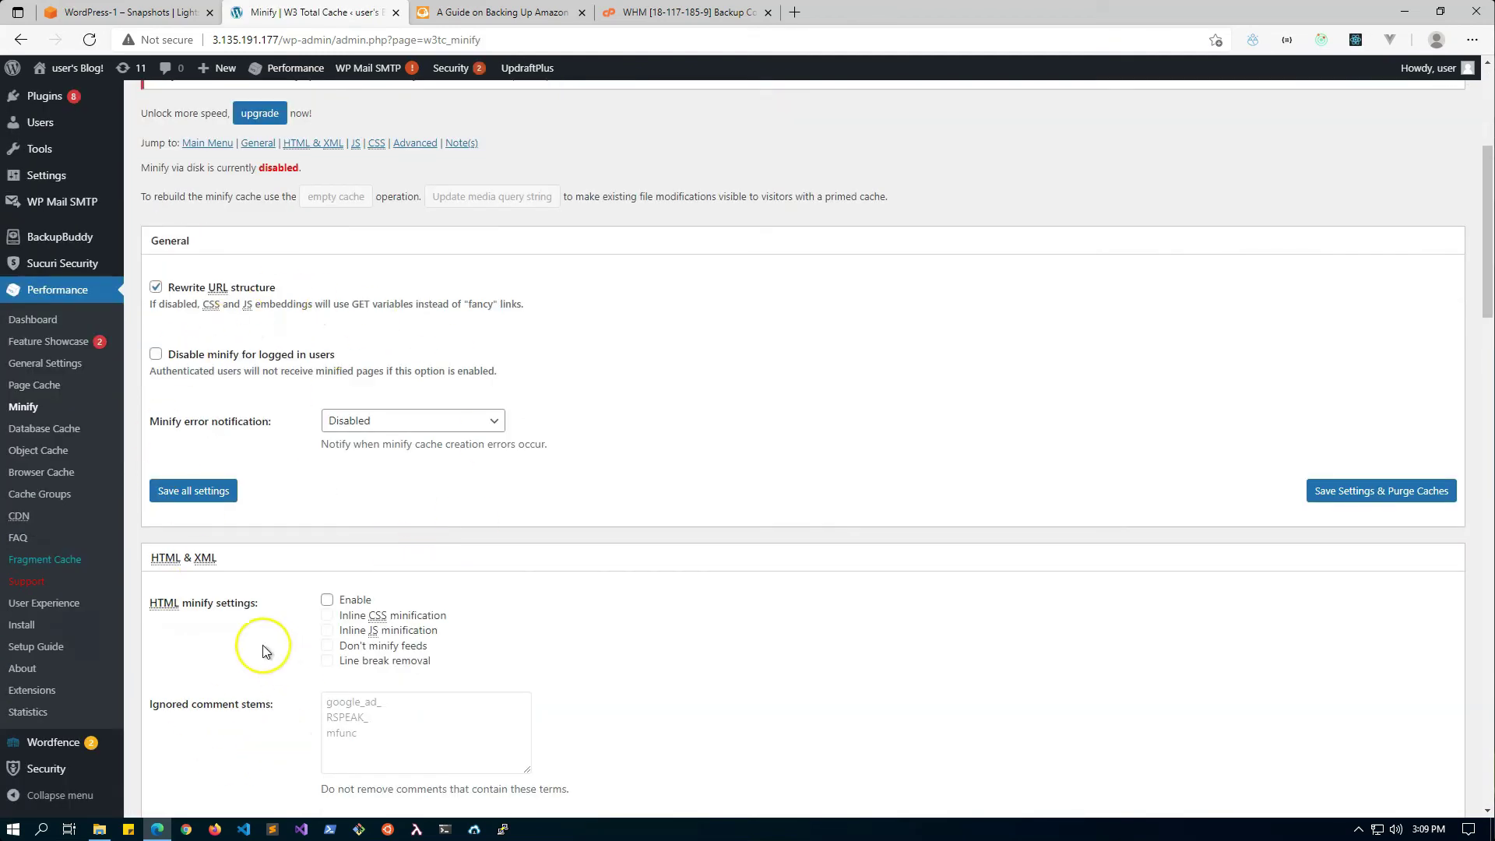
{"action": "left_click", "coordinate": [50, 434]}
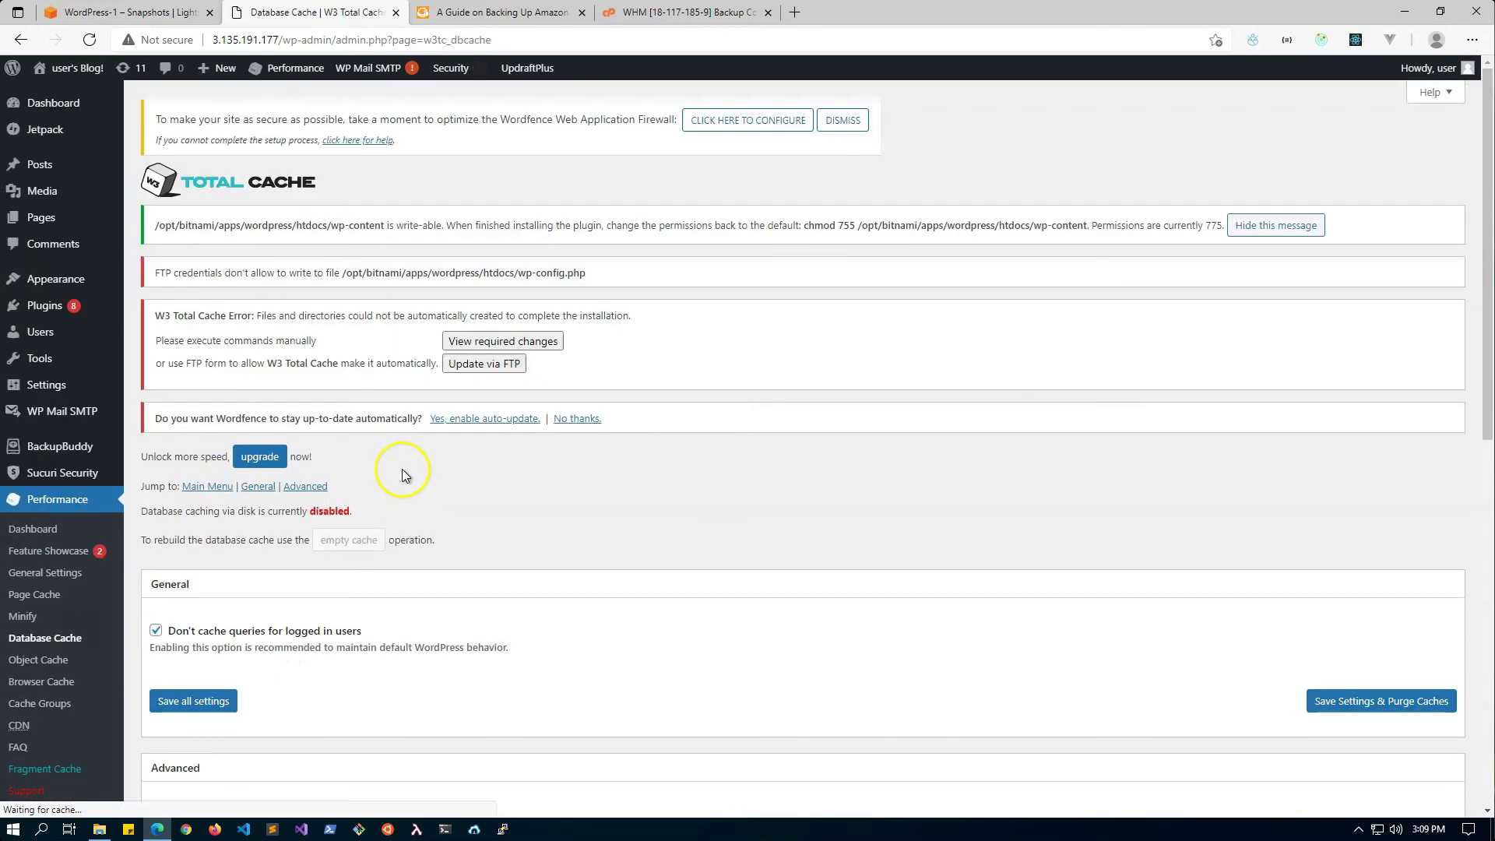
{"action": "scroll", "coordinate": [292, 652], "scroll_direction": "down", "scroll_amount": 4}
{"action": "scroll", "coordinate": [277, 574], "scroll_direction": "down", "scroll_amount": 6}
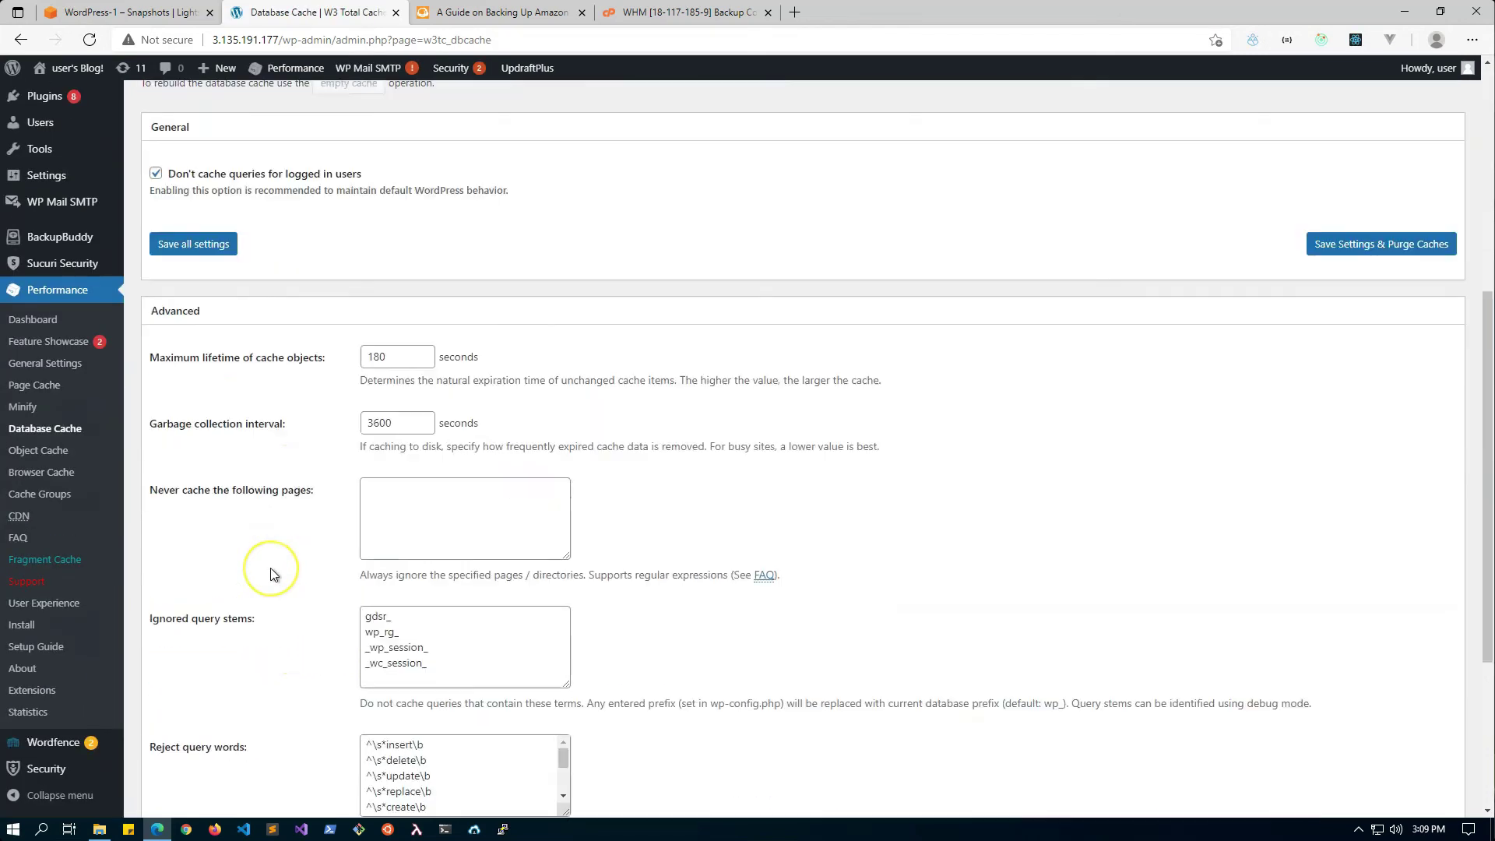
{"action": "scroll", "coordinate": [272, 574], "scroll_direction": "up", "scroll_amount": 8}
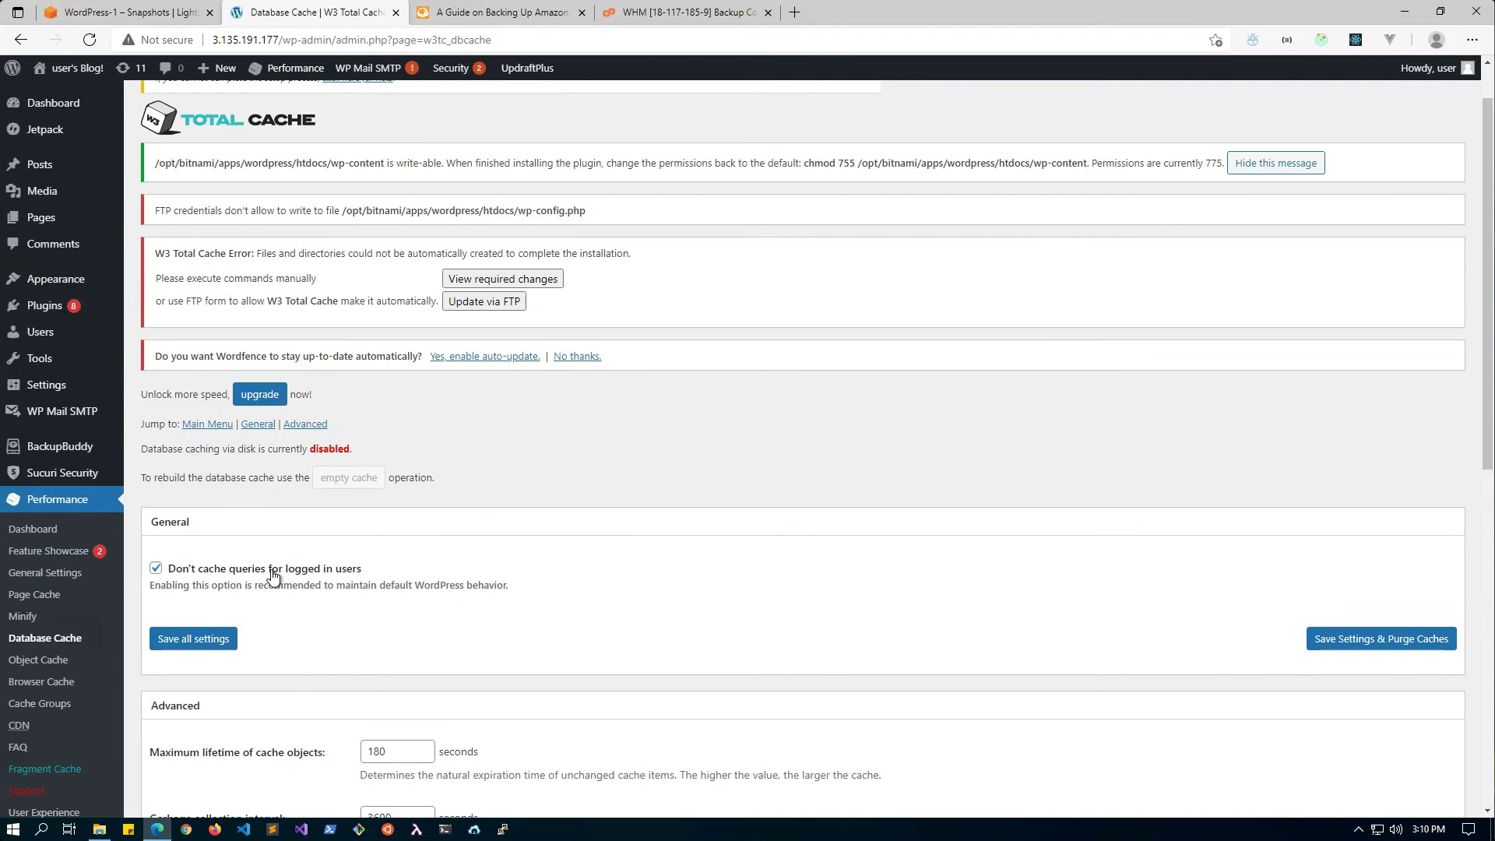
Step: Review the Object Cache and Browser Cache settings, with browser caching shown enabled
{"action": "left_click", "coordinate": [55, 667]}
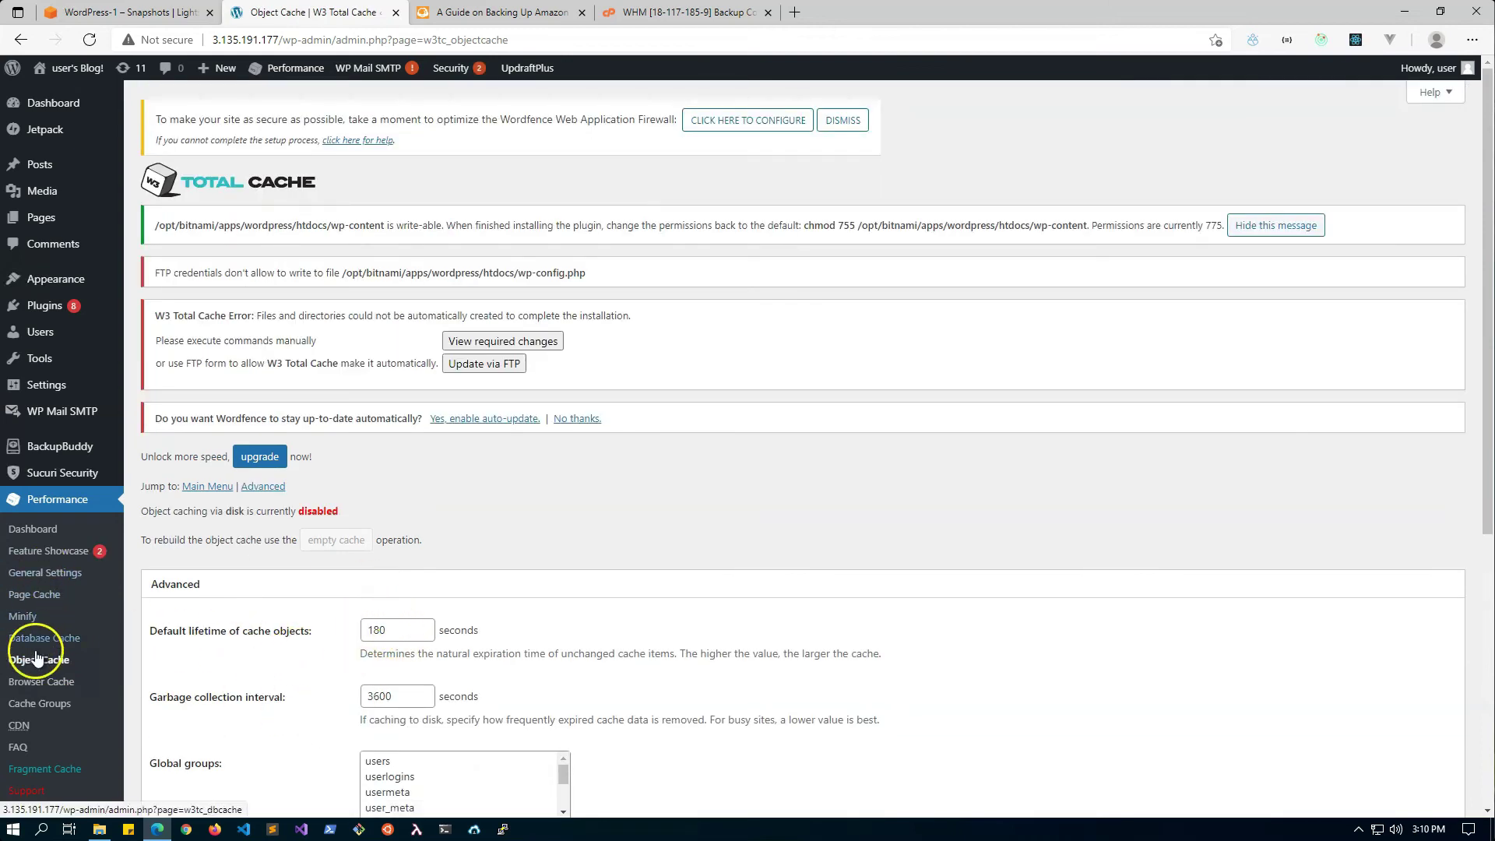
{"action": "left_click", "coordinate": [41, 682]}
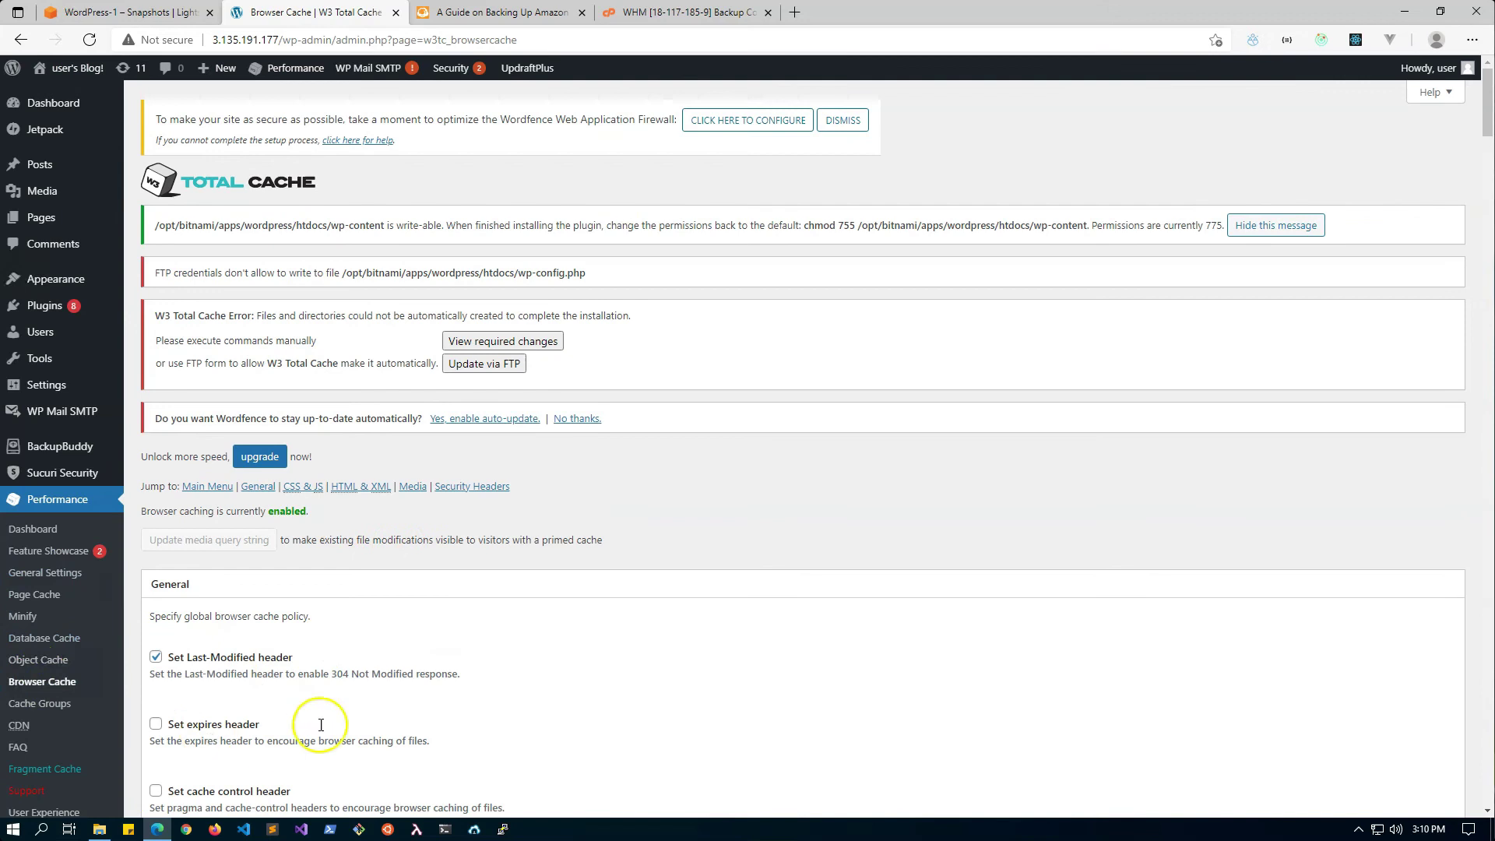
{"action": "scroll", "coordinate": [321, 724], "scroll_direction": "down", "scroll_amount": 5}
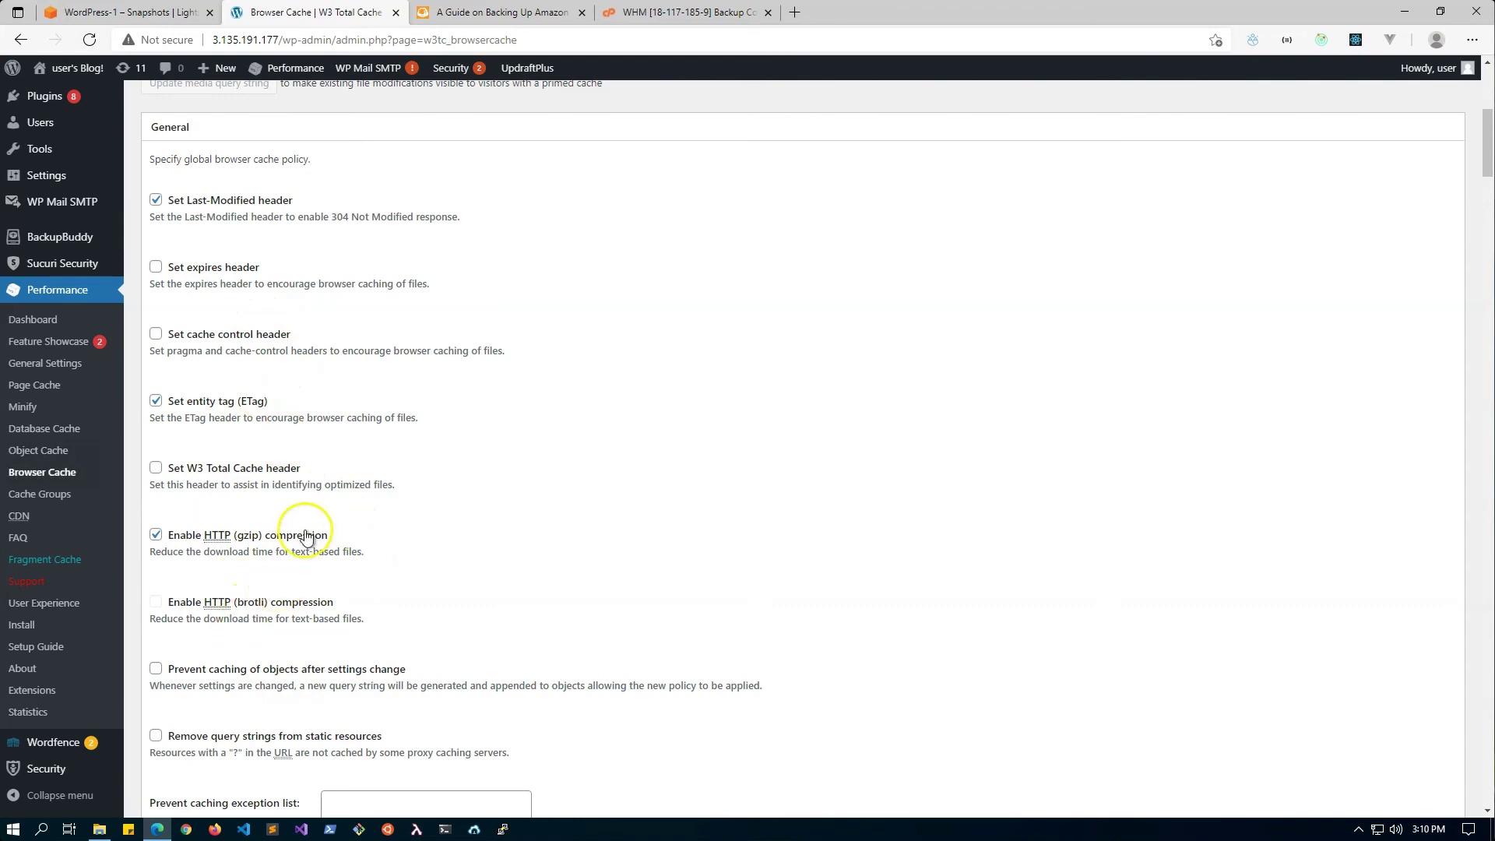
{"action": "scroll", "coordinate": [354, 608], "scroll_direction": "up", "scroll_amount": 5}
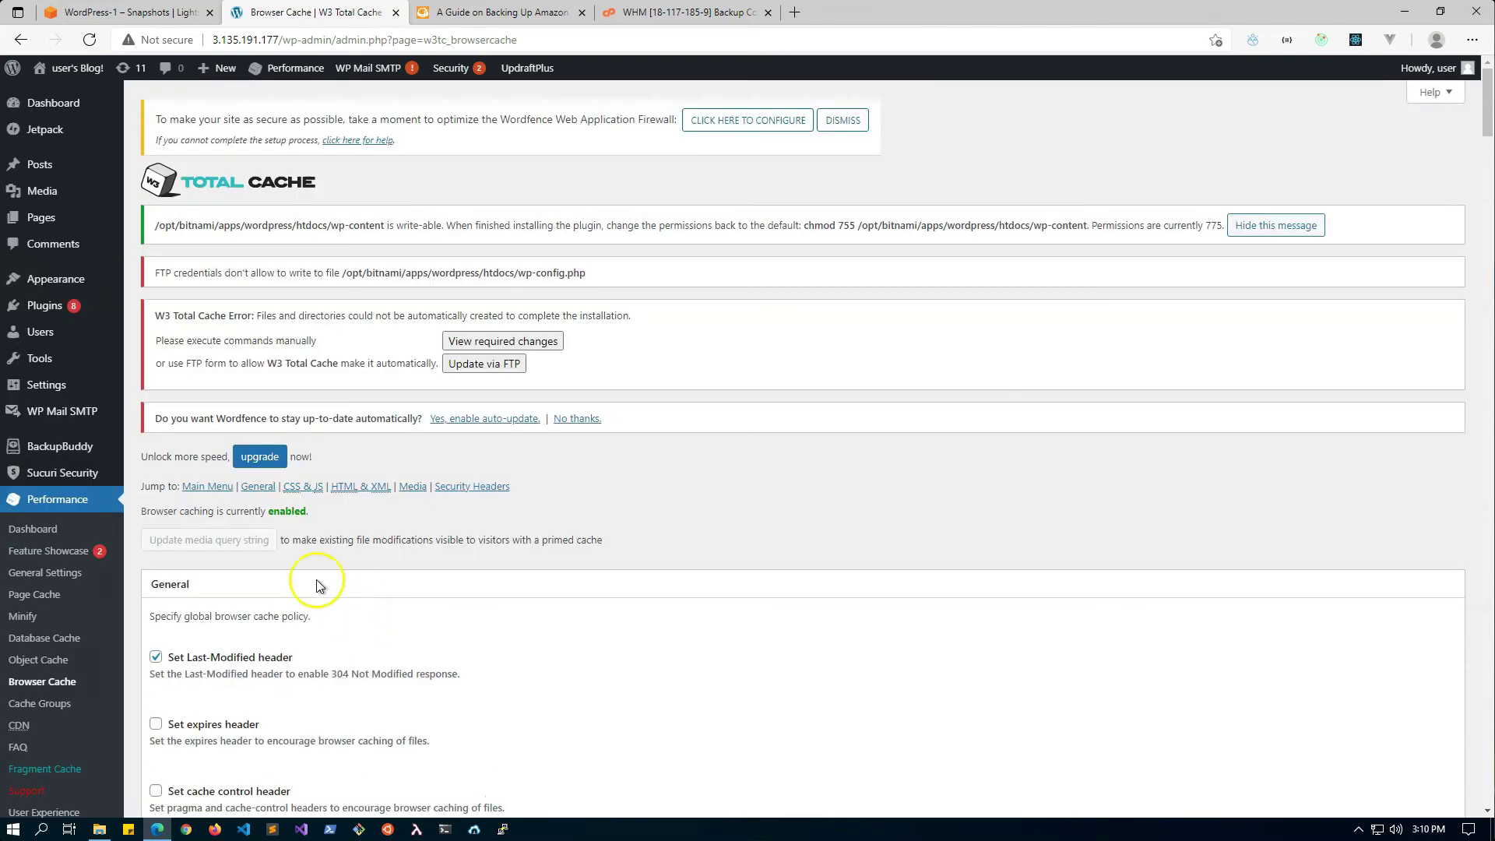
{"action": "mouse_move", "coordinate": [45, 305]}
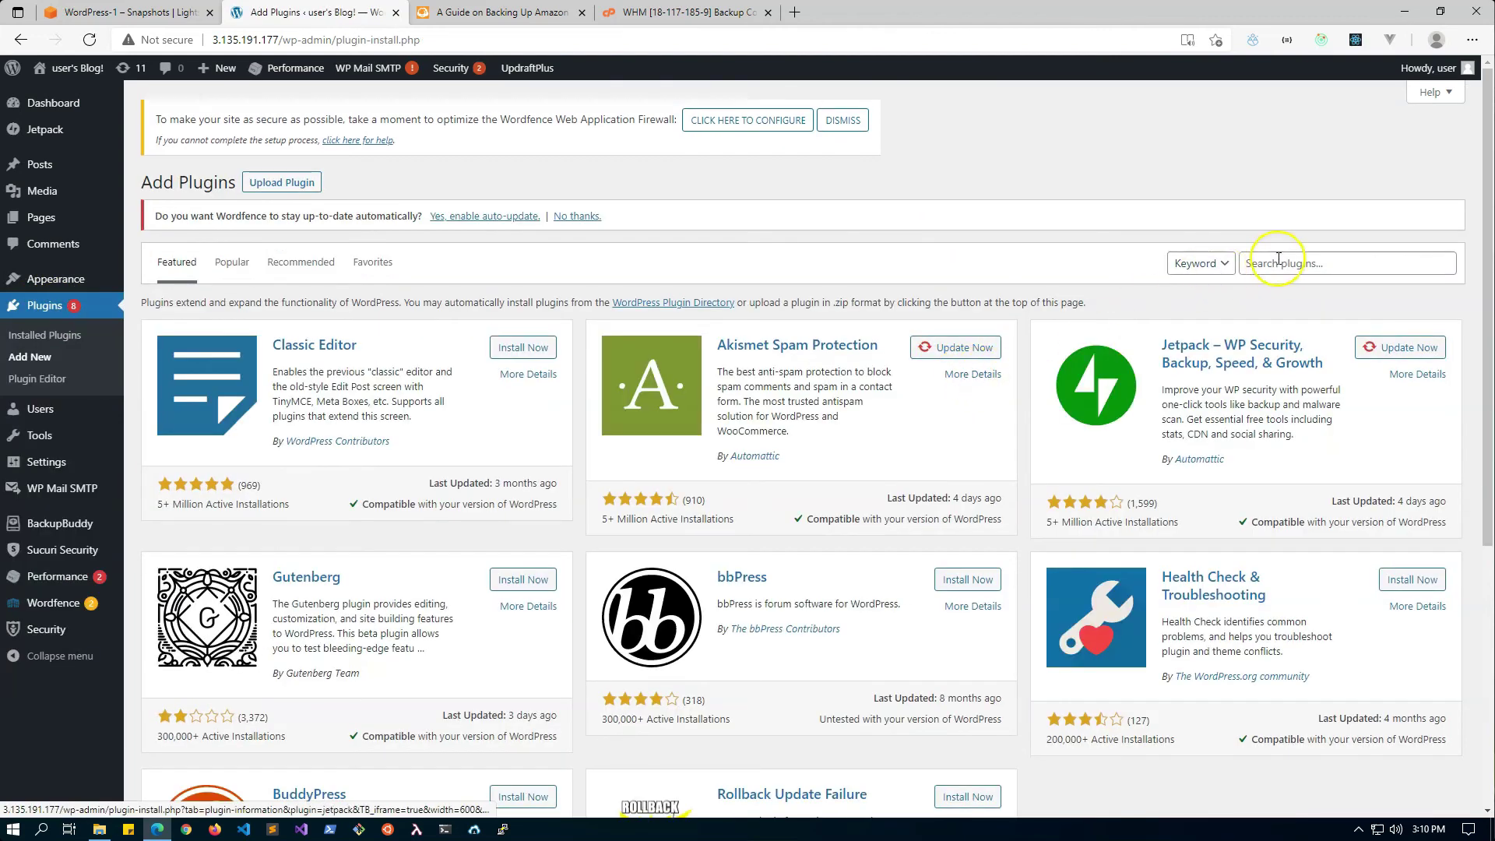
Step: Search Add Plugins for 'cache' and scroll to W3 Total Cache marked Active
{"action": "left_click", "coordinate": [1278, 260]}
{"action": "type", "text": "cache"}
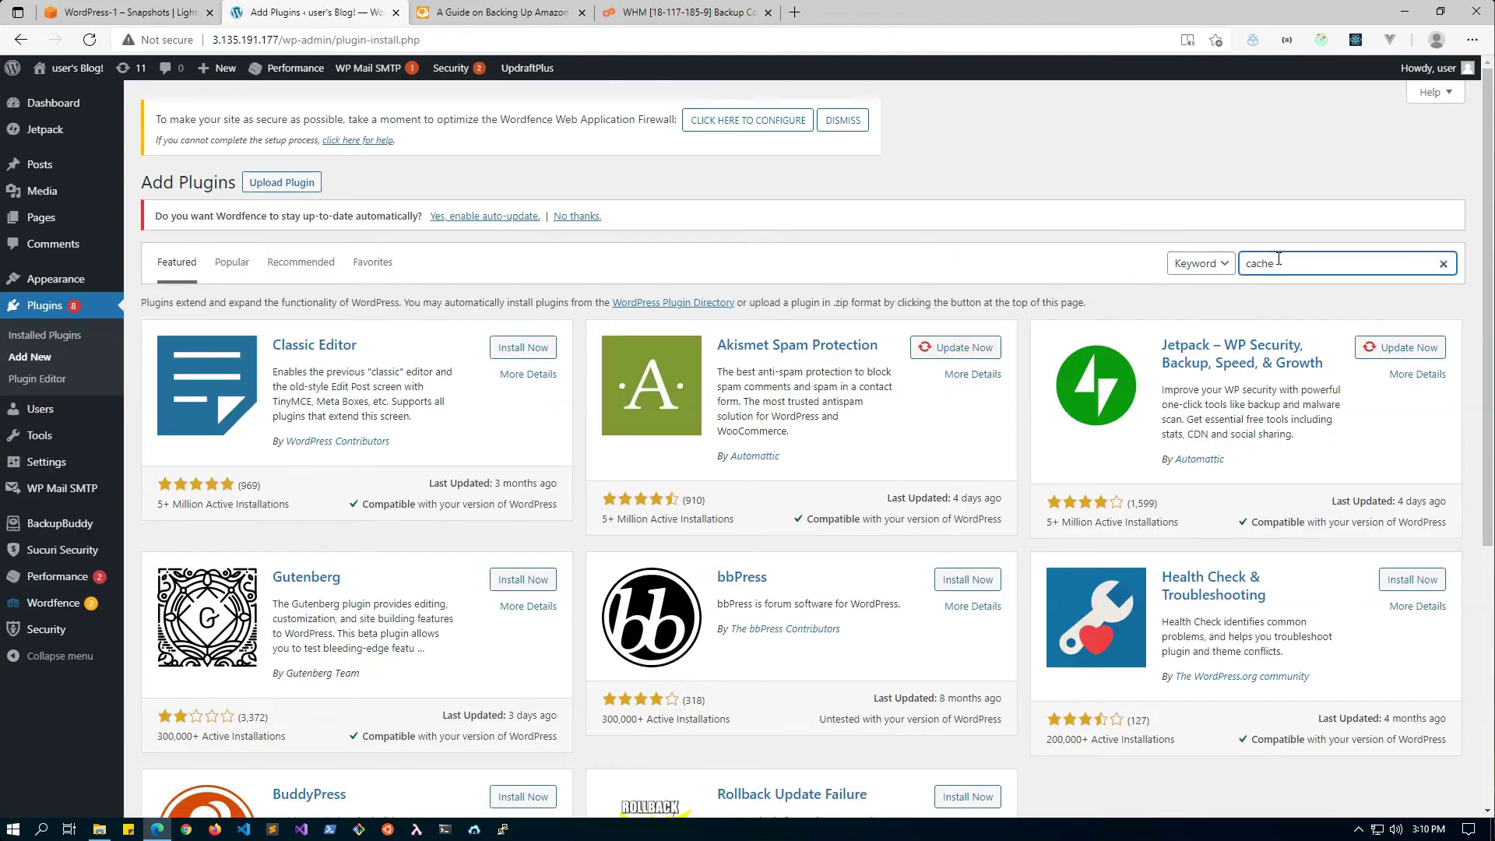
{"action": "left_click", "coordinate": [1272, 257]}
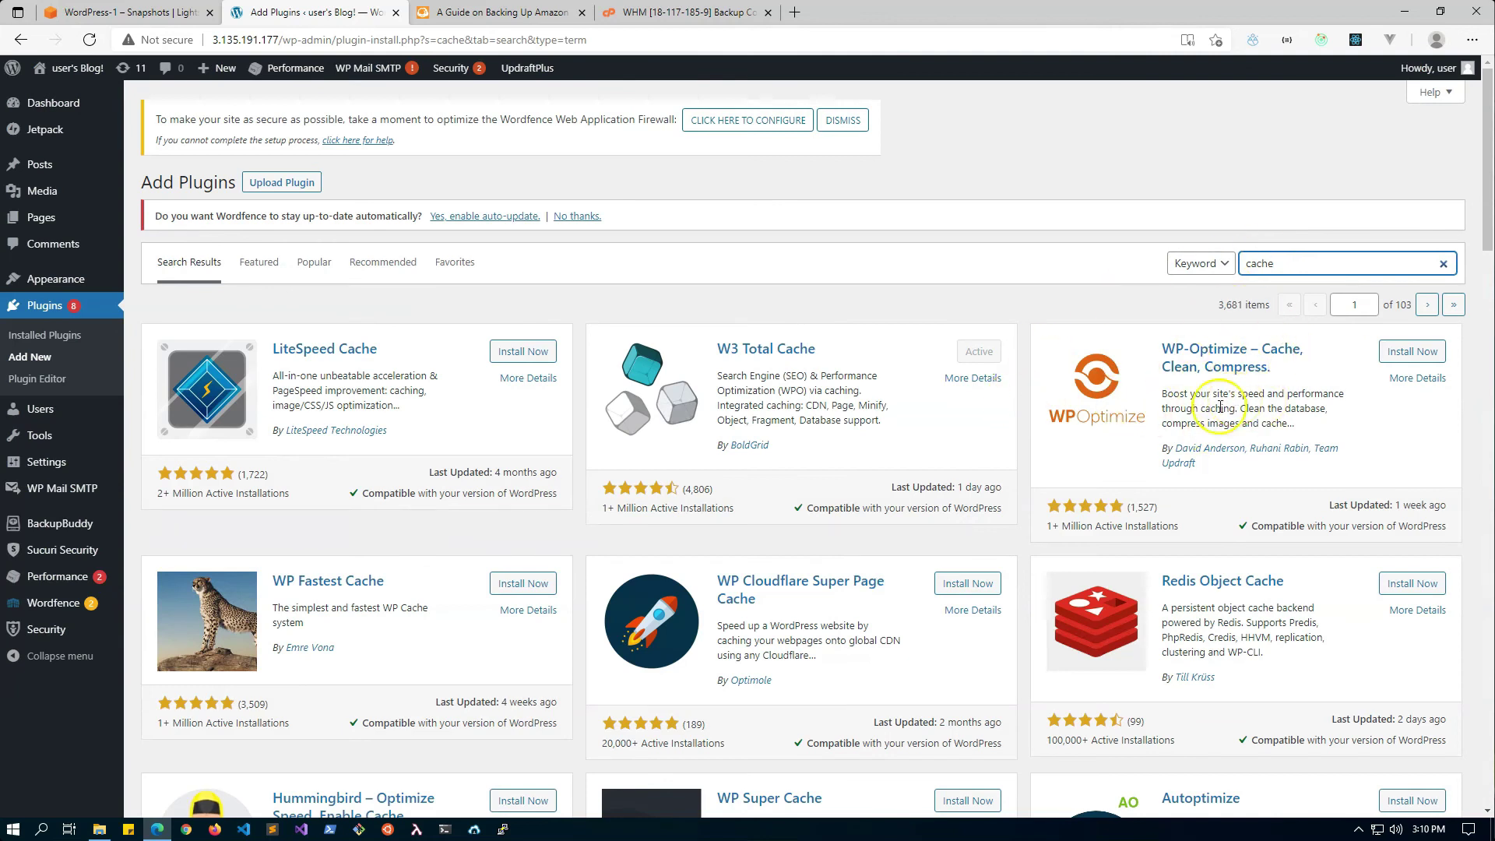
{"action": "scroll", "coordinate": [837, 581], "scroll_direction": "down", "scroll_amount": 3}
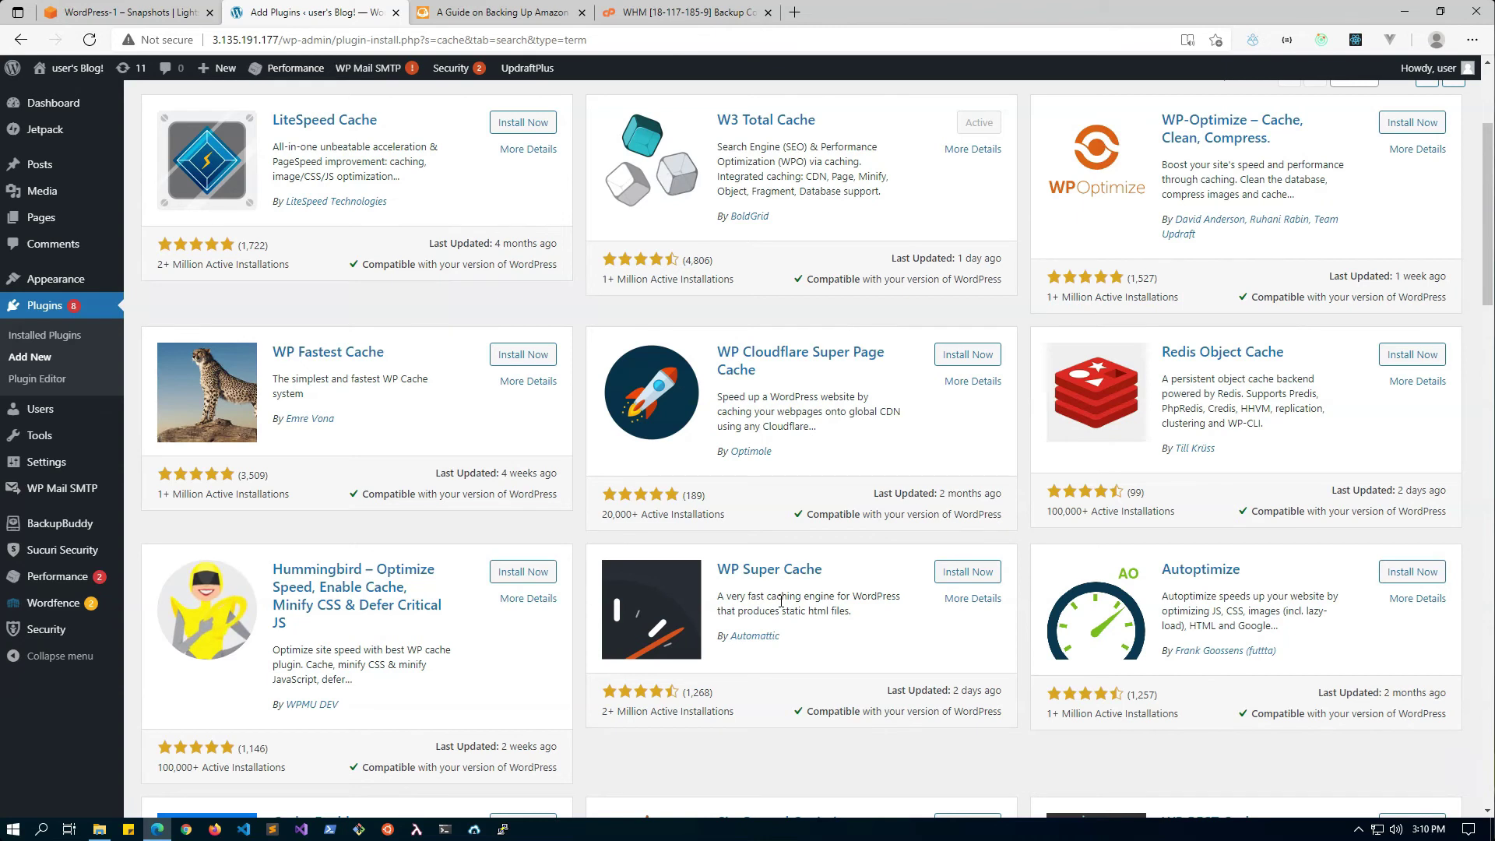
Step: From Lightsail Home's Networking tab, start creating a new CDN distribution
{"action": "left_click", "coordinate": [159, 14]}
{"action": "left_click", "coordinate": [520, 93]}
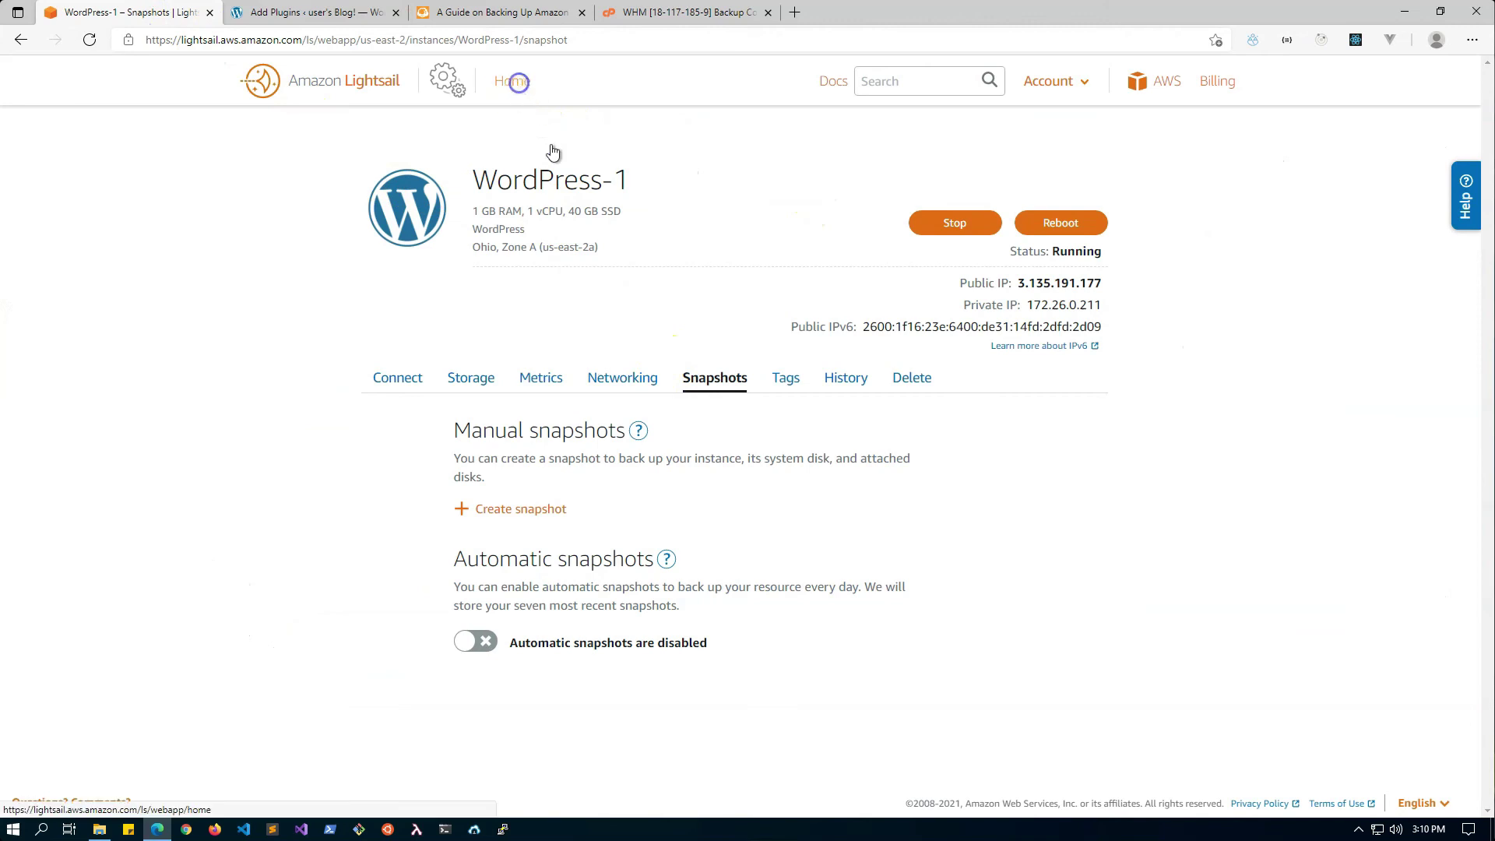
{"action": "left_click", "coordinate": [643, 278]}
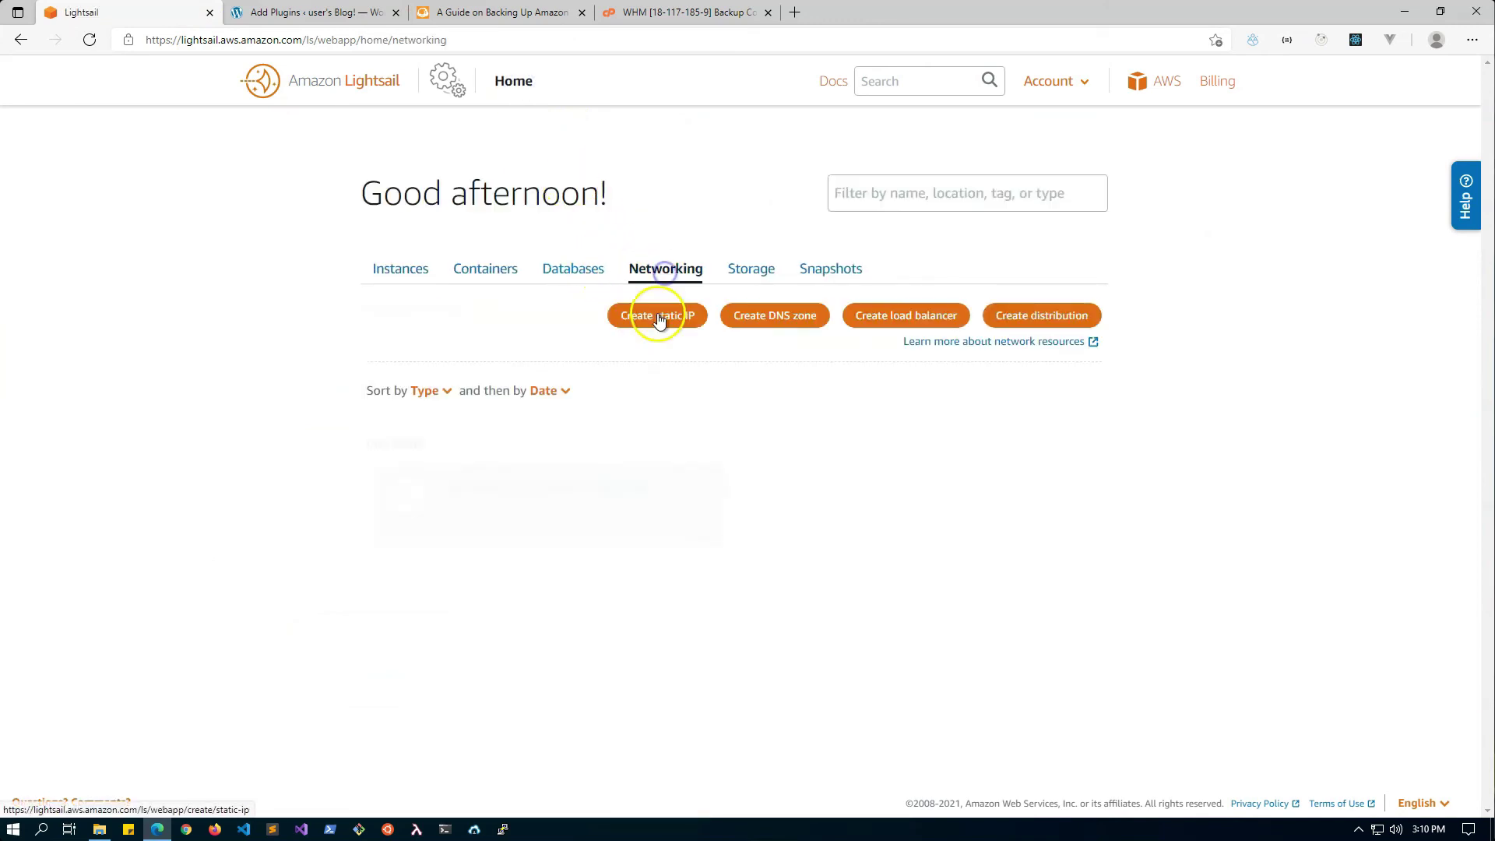
{"action": "left_click", "coordinate": [1030, 316]}
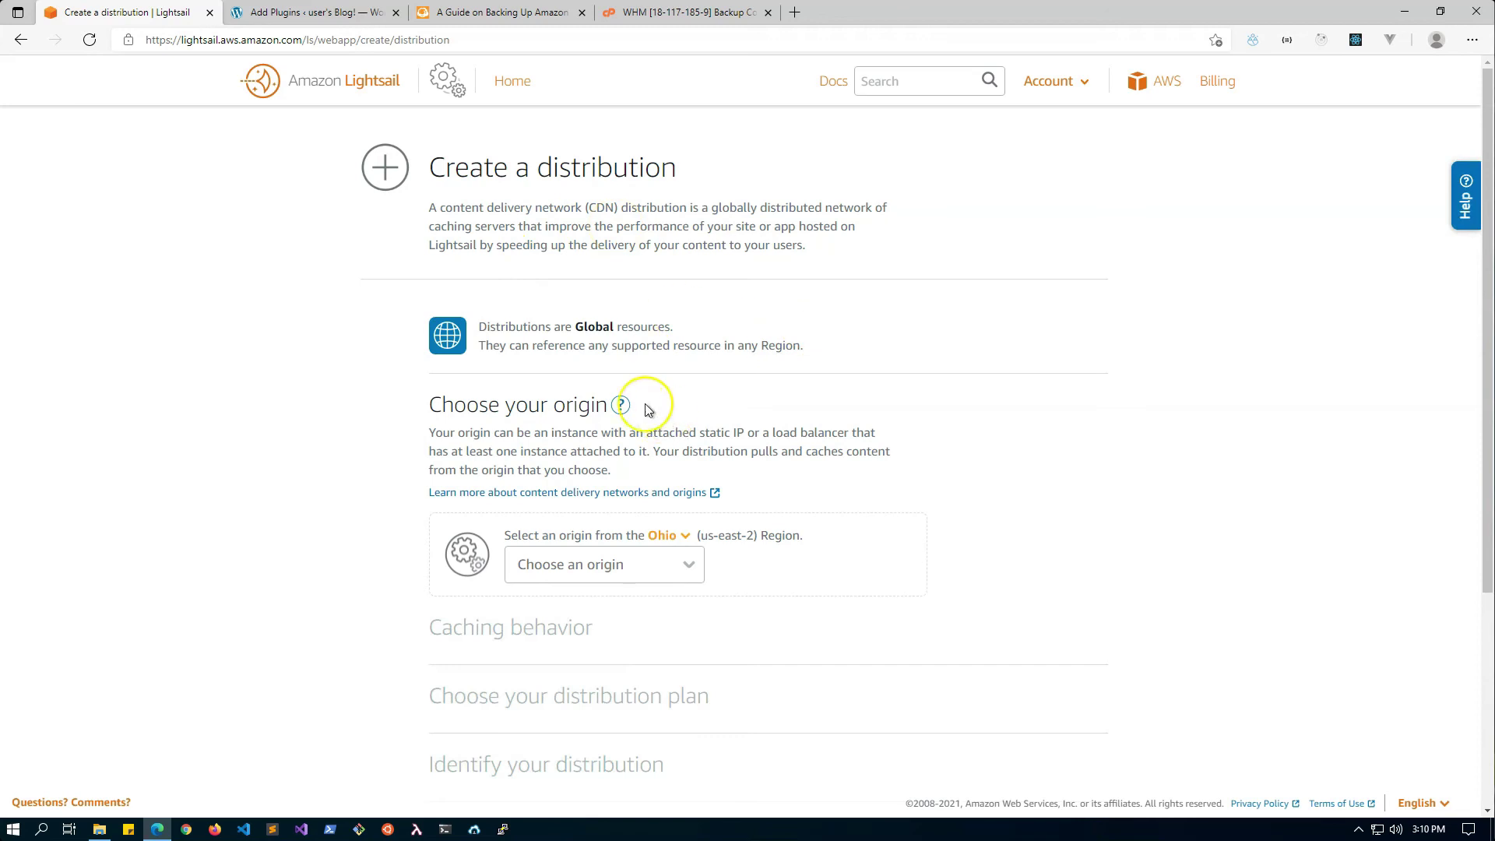
Step: Update Akismet Anti-Spam to 4.1.10 in Installed Plugins and activate it
{"action": "left_click", "coordinate": [318, 13]}
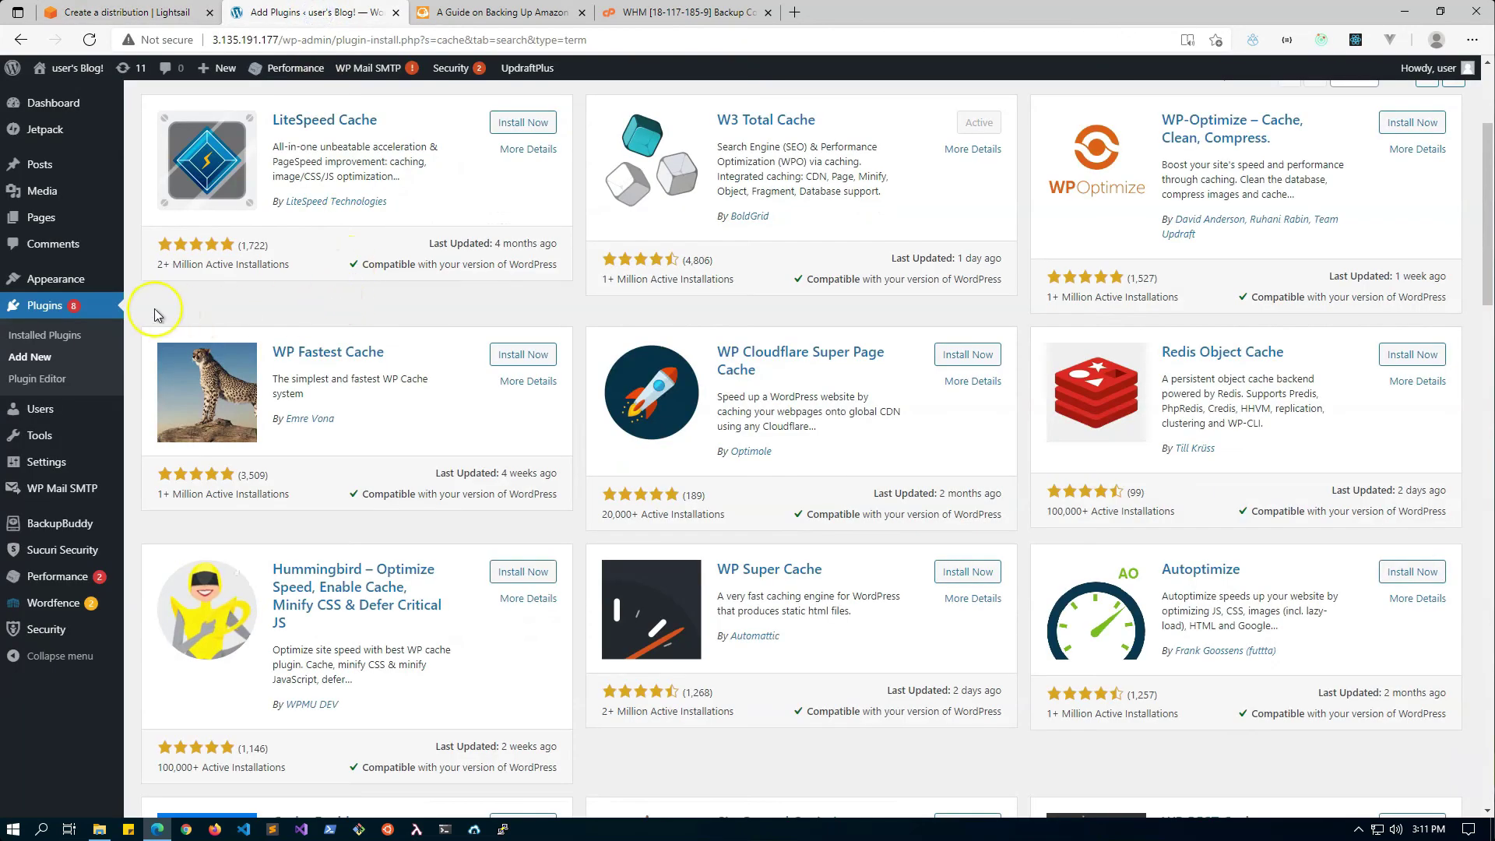
{"action": "left_click", "coordinate": [45, 335]}
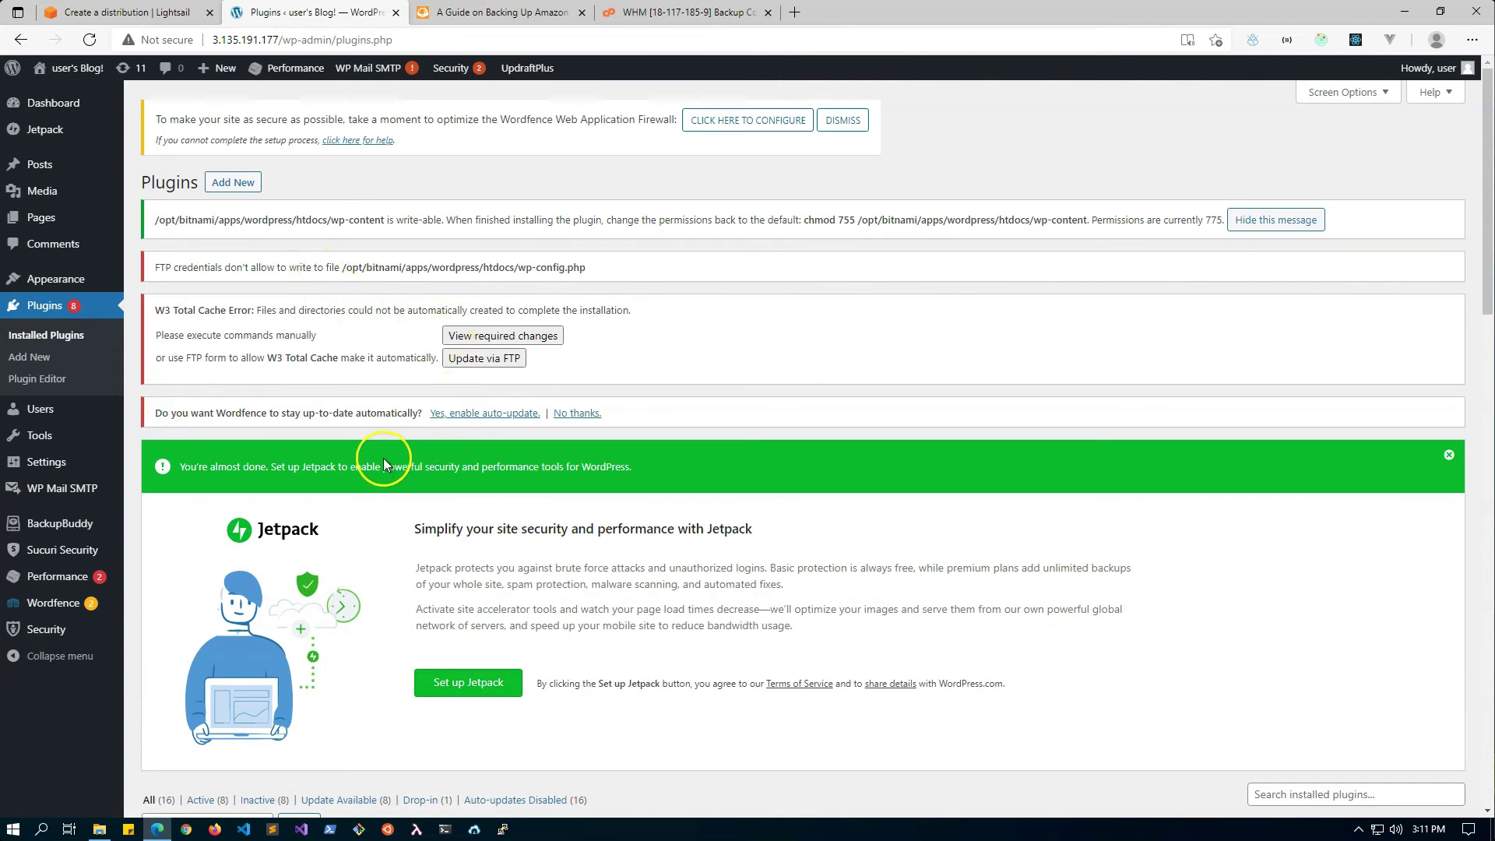
{"action": "scroll", "coordinate": [380, 460], "scroll_direction": "down", "scroll_amount": 4}
{"action": "scroll", "coordinate": [381, 460], "scroll_direction": "down", "scroll_amount": 3}
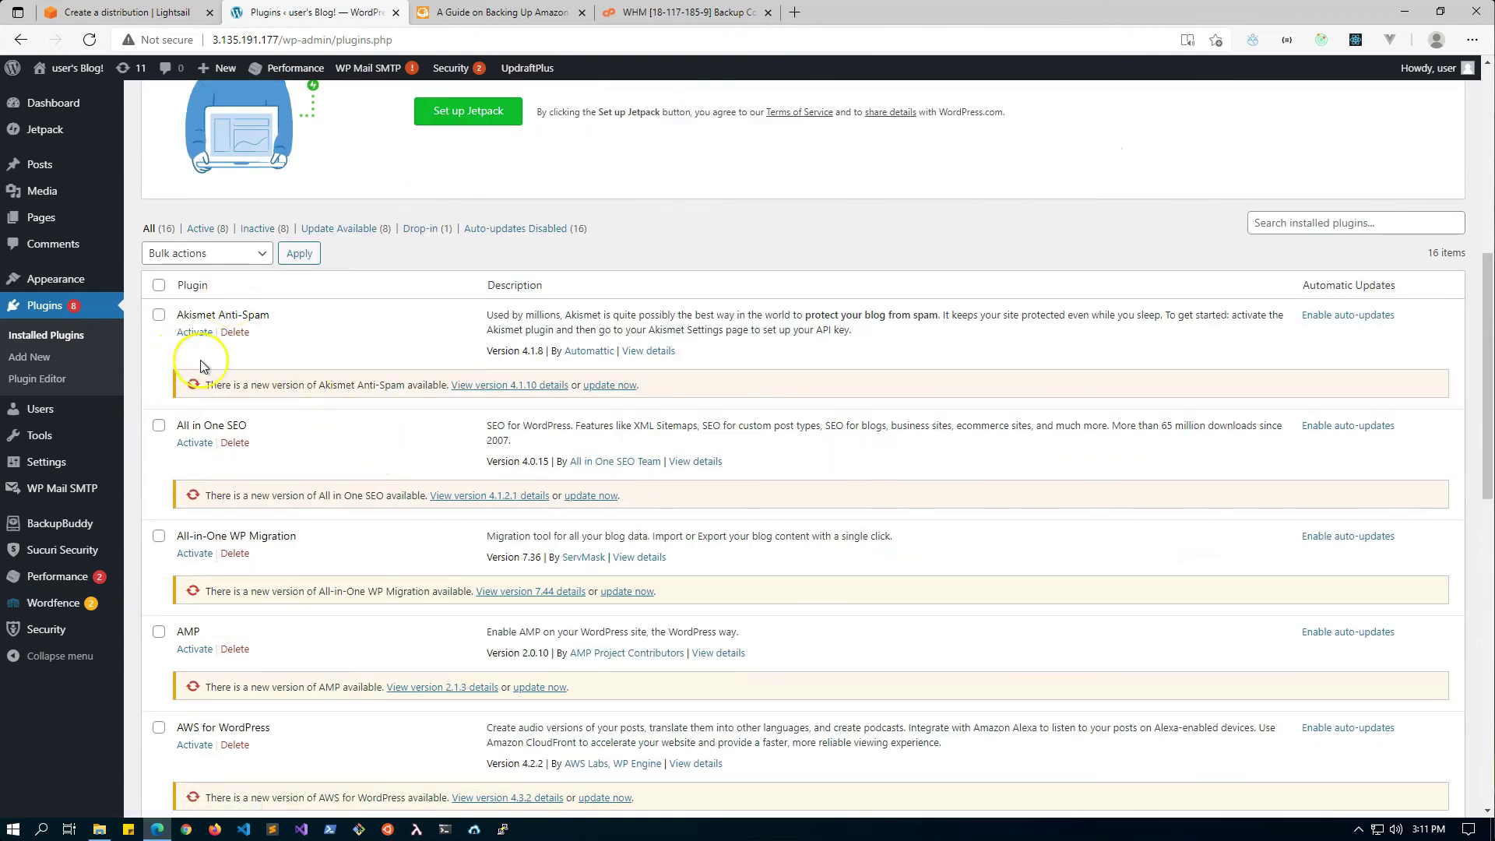
{"action": "left_click", "coordinate": [631, 385]}
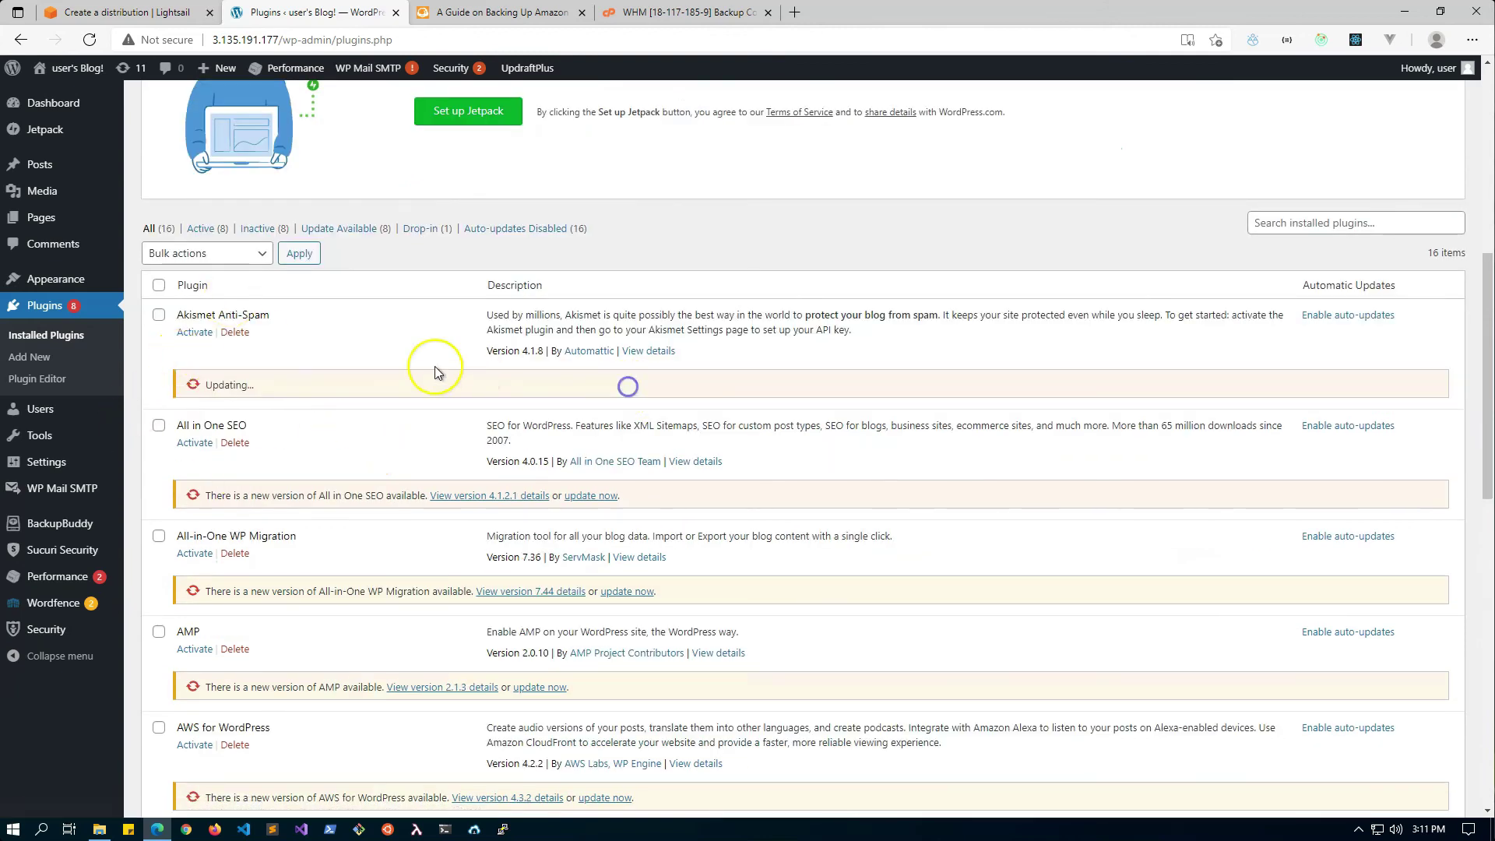
{"action": "left_click", "coordinate": [195, 334]}
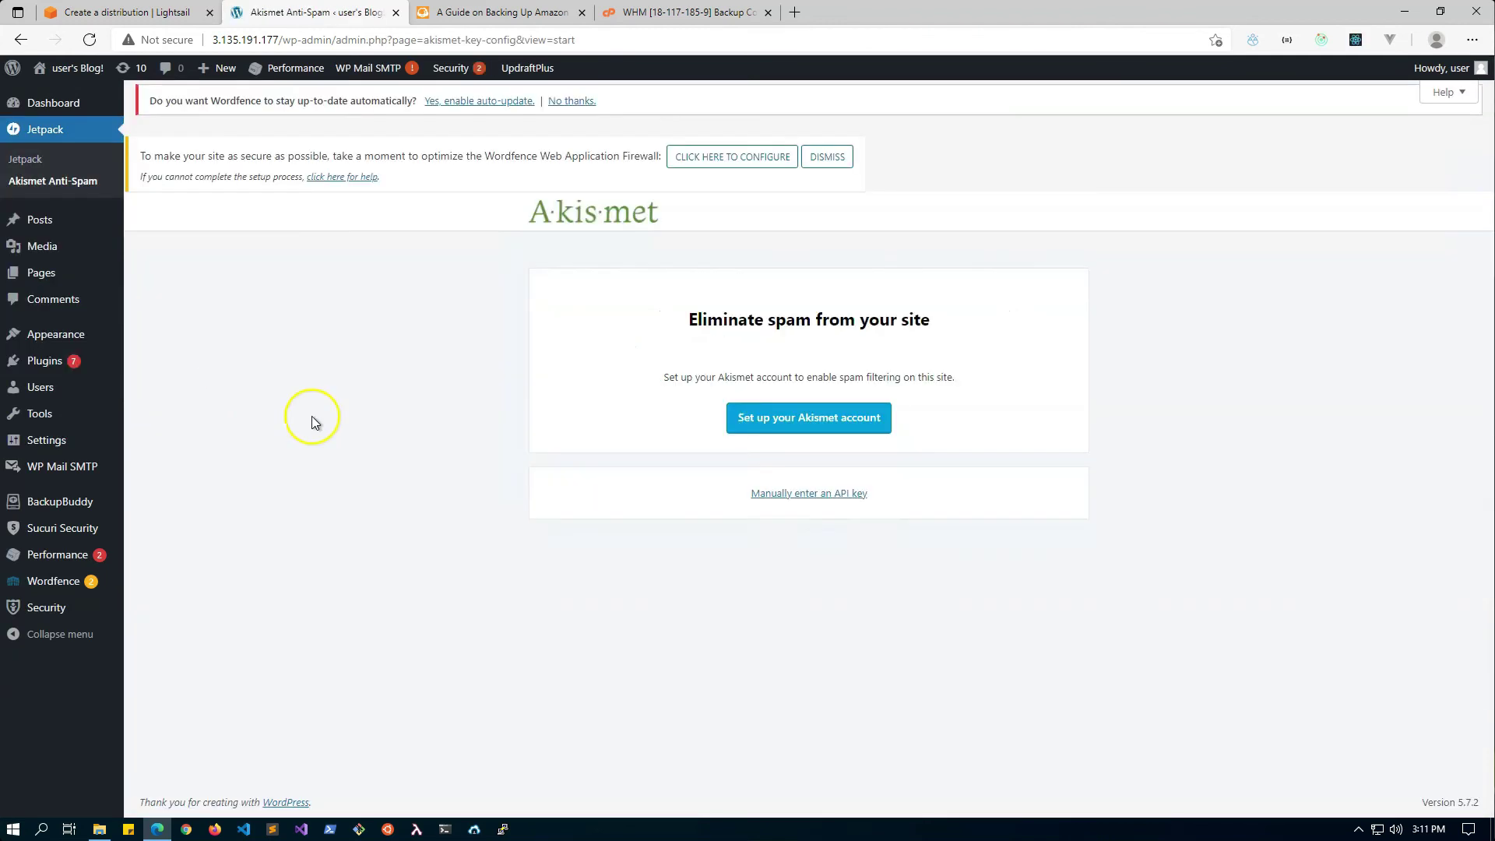
Step: View Akismet's yearly pricing plans, then return to the WordPress Akismet setup page
{"action": "left_click", "coordinate": [767, 433]}
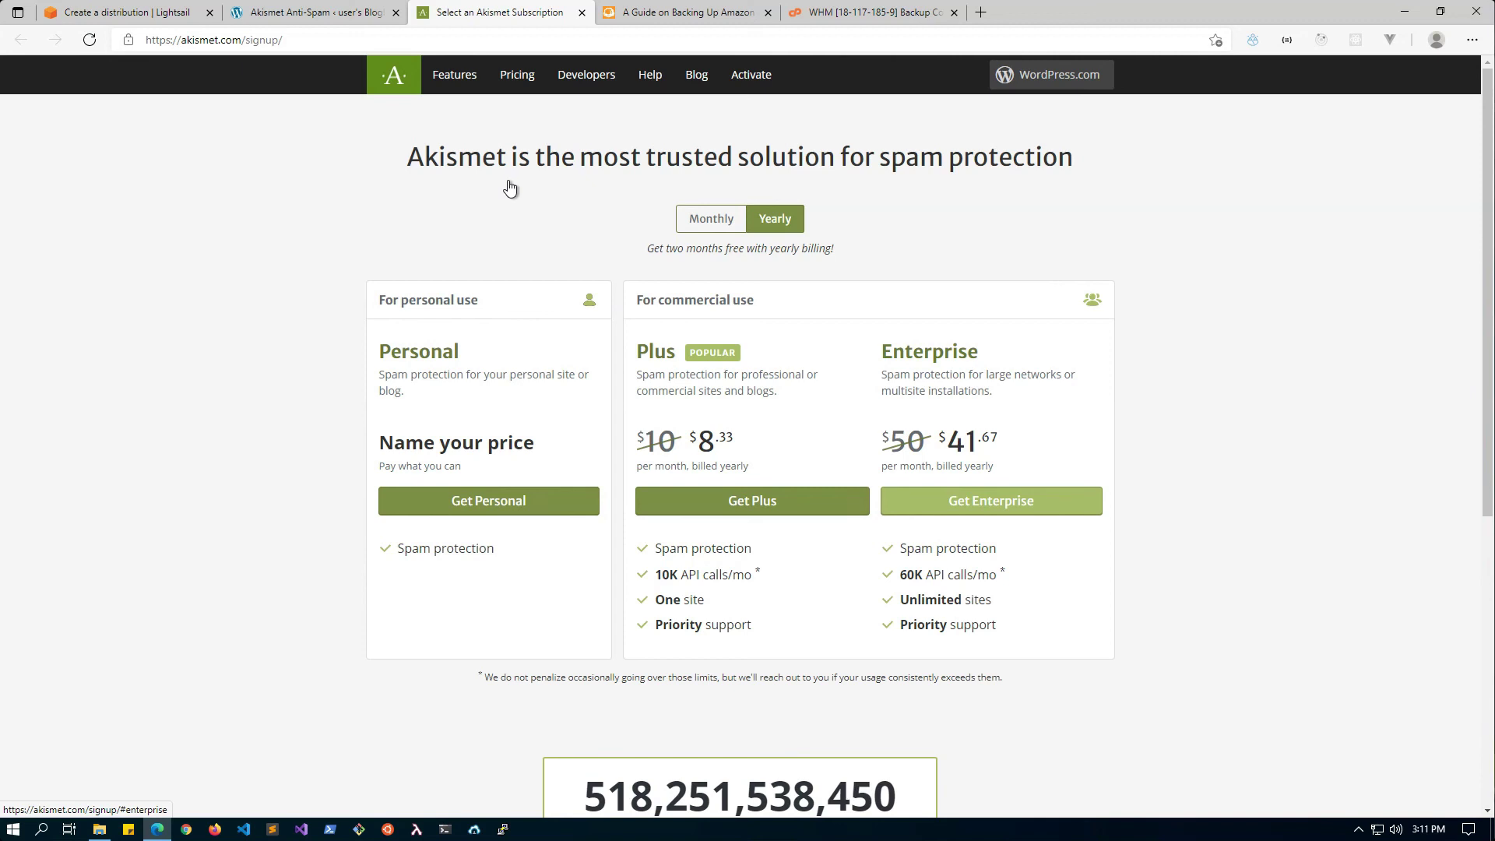
{"action": "left_click", "coordinate": [316, 13]}
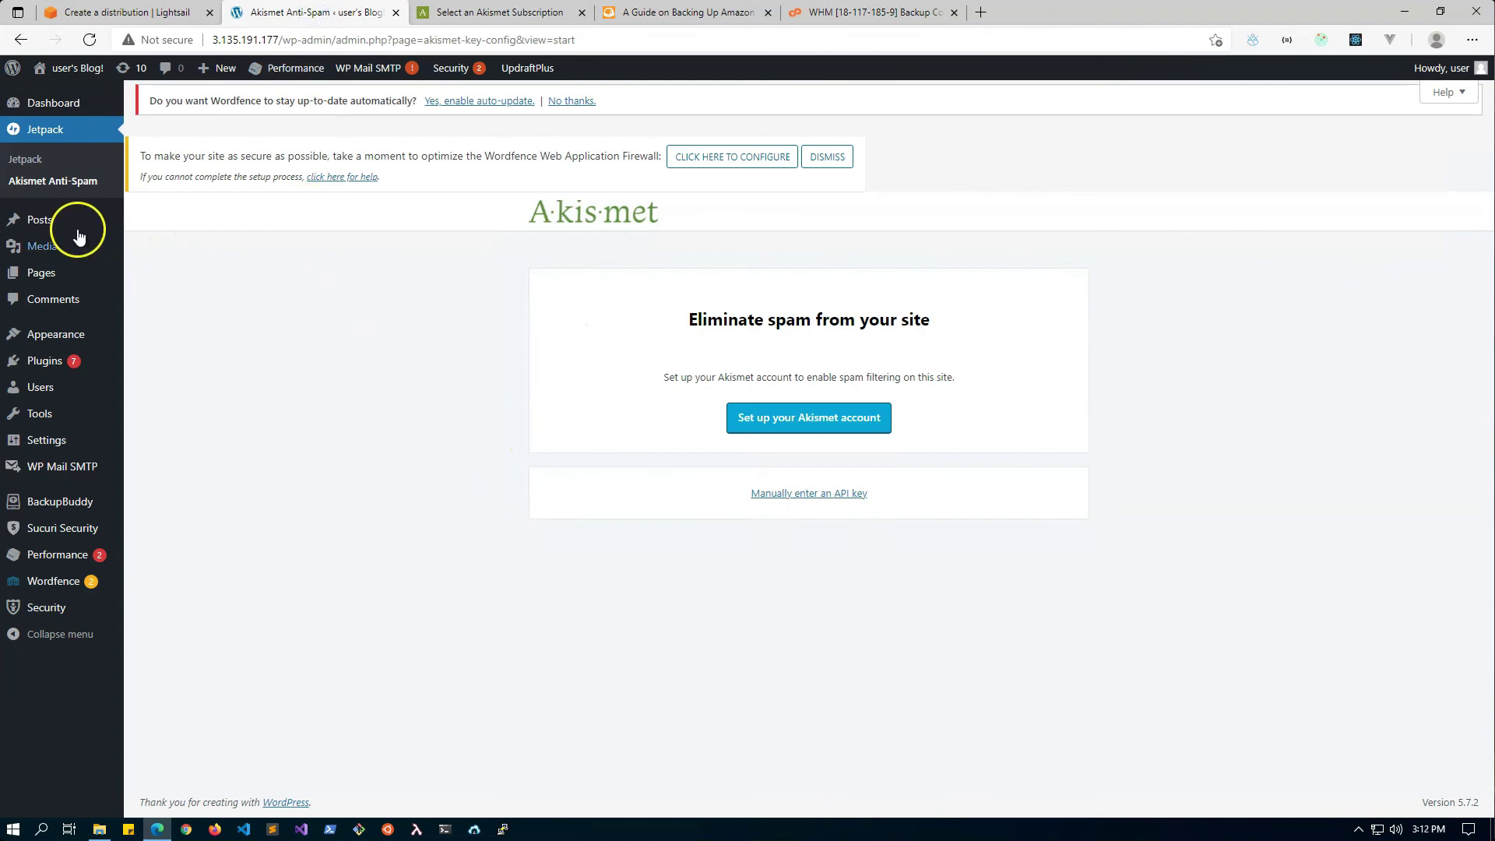
Step: Search Add Plugins for 'spam' and scroll to Akismet Spam Protection marked Active
{"action": "mouse_move", "coordinate": [50, 356]}
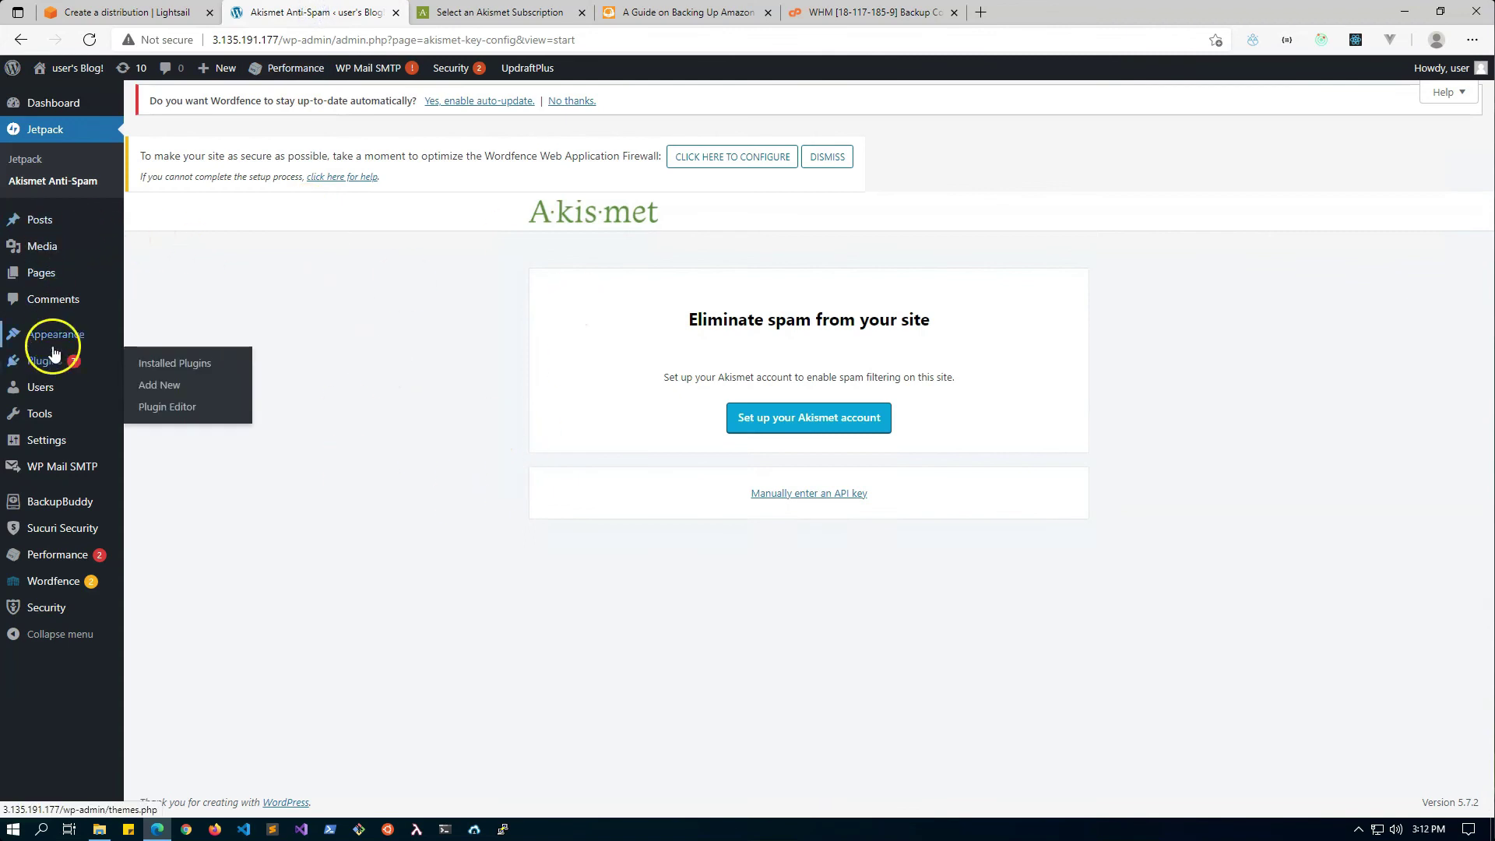
{"action": "left_click", "coordinate": [159, 385]}
{"action": "left_click", "coordinate": [1286, 262]}
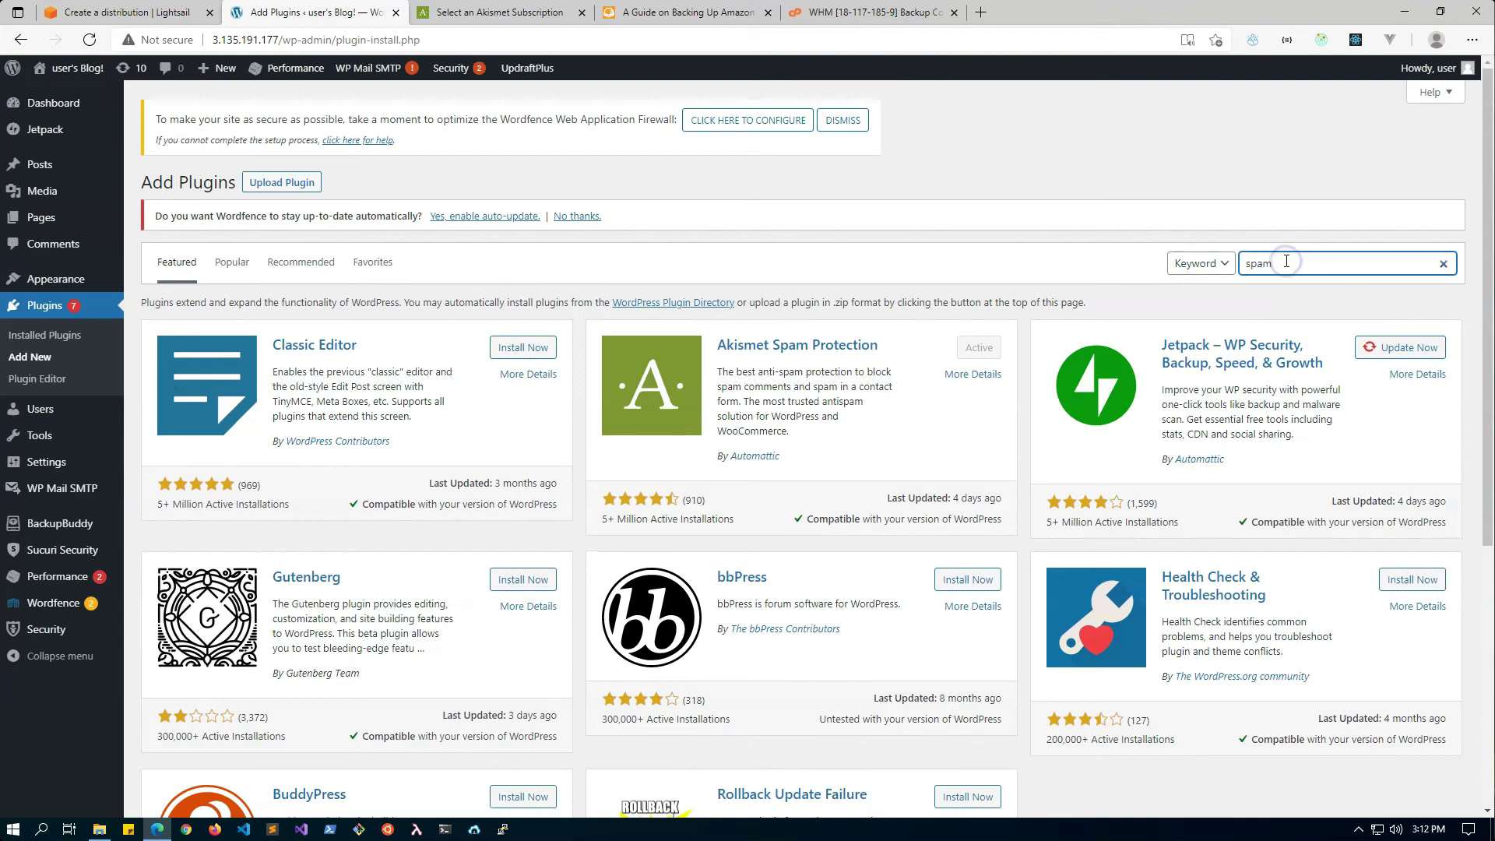
{"action": "left_click", "coordinate": [1261, 265]}
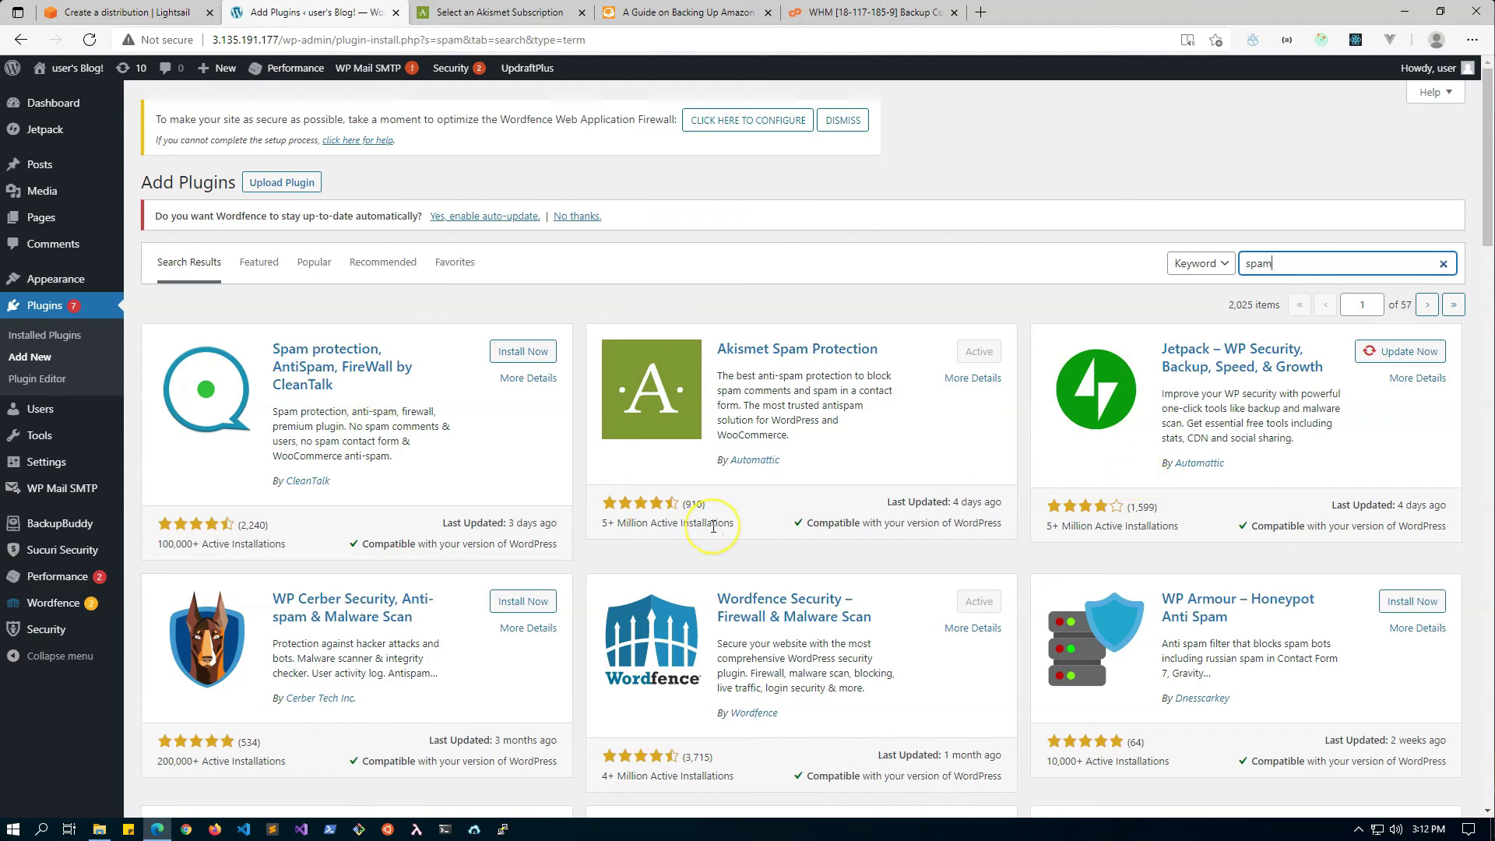
{"action": "scroll", "coordinate": [713, 527], "scroll_direction": "down", "scroll_amount": 4}
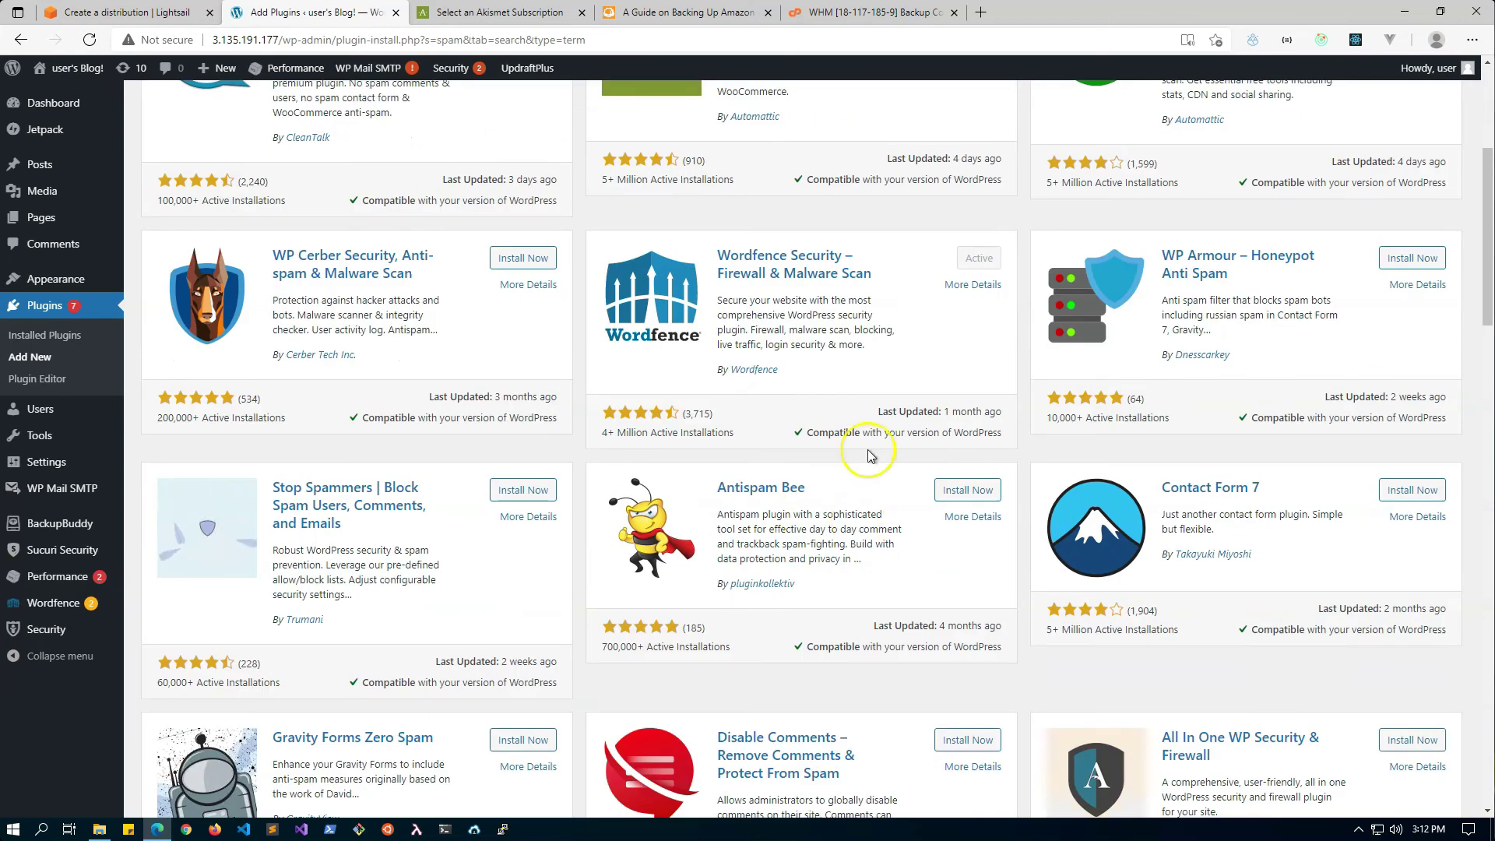